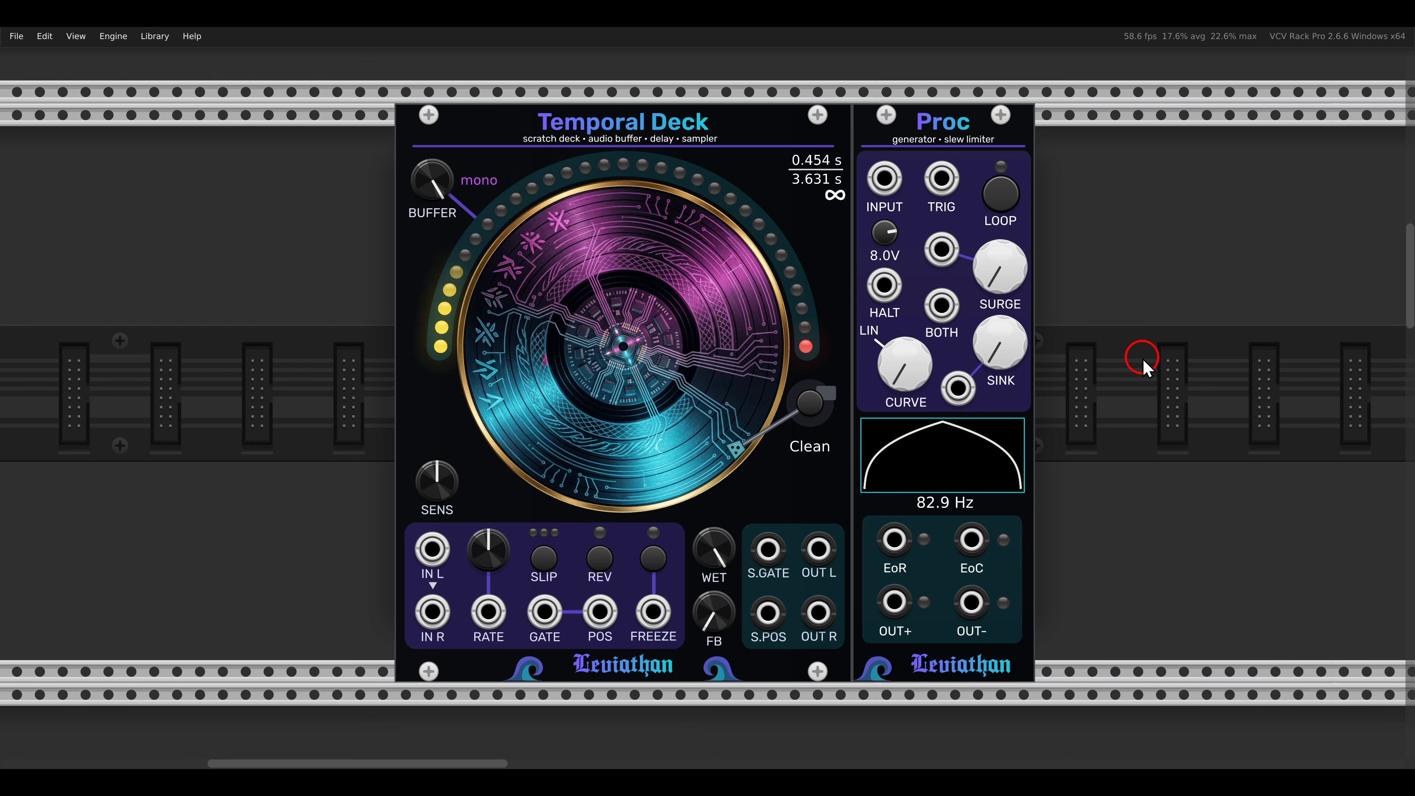
Step: Unmute the Palette synth voice and scratch the record on the Temporal Deck it feeds
scroll(1144, 359, down, 1)
scroll(1143, 359, down, 10)
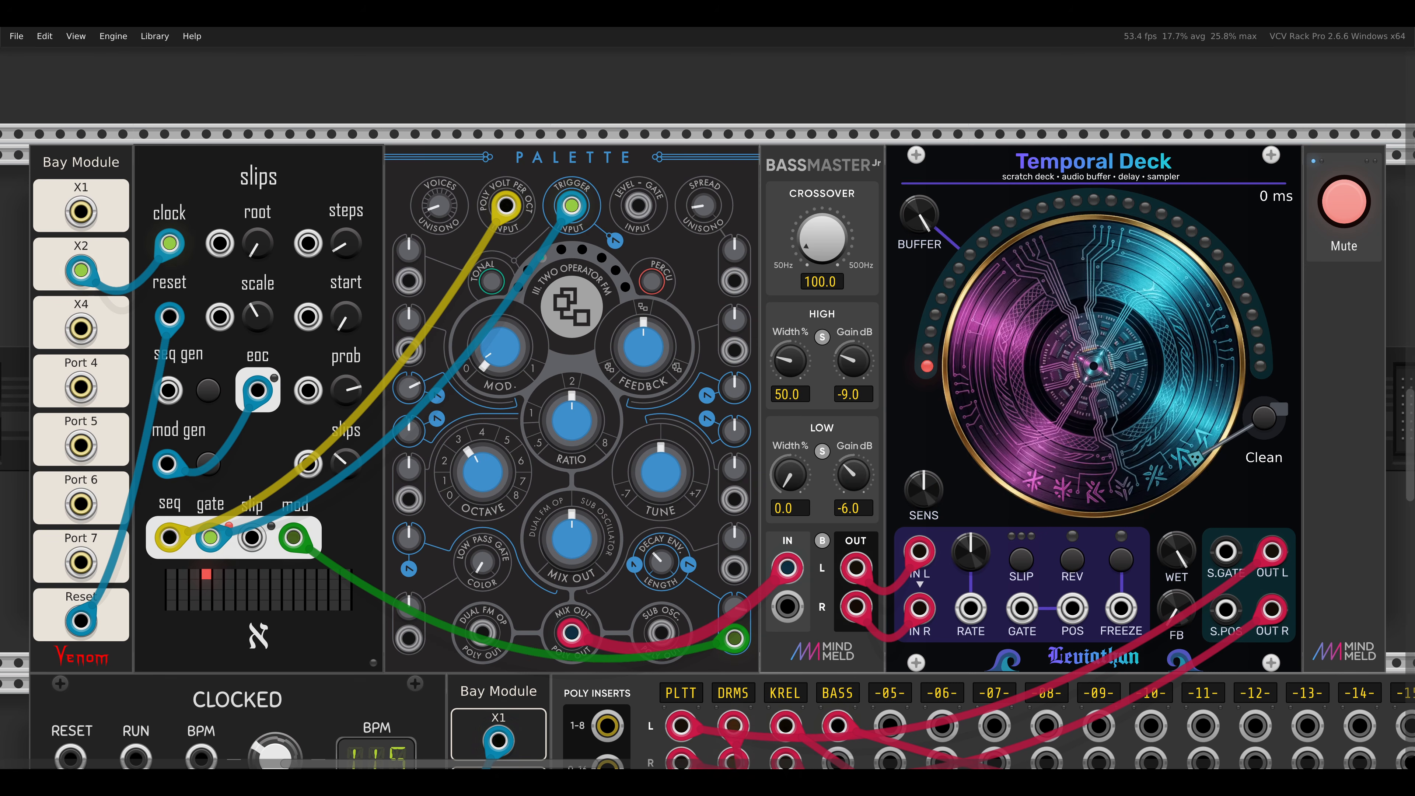
drag(246, 146, 262, 144)
drag(494, 159, 491, 146)
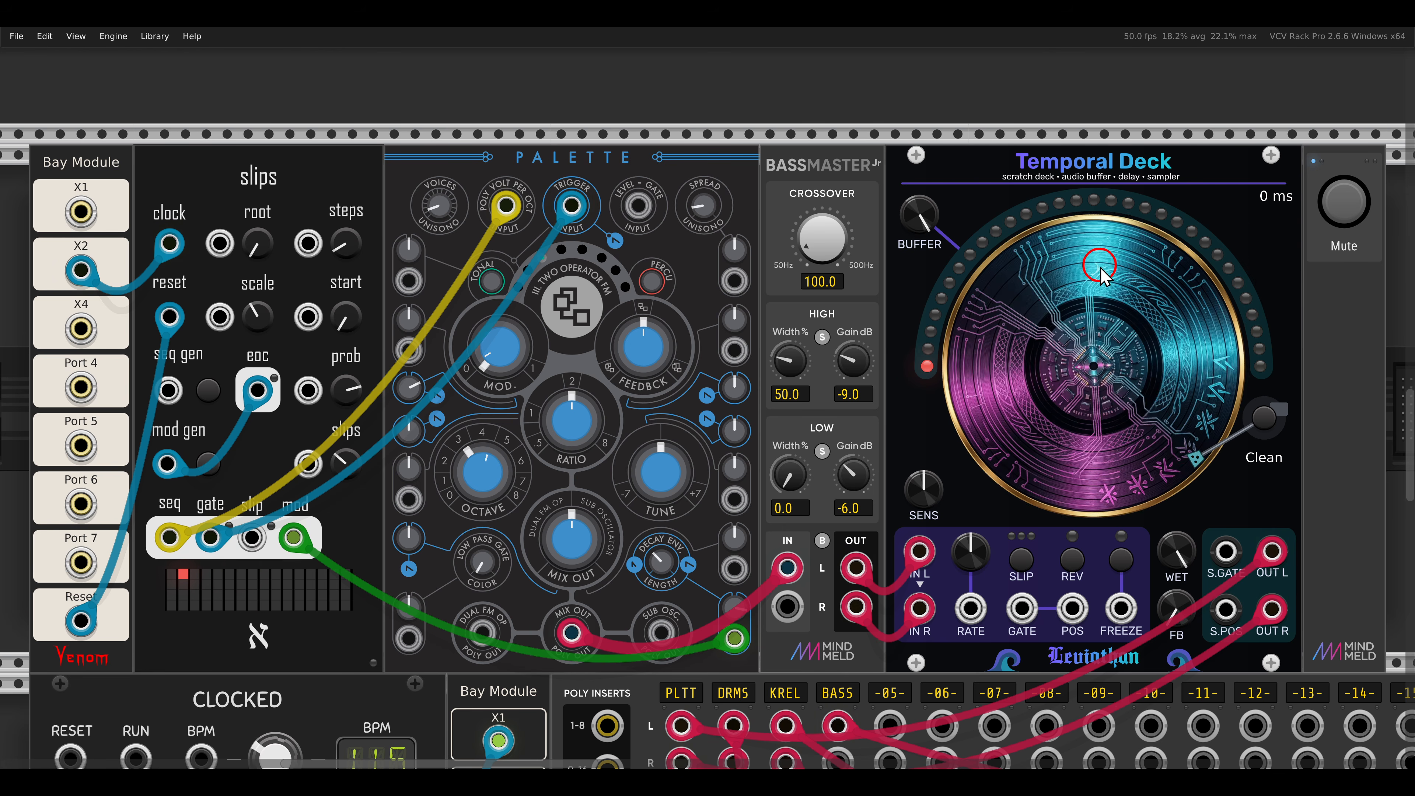
drag(1120, 281, 1089, 329)
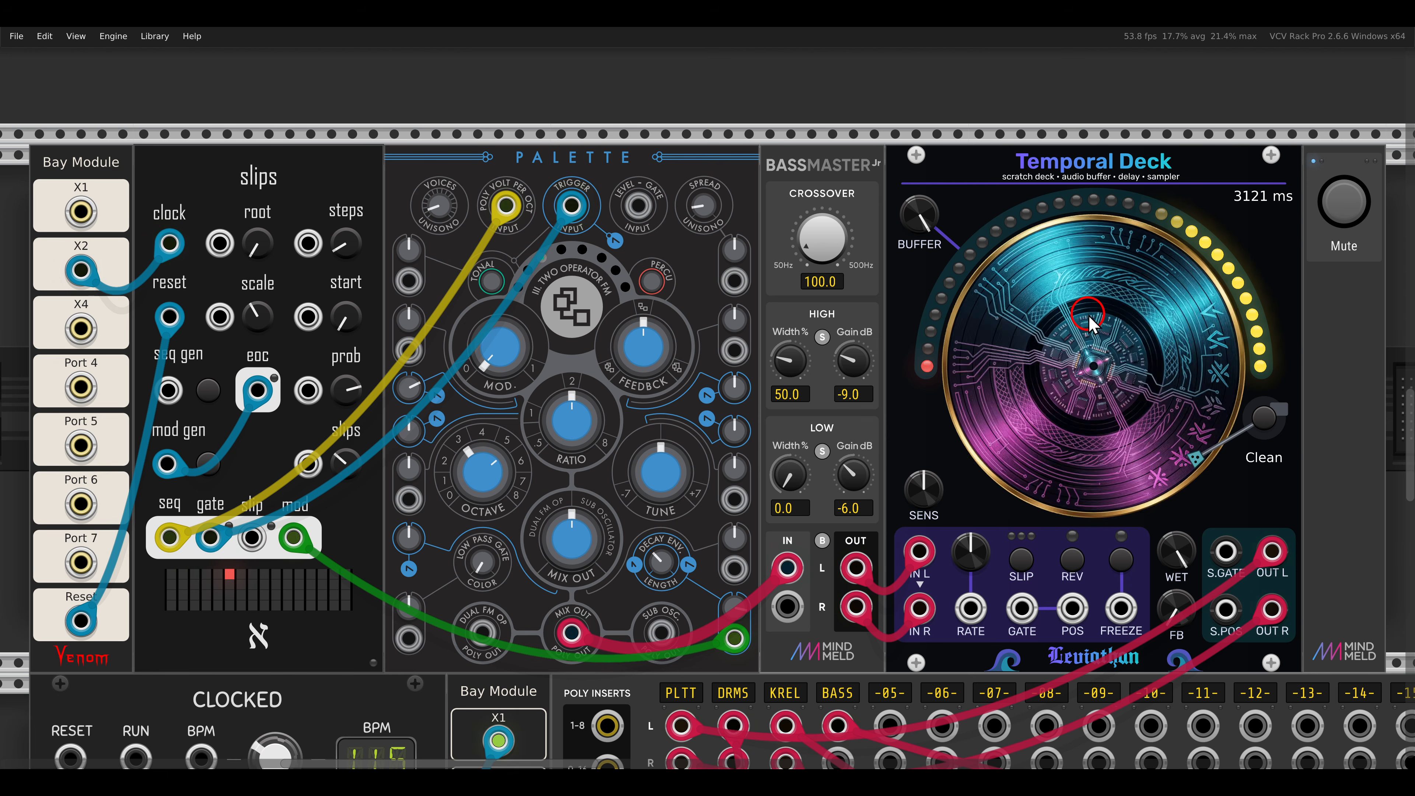
Step: Try the Reverse, Freeze and Slip modes on the Palette voice's Temporal Deck, leaving all of them off
click(1077, 556)
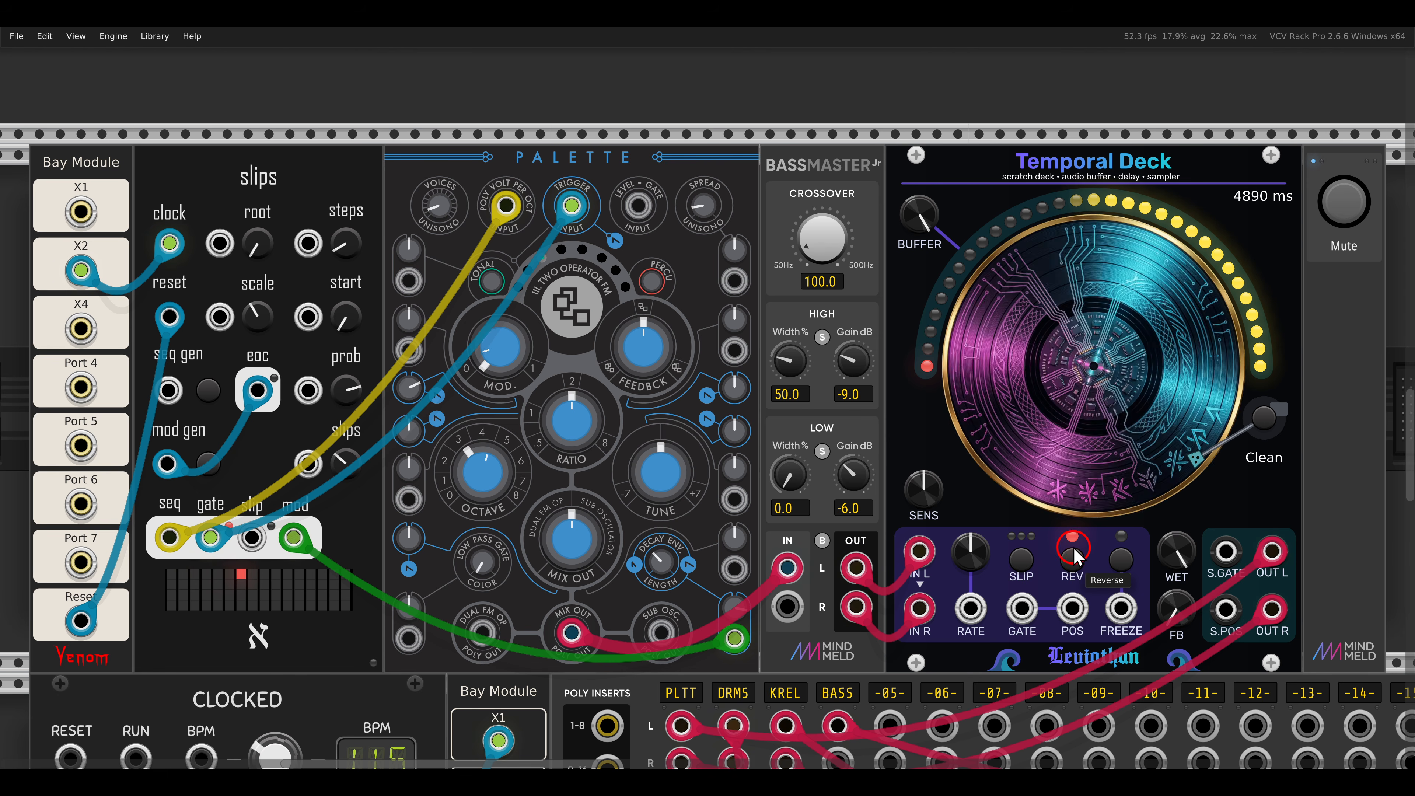
click(1007, 499)
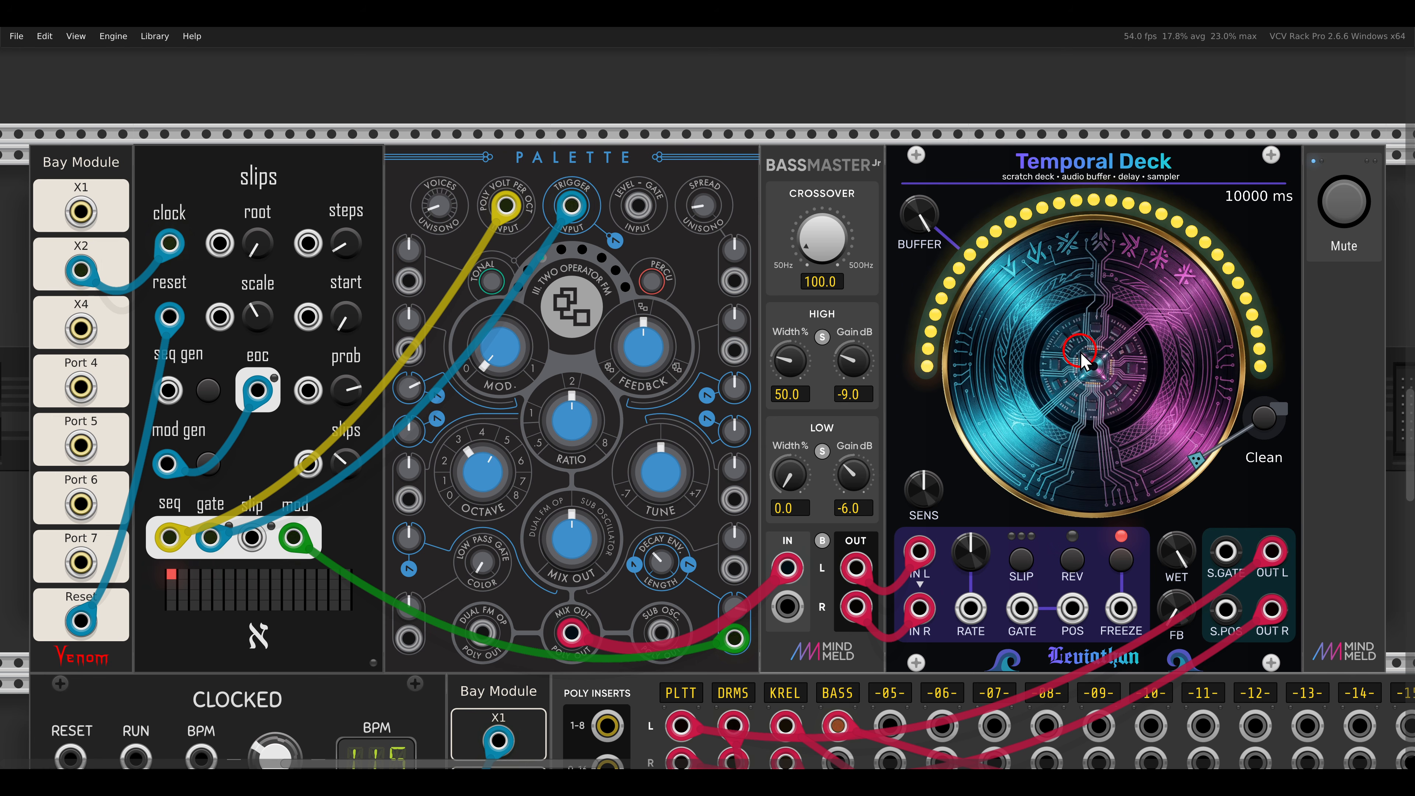
drag(1028, 340, 1025, 494)
click(1024, 558)
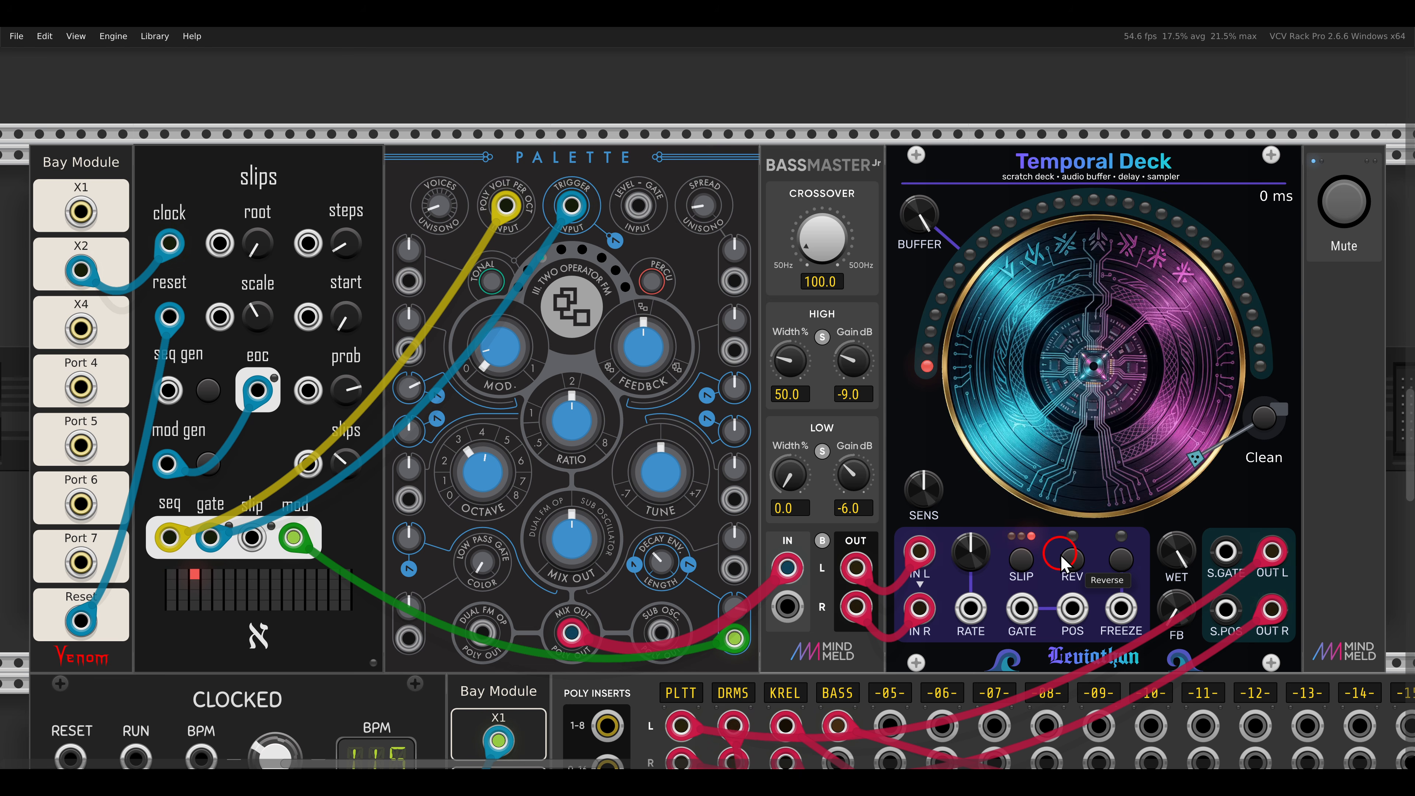
click(1073, 564)
click(1074, 562)
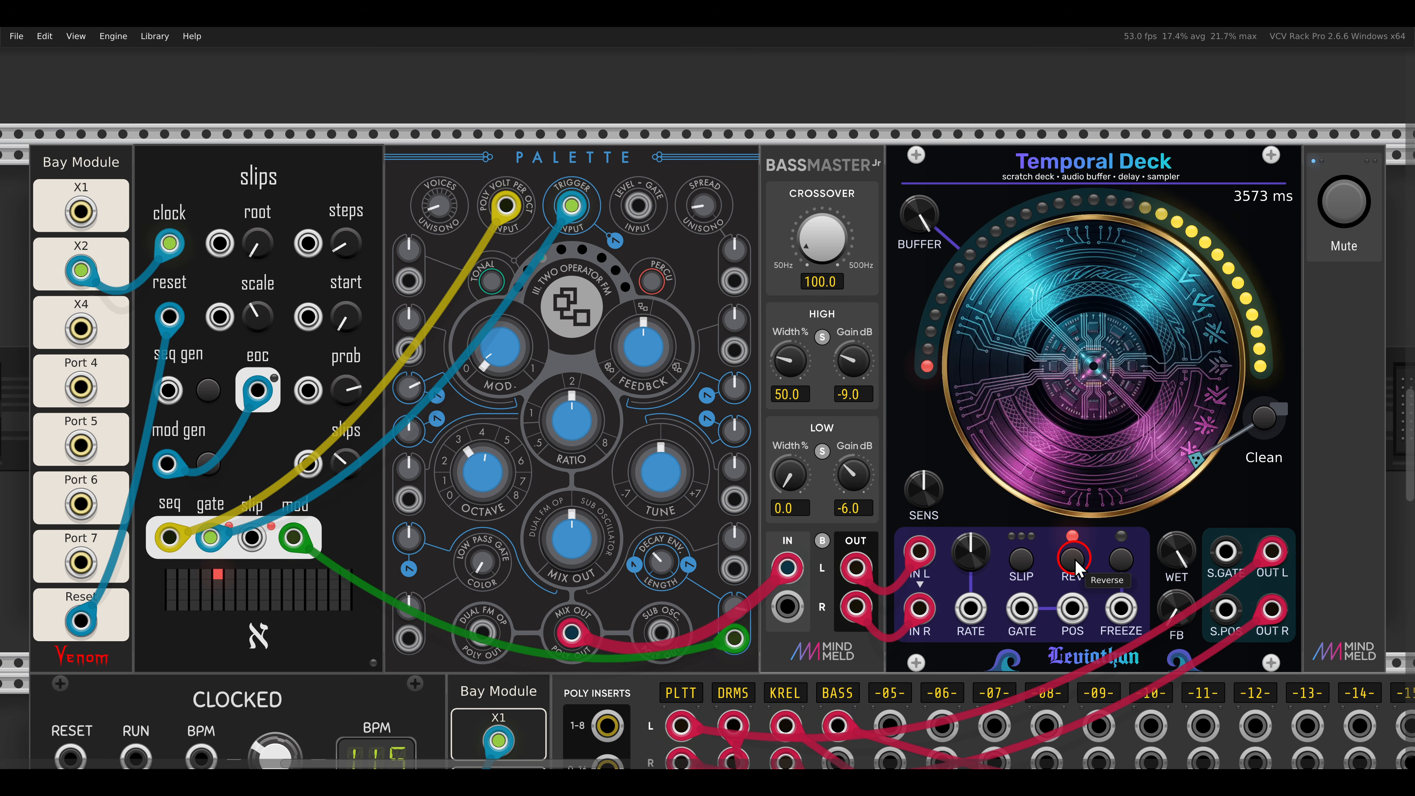
click(1074, 560)
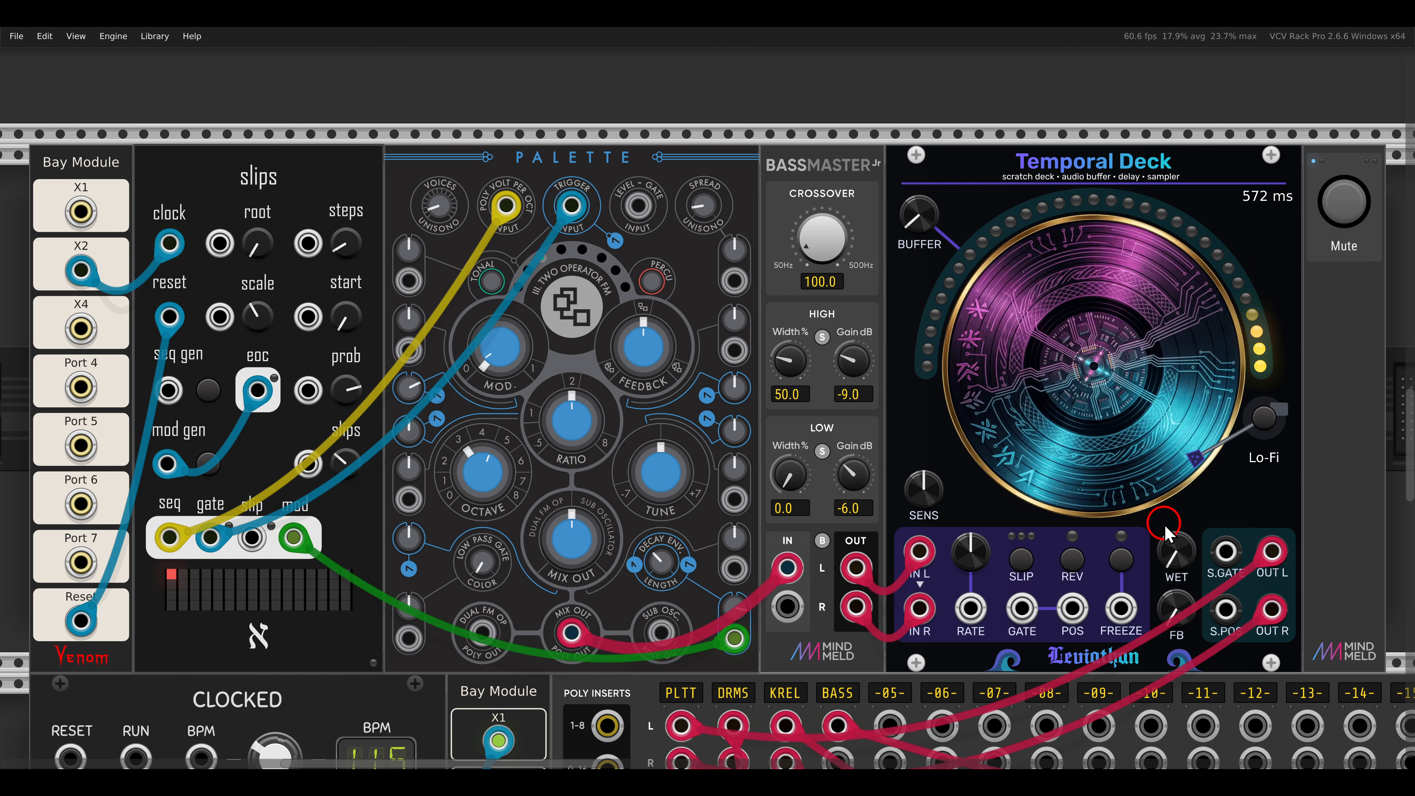
Step: Raise the wet mix partway and the feedback to roughly halfway on the Palette voice's Temporal Deck
mouse_move(1184, 565)
drag(1185, 564, 1166, 492)
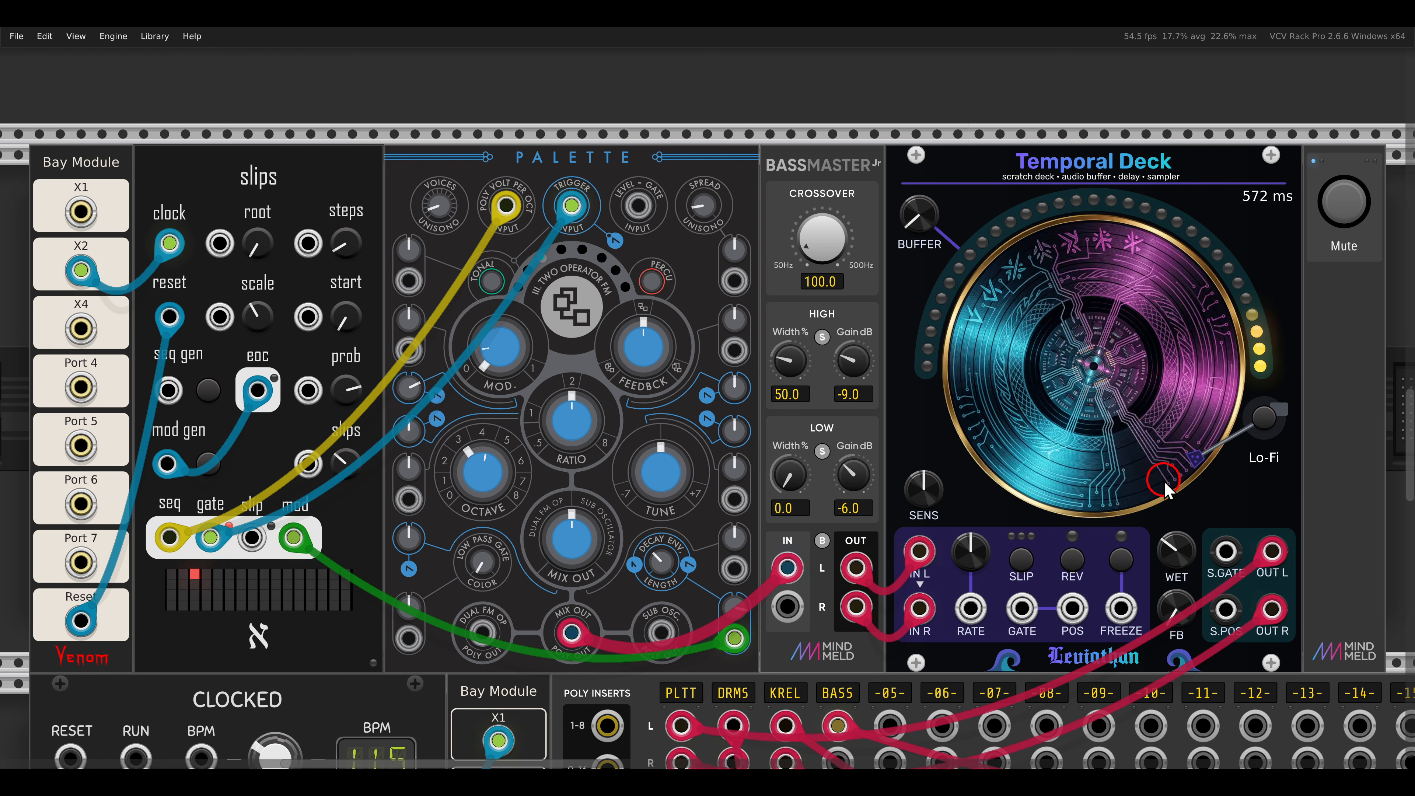
drag(1175, 610, 1142, 477)
click(1170, 610)
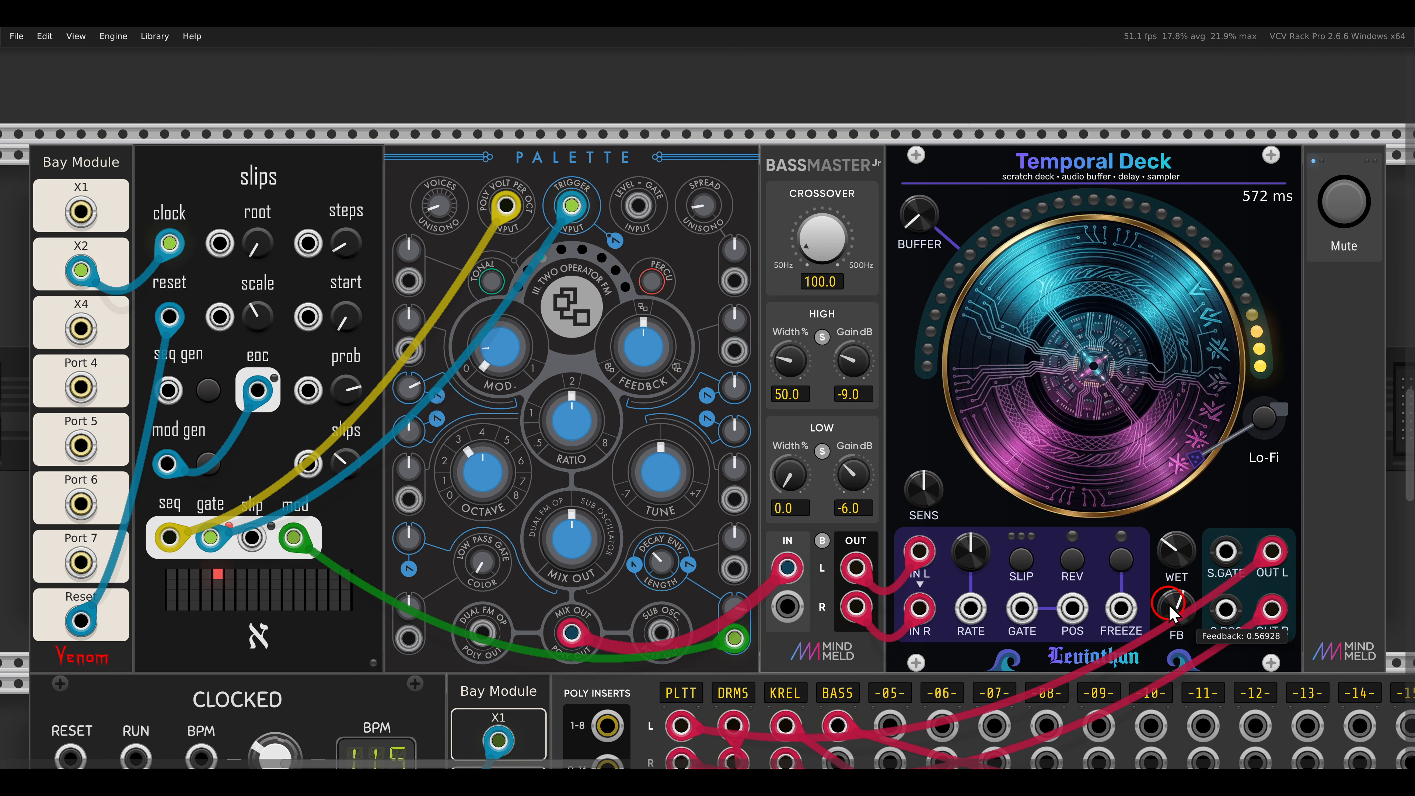
drag(1172, 614, 1152, 580)
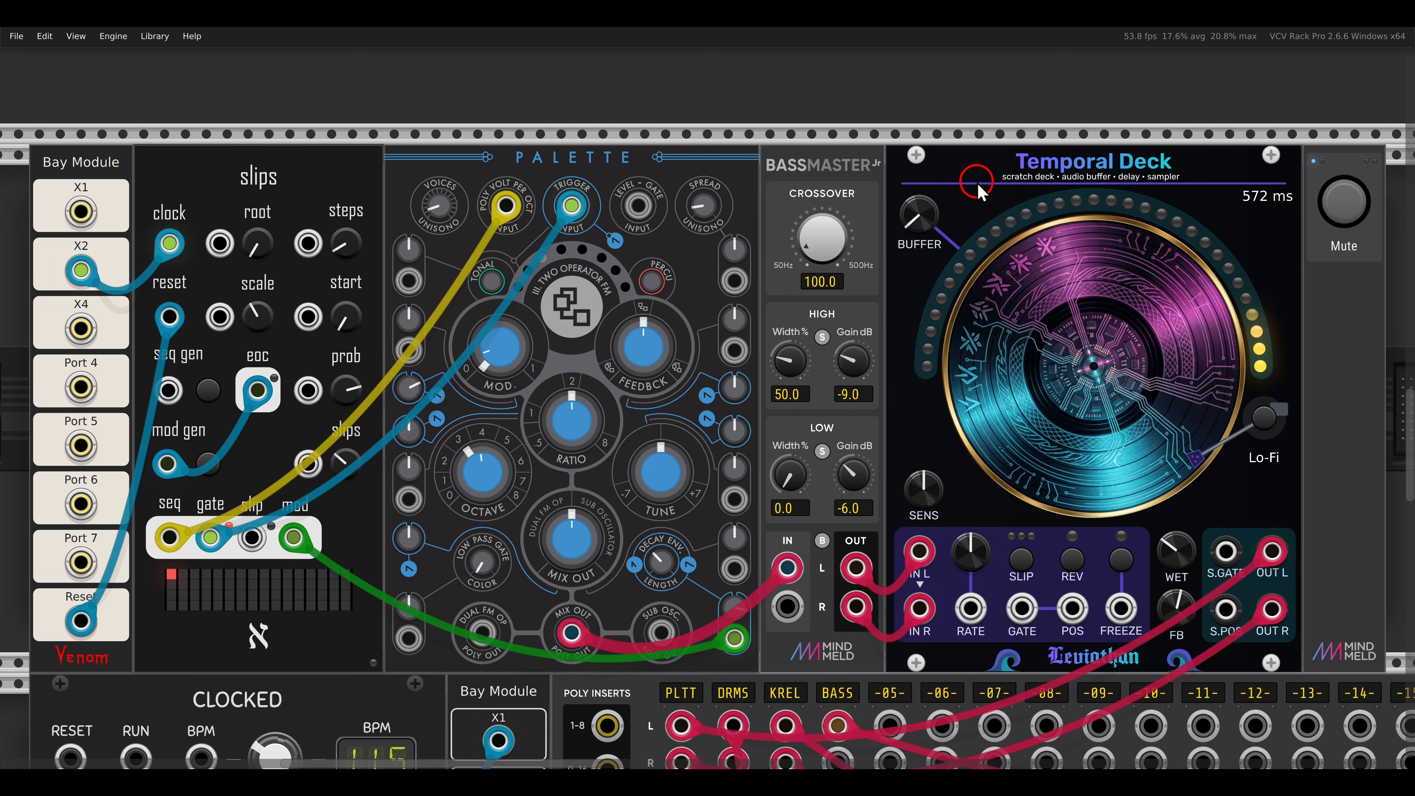
Step: Unmute and solo the voice whose Temporal Deck plays a sample into the Surge XT filter
scroll(979, 184, down, 5)
scroll(978, 185, down, 15)
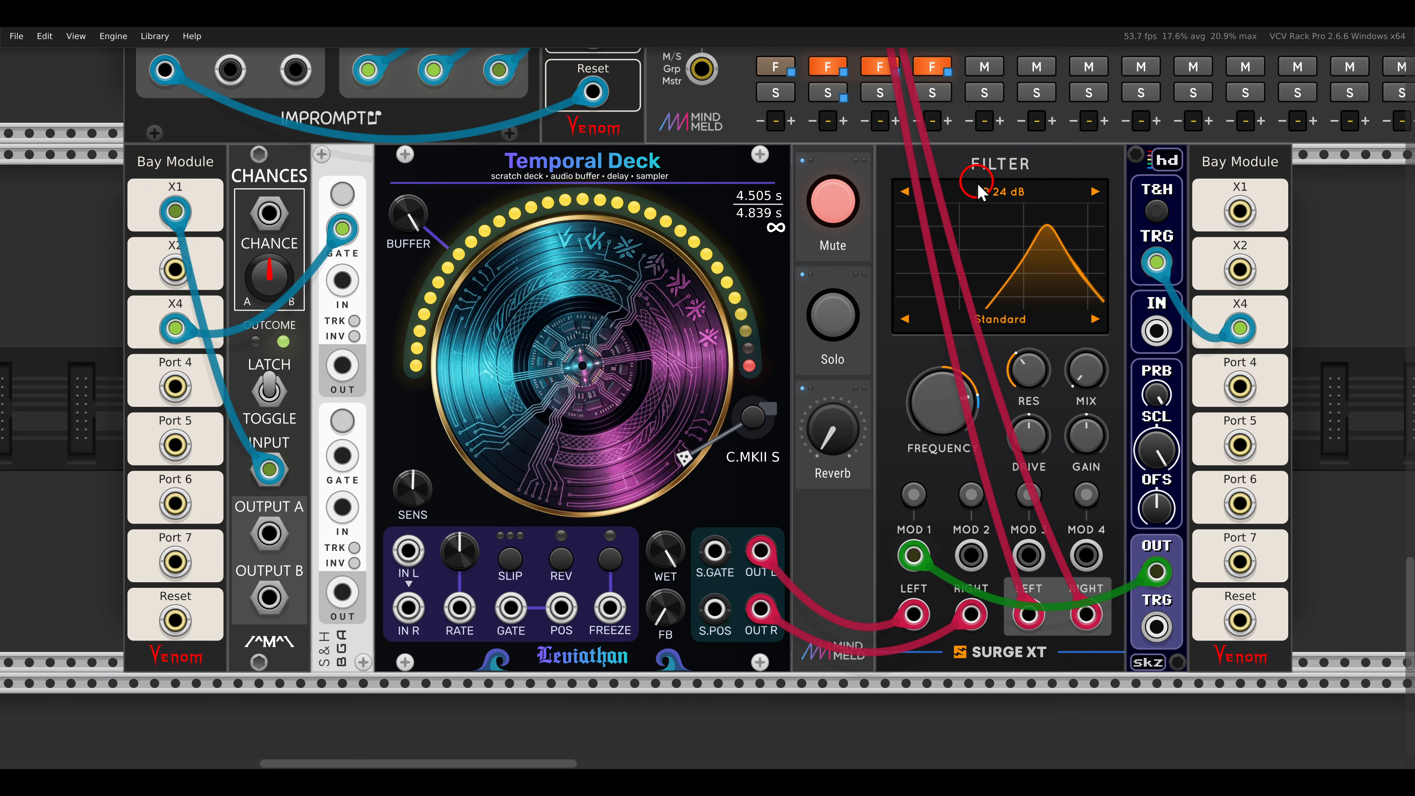
click(833, 202)
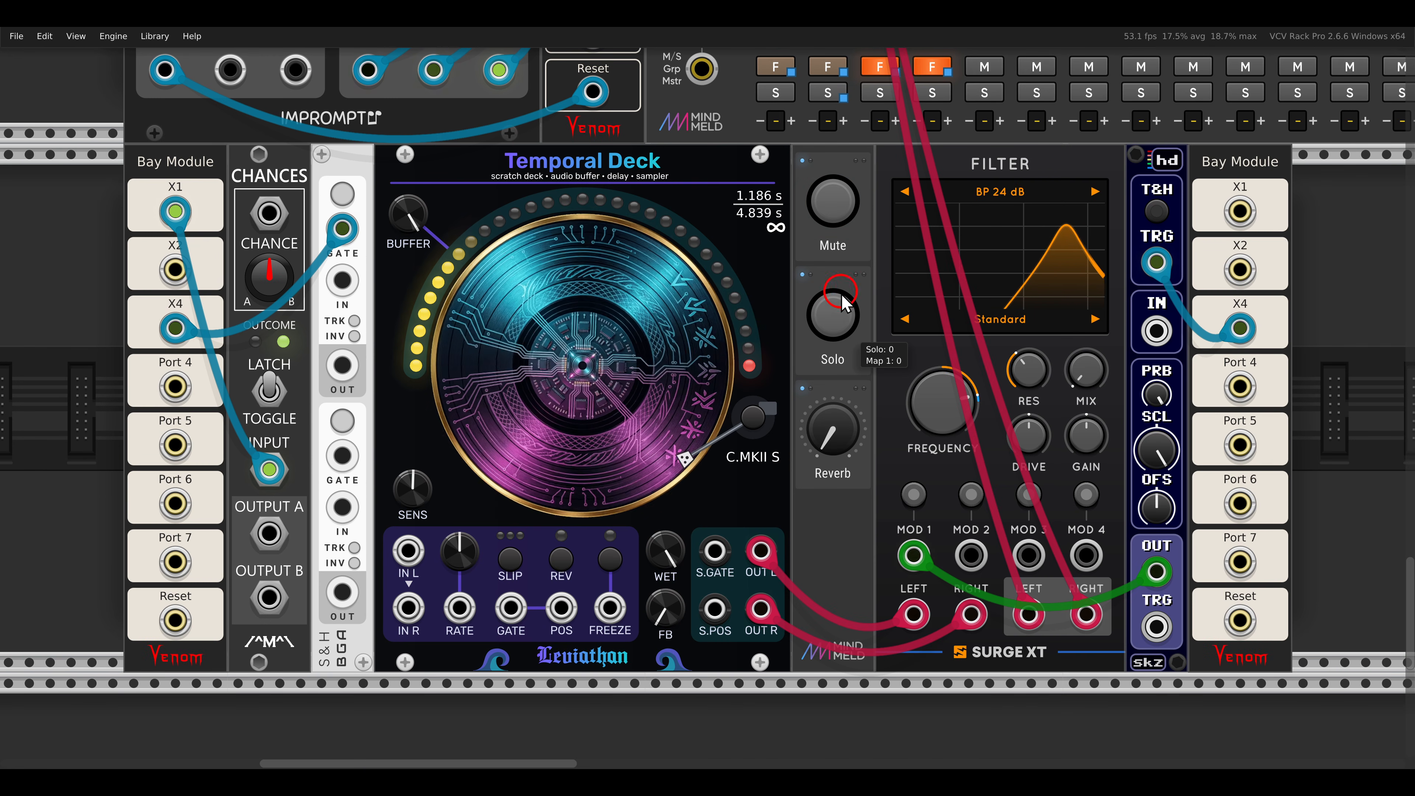
click(842, 321)
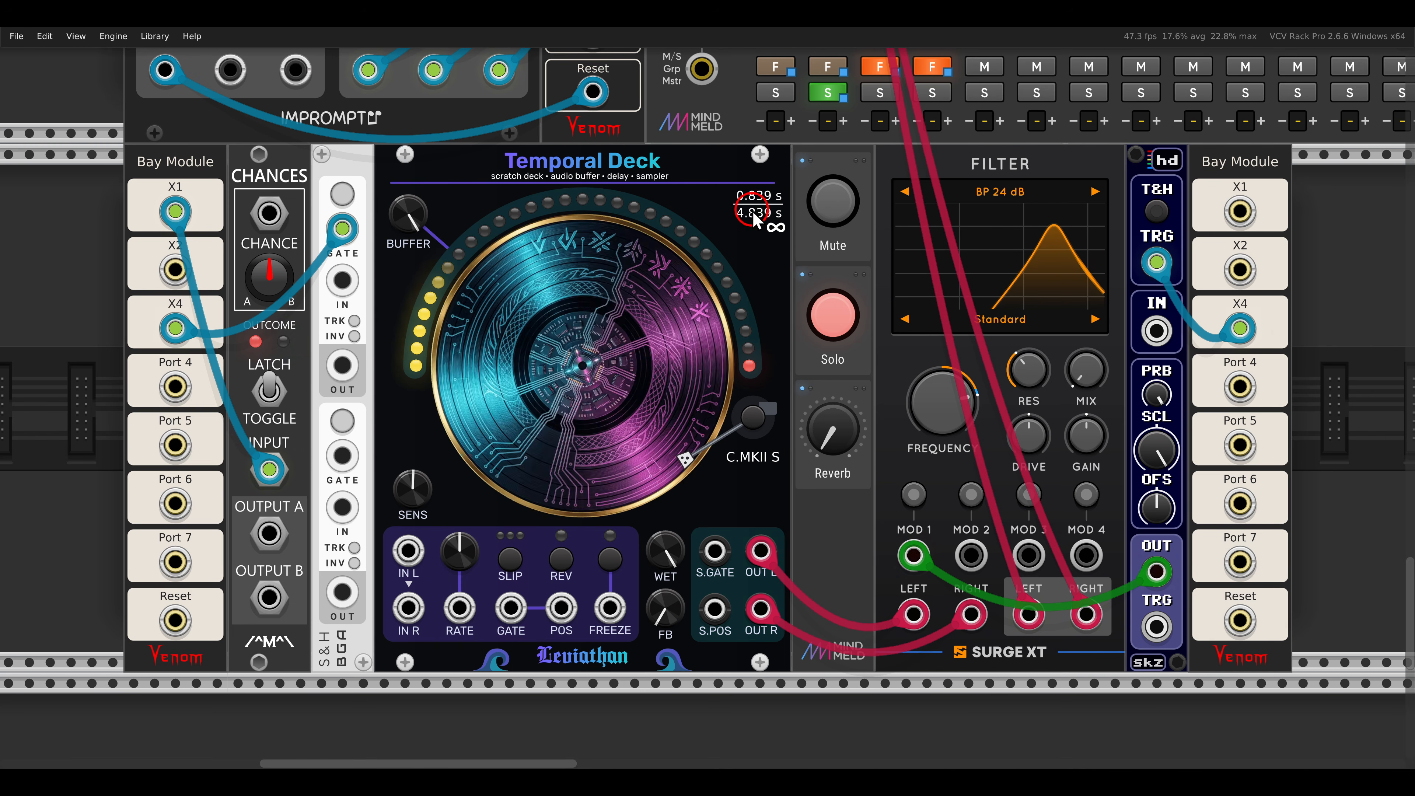
click(776, 228)
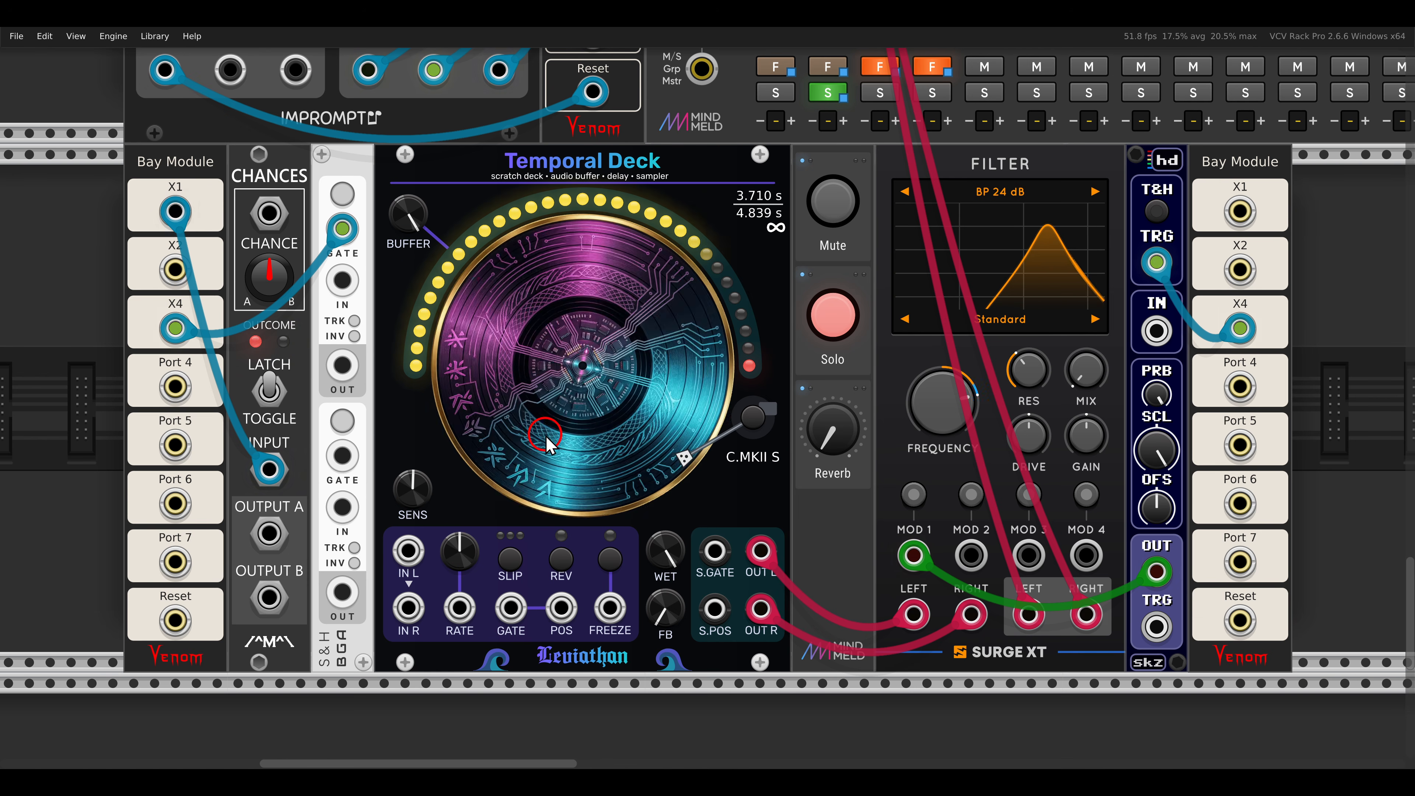
drag(480, 601, 601, 665)
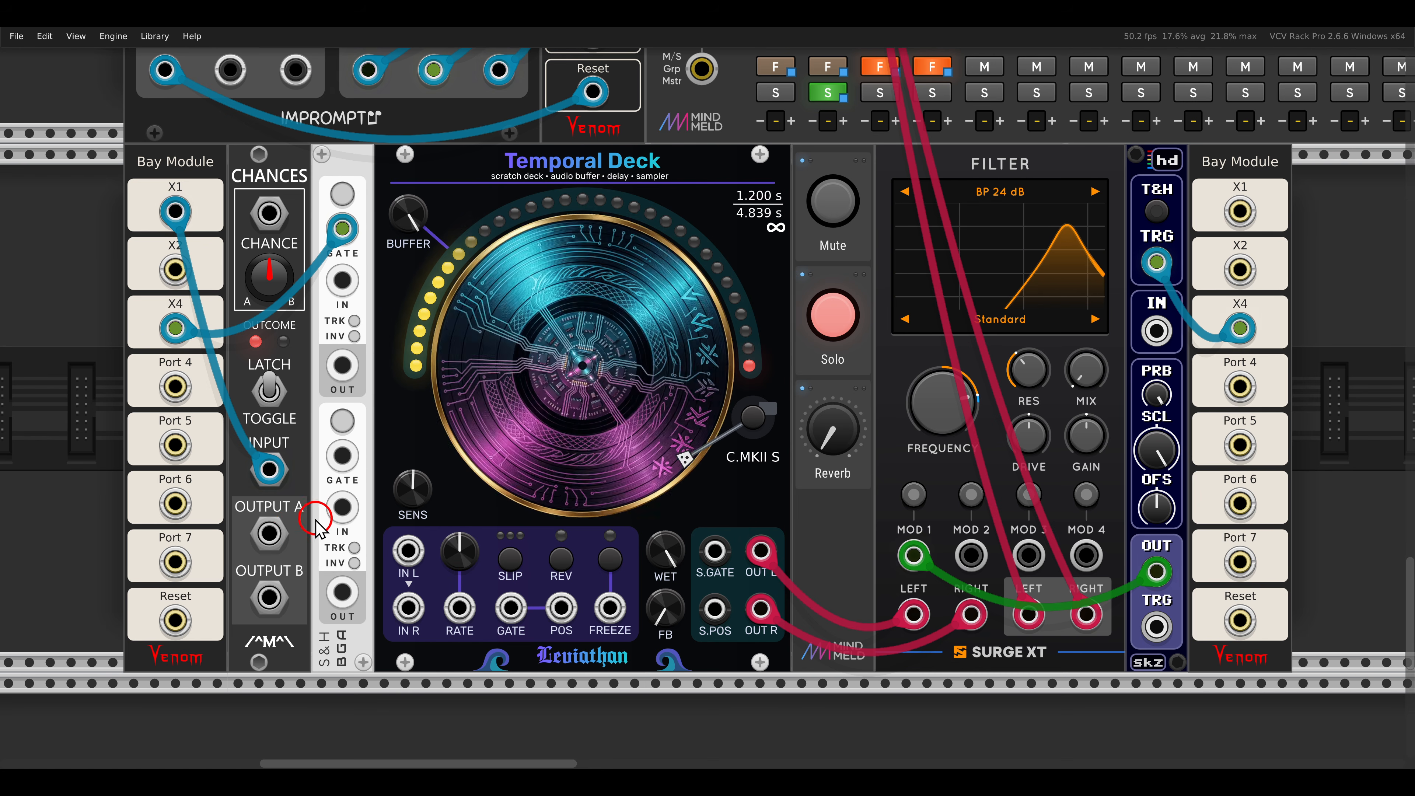
Step: Patch Chances output A to the deck's GATE and the two S&H outputs to POS and RATE, with the rate at 1.49x
drag(269, 533, 509, 608)
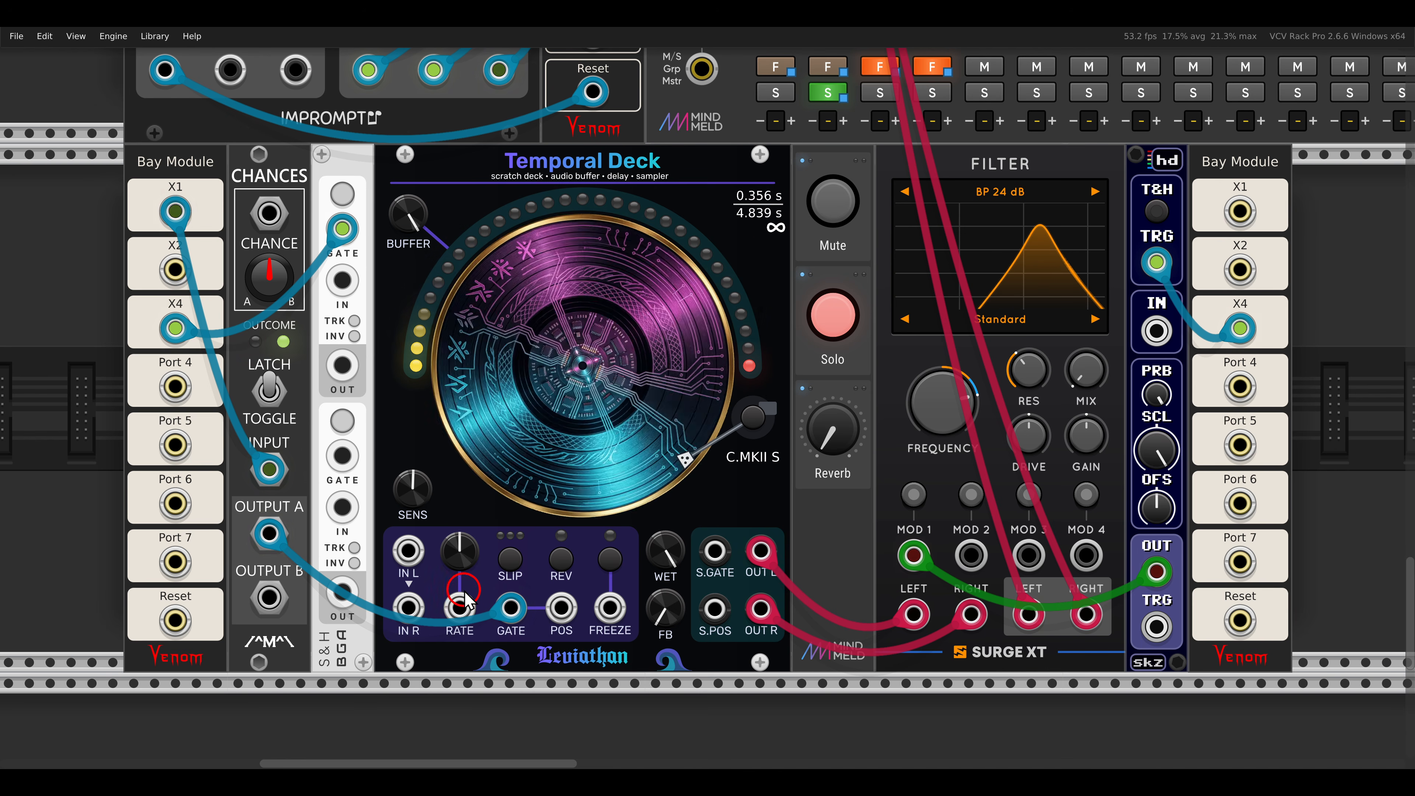
drag(342, 366, 562, 608)
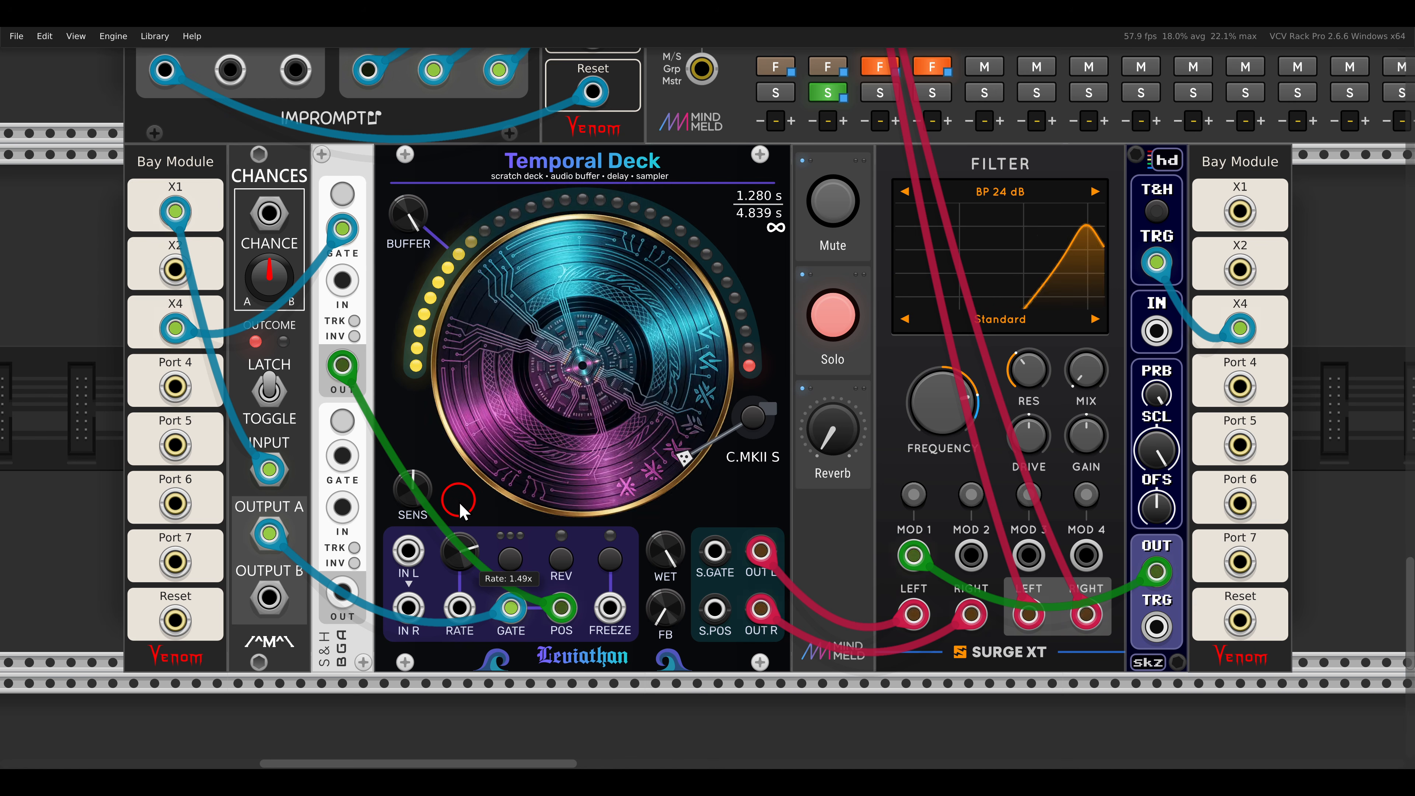
drag(464, 587, 342, 591)
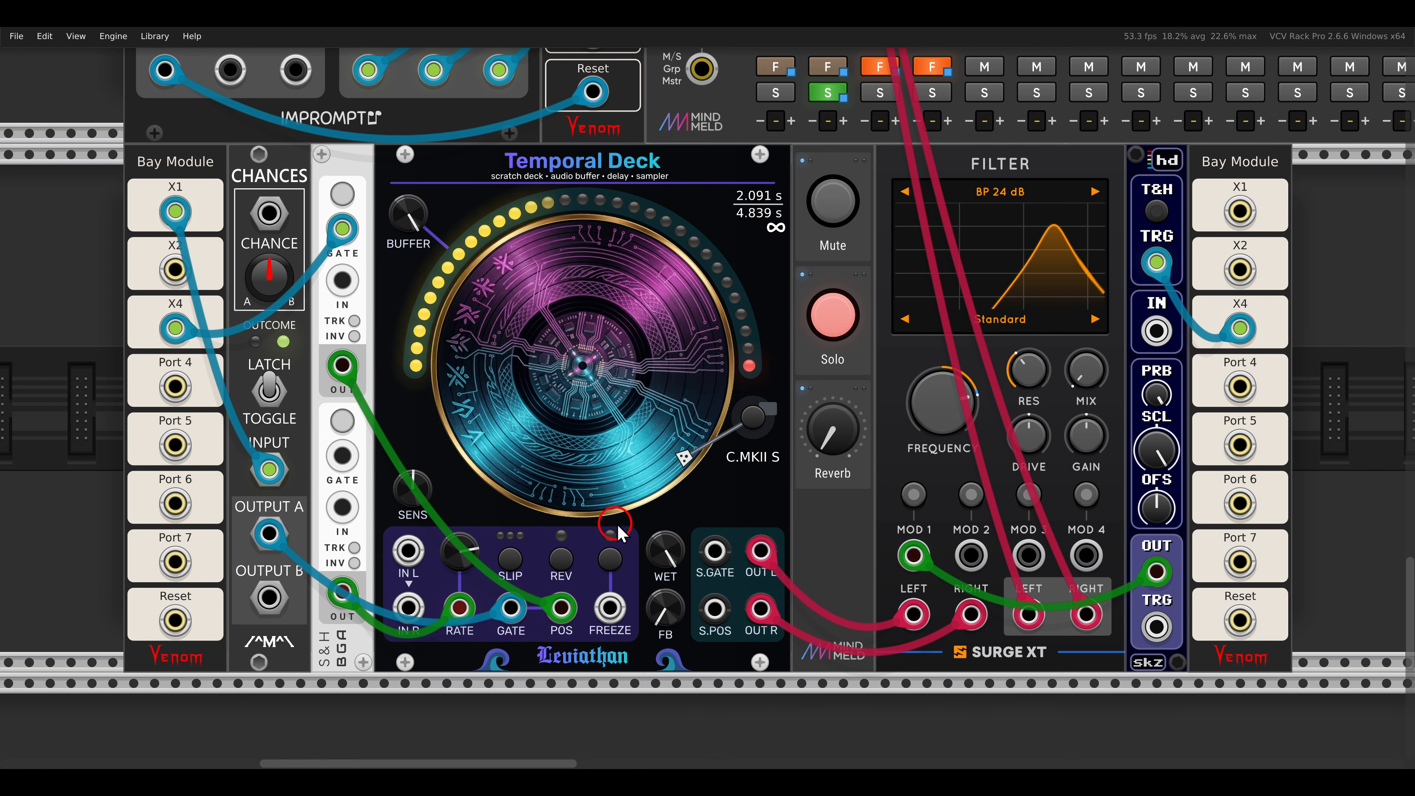
Step: Turn off the deck voice's solo, set the filter mix to 100%, and raise the voice's reverb send
click(836, 328)
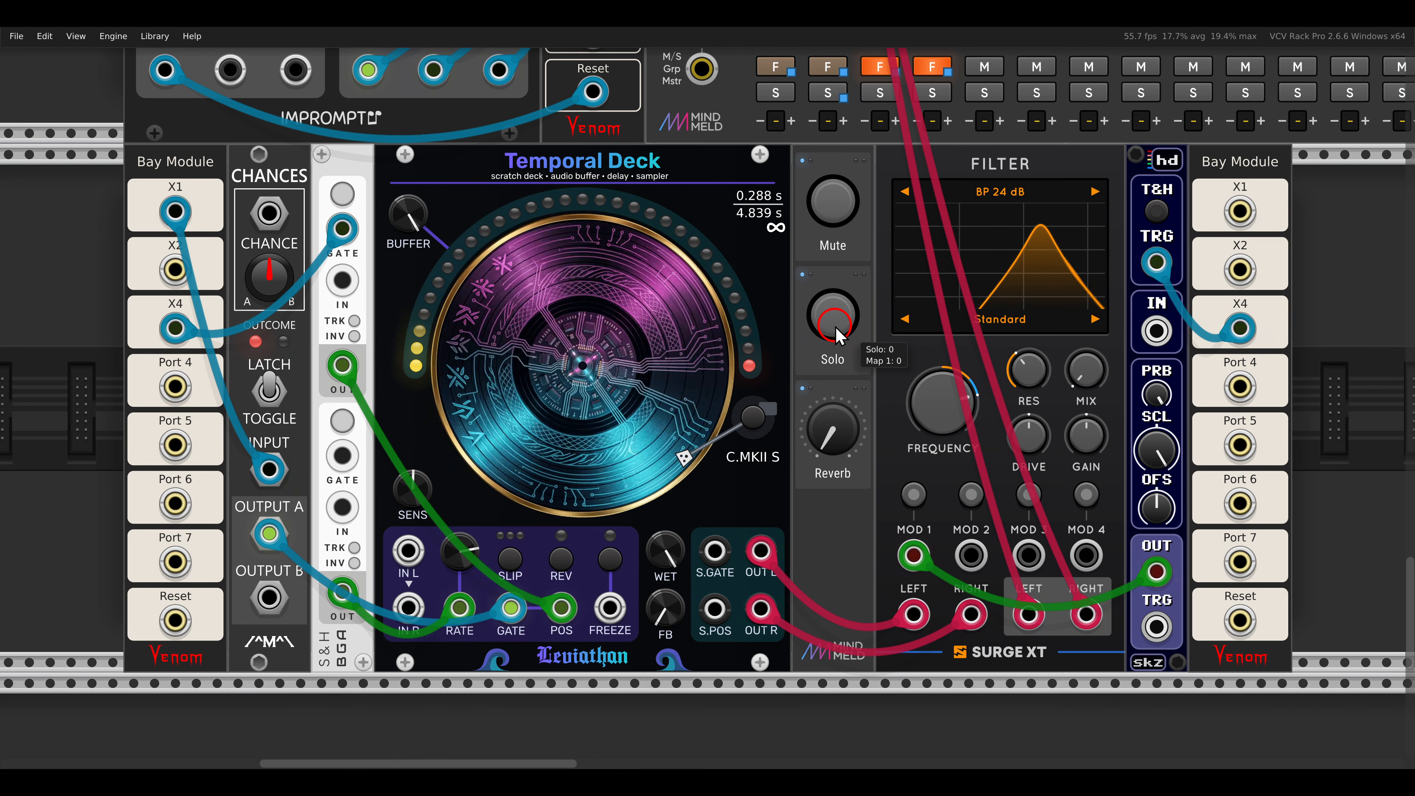
click(894, 331)
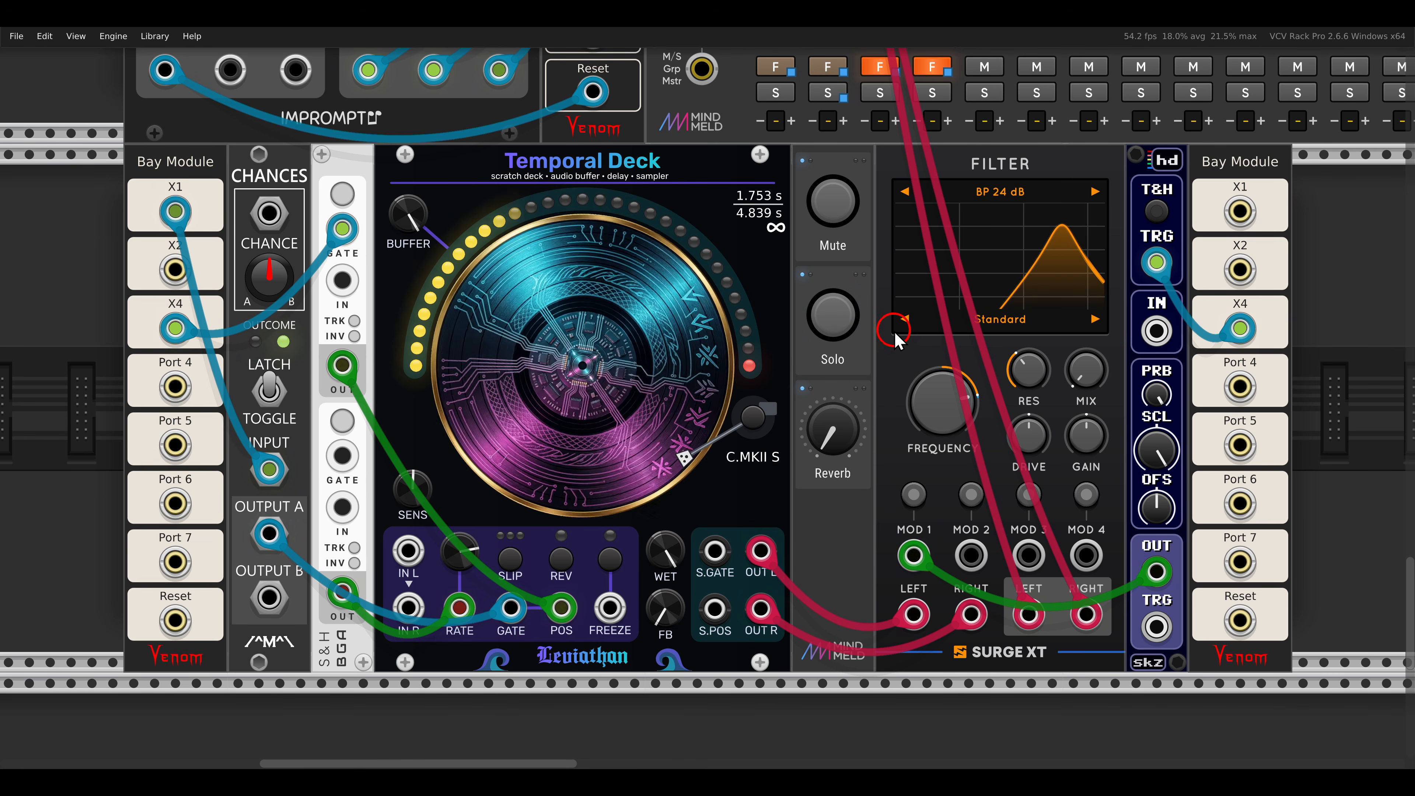
drag(1085, 372, 1090, 374)
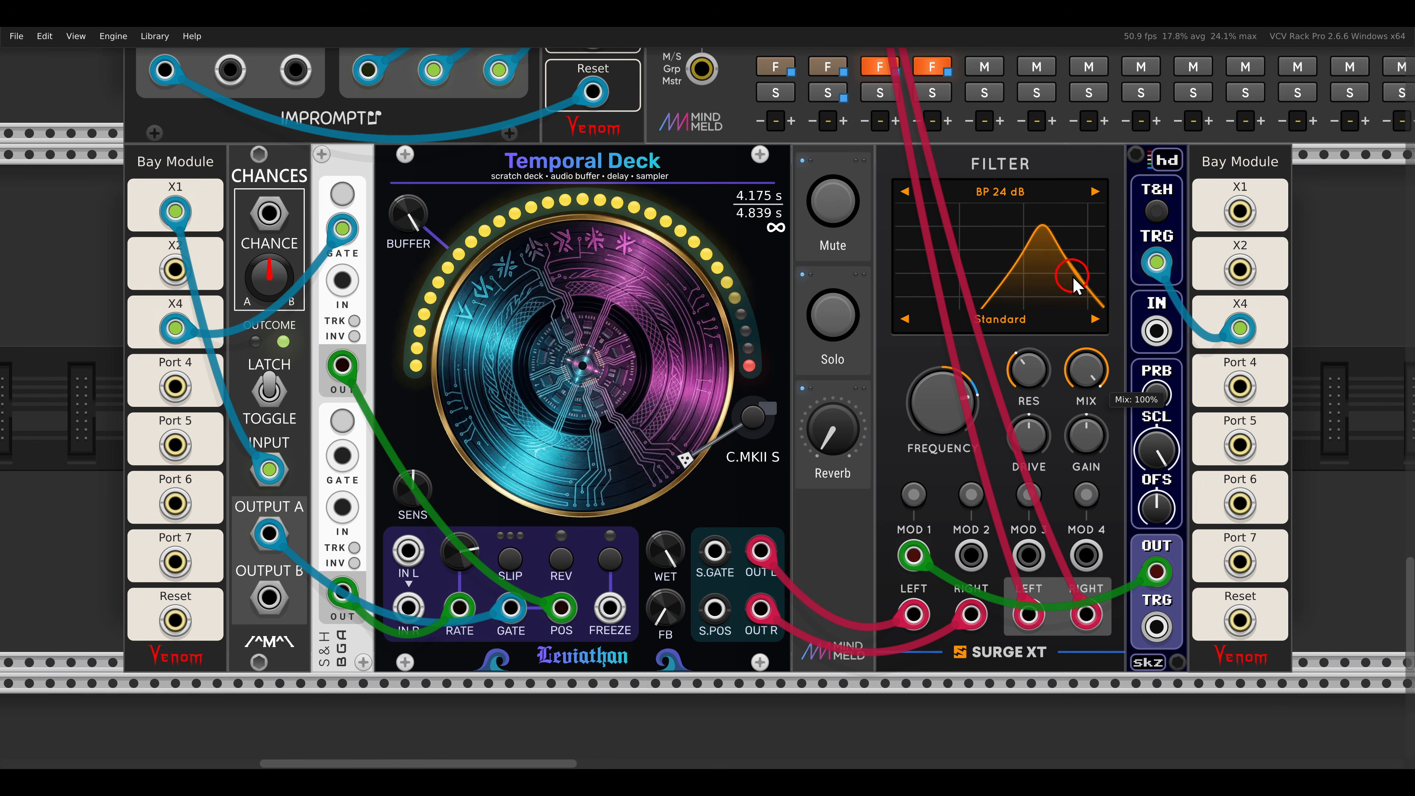
drag(1075, 285, 1038, 295)
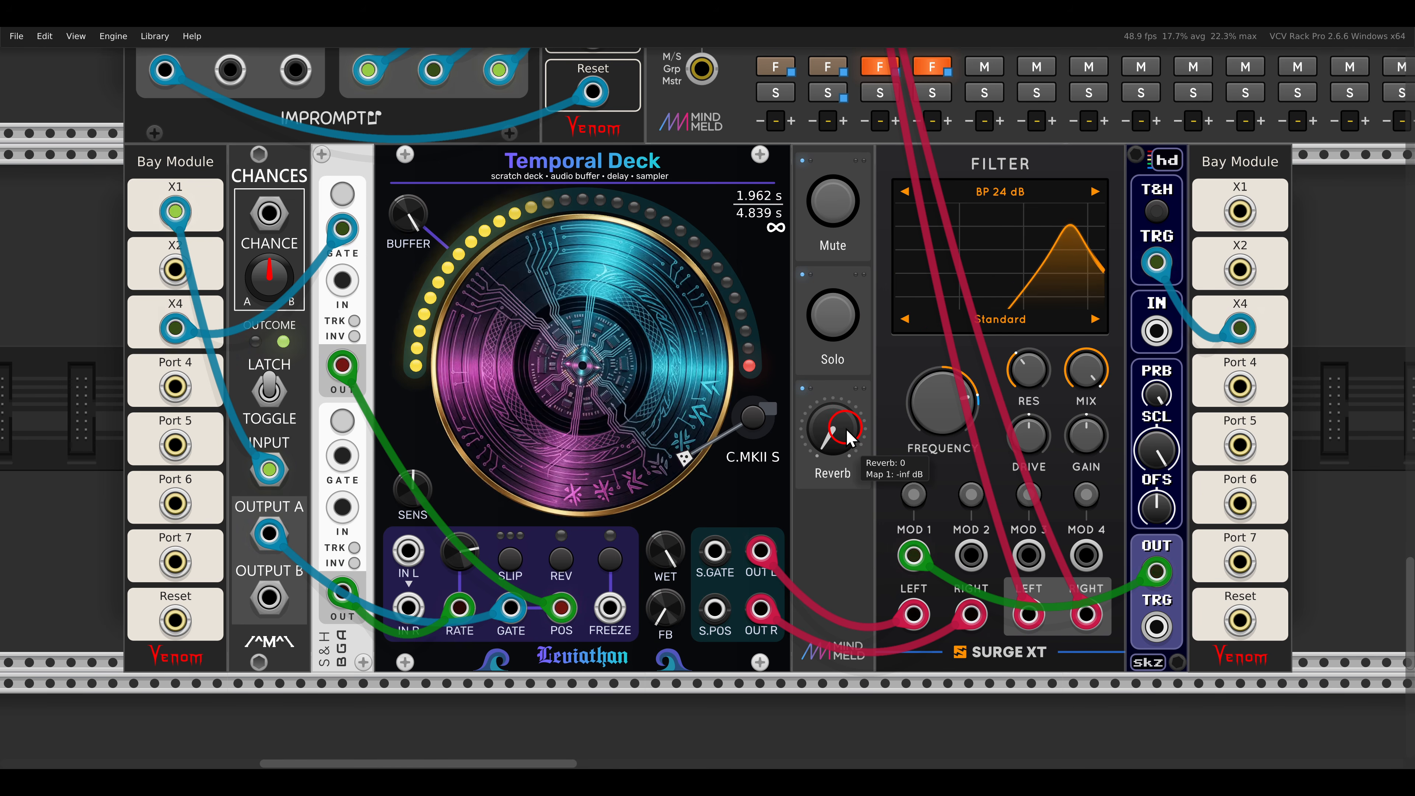
drag(848, 438, 834, 351)
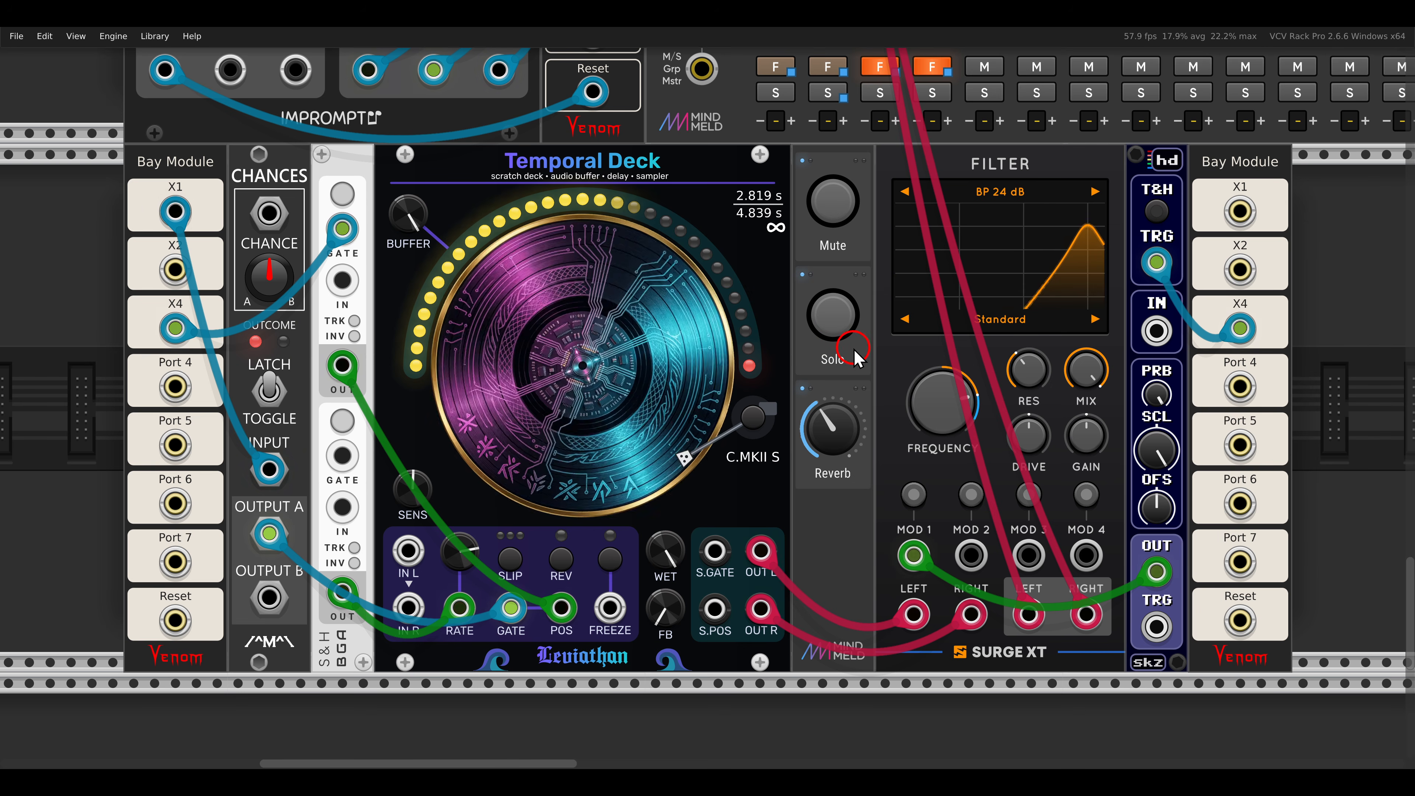
click(969, 464)
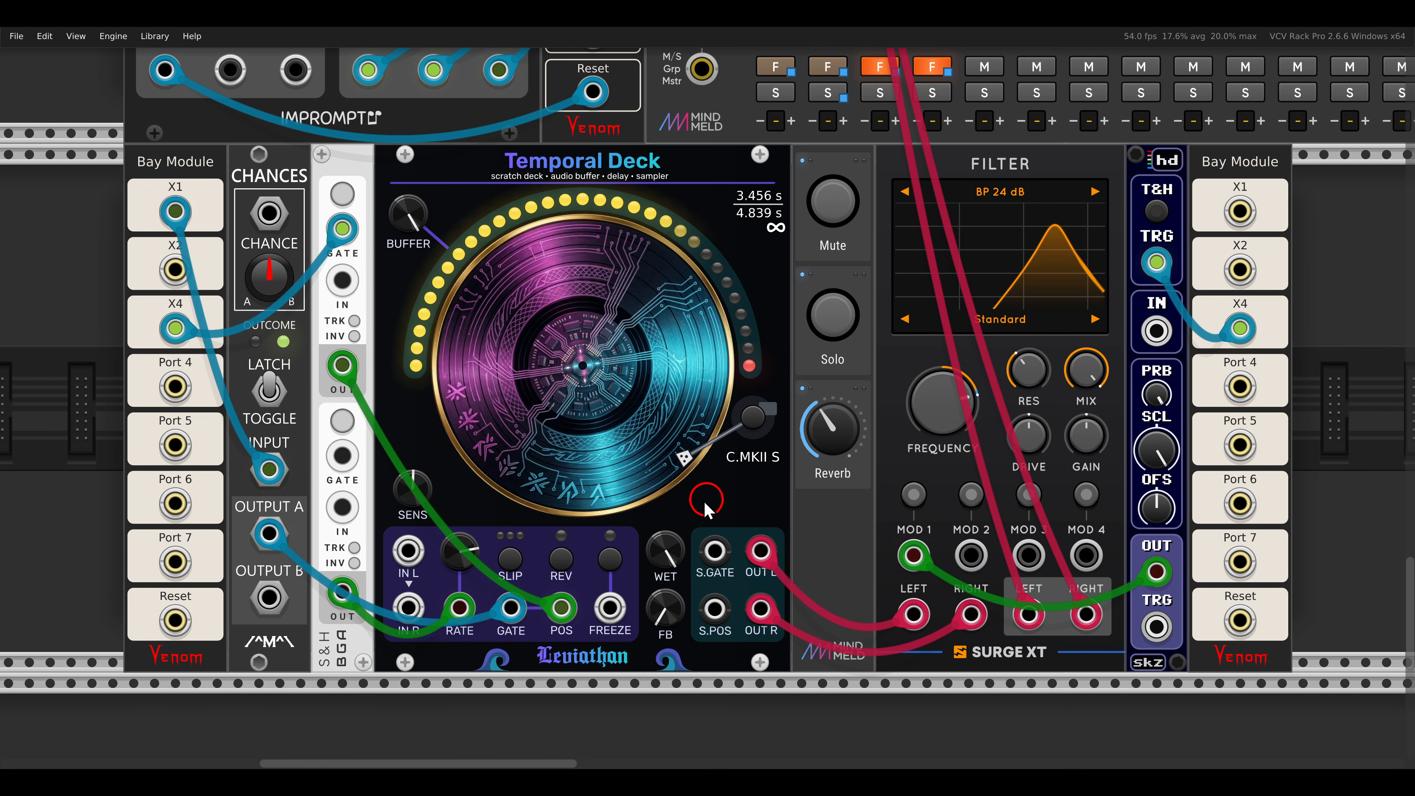
Step: Patch Chances output B to the Temporal Deck's FREEZE input
click(262, 600)
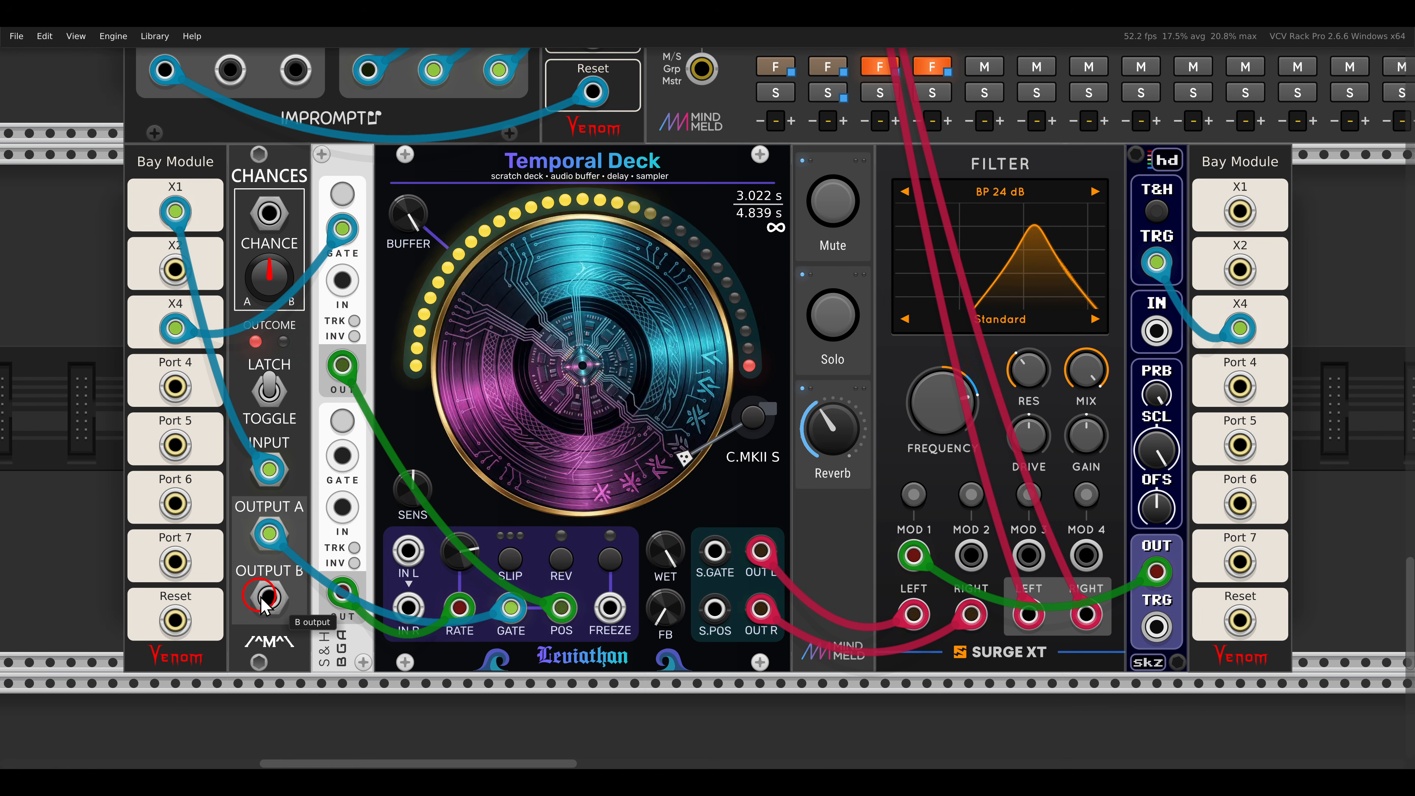
drag(266, 605, 610, 607)
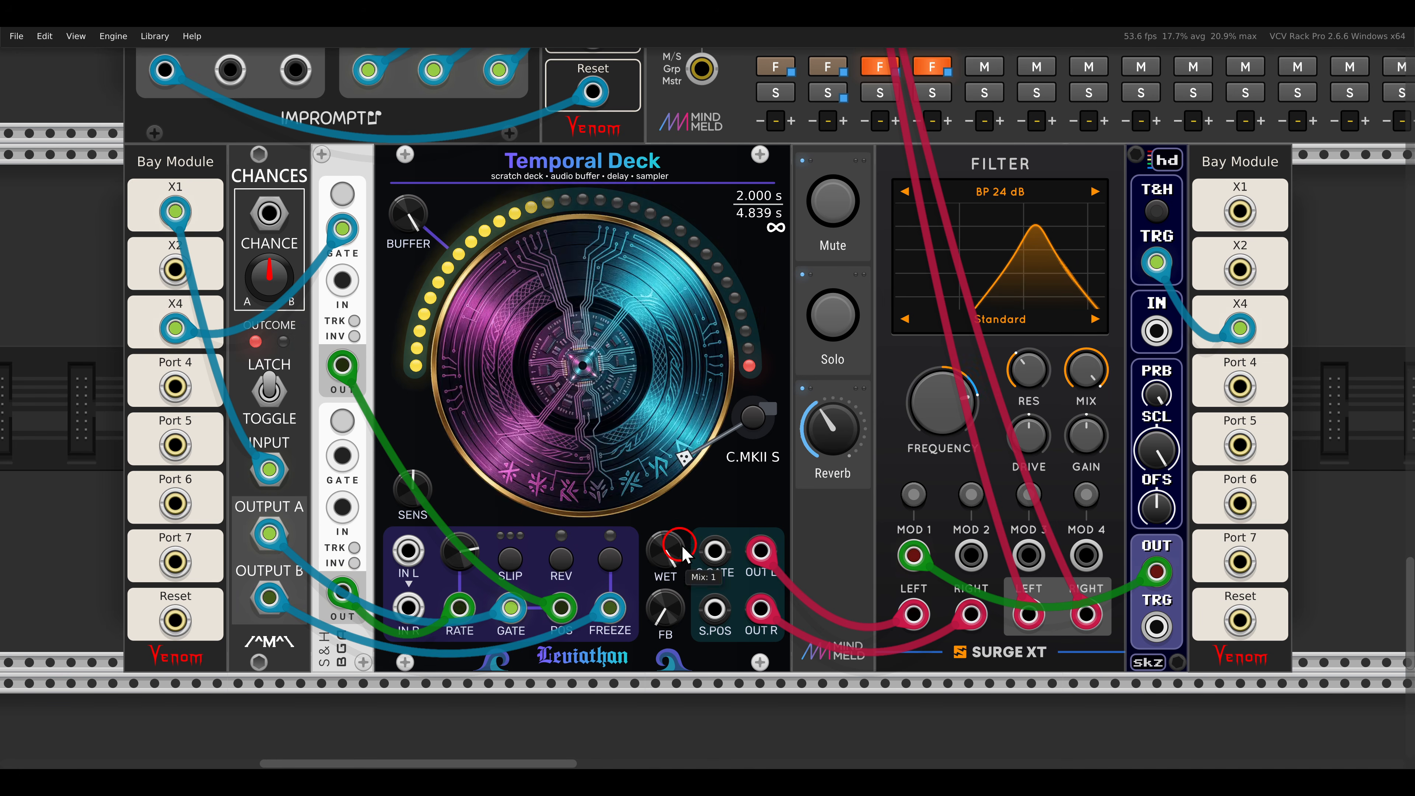
click(761, 502)
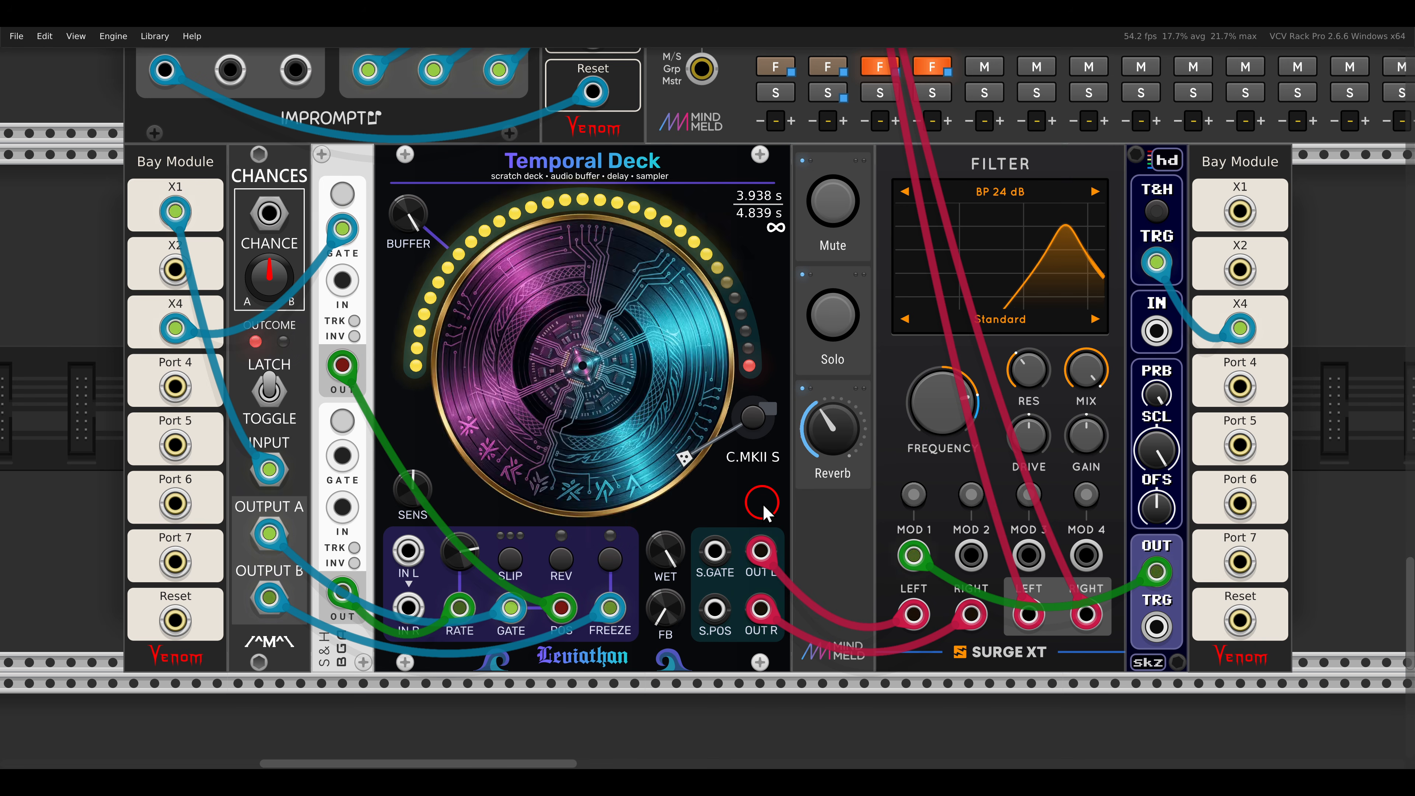
Step: Unmute the voice built from Integral Flux, holder8, Proc, sQuant and the echo module
scroll(764, 512, right, 15)
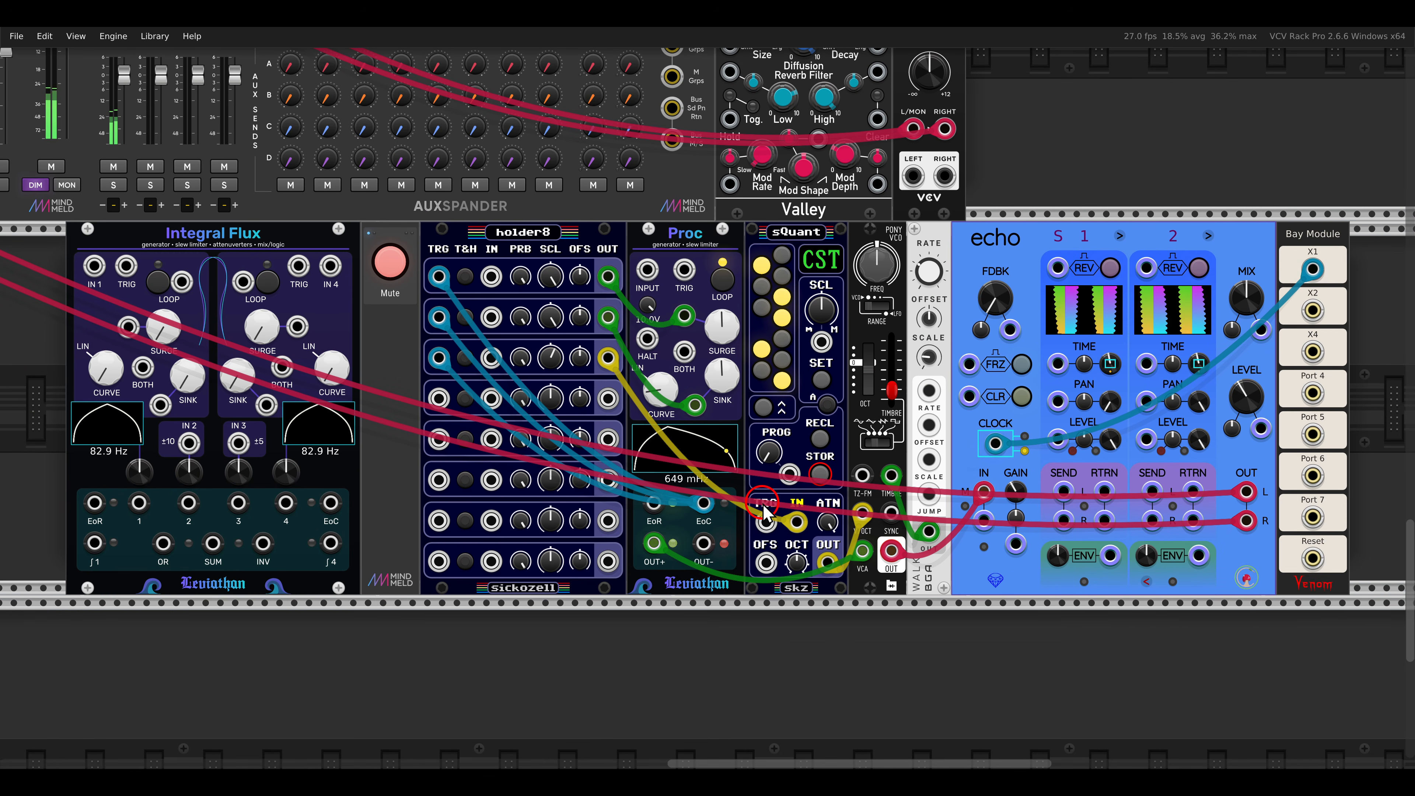
click(669, 237)
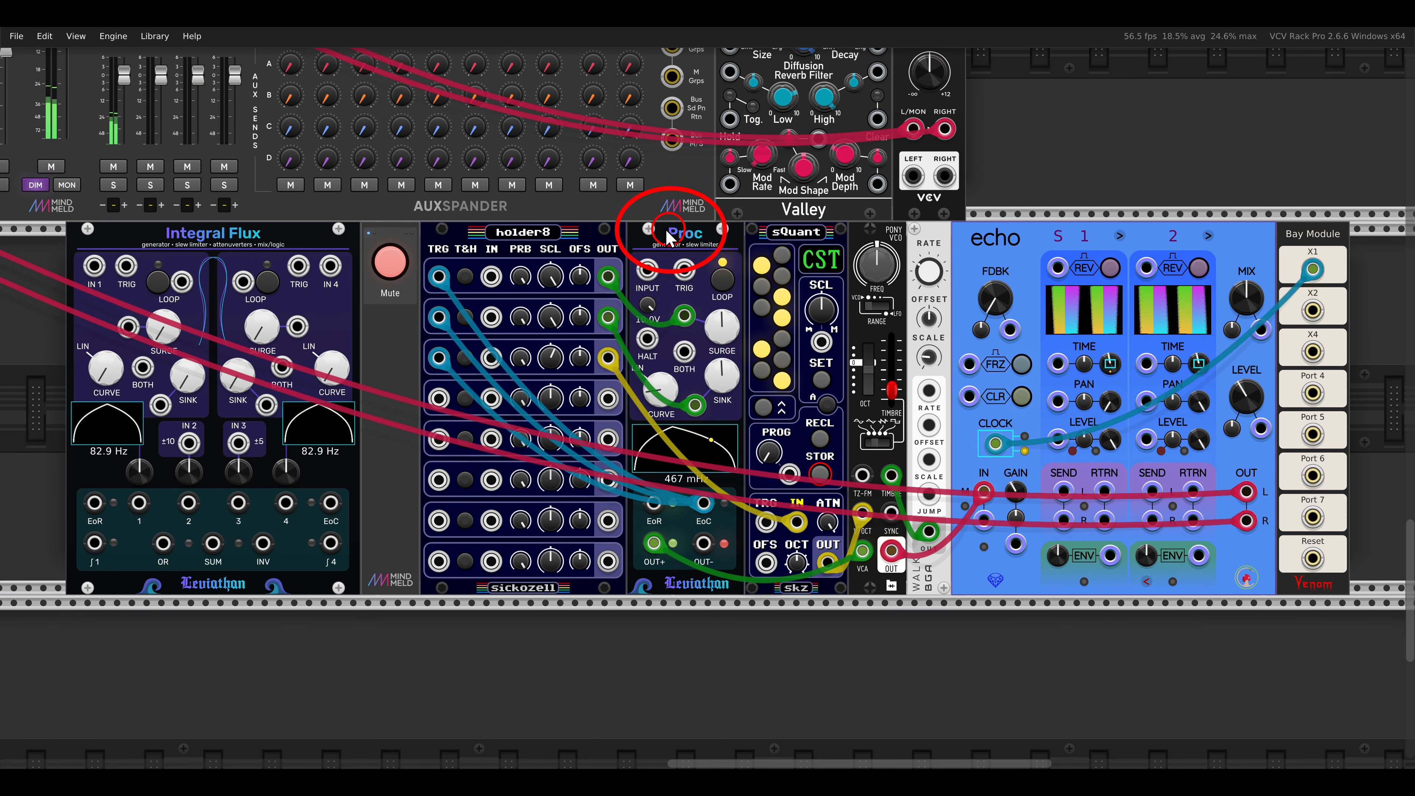
mouse_move(631, 214)
mouse_down()
mouse_move(613, 202)
mouse_move(266, 212)
mouse_up()
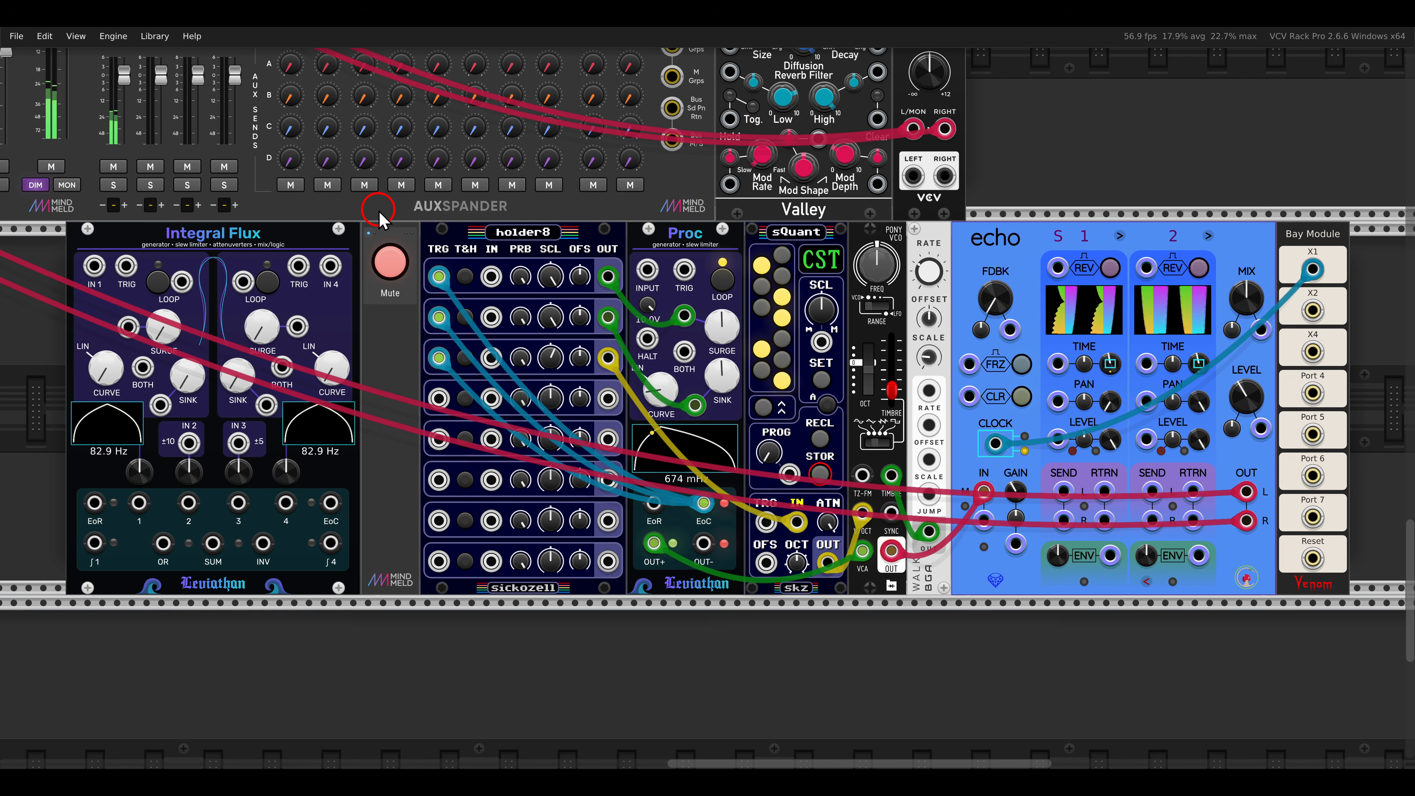
mouse_move(691, 258)
mouse_down()
mouse_move(719, 295)
mouse_move(757, 421)
mouse_up()
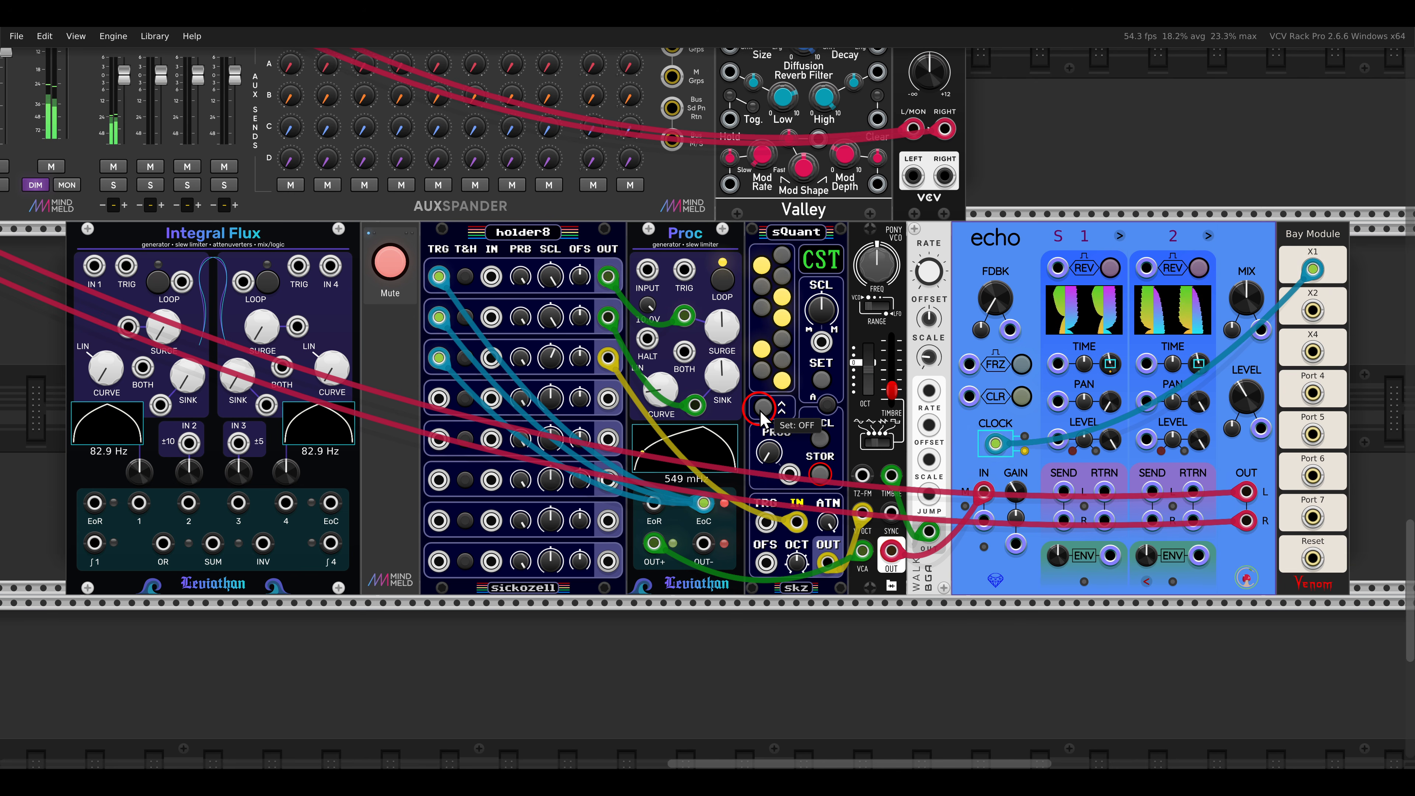
click(390, 262)
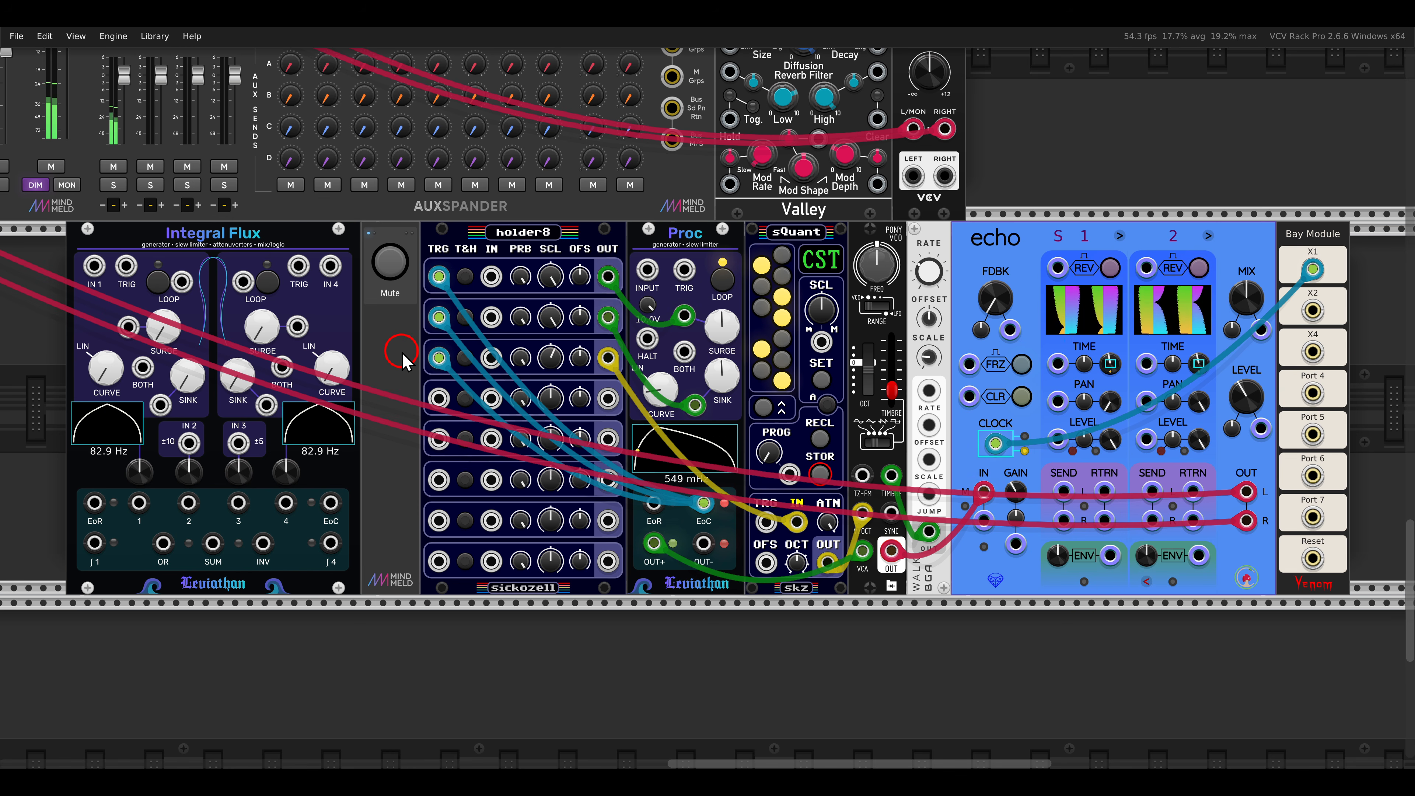
Step: Unmute the voice built from the Euclidean Sequencer, Octaves VCO, liquid filter and two Proc modules
scroll(401, 351, up, 10)
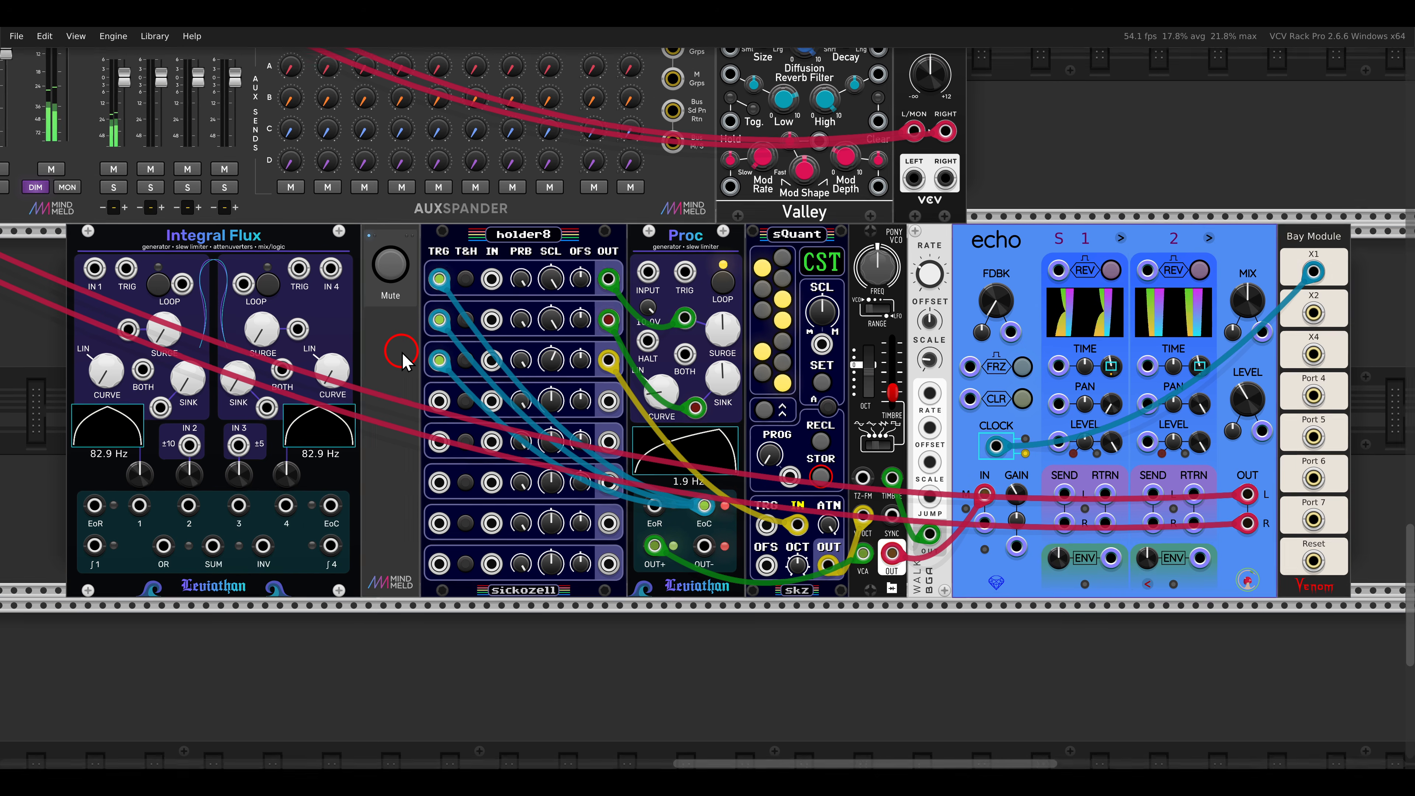
scroll(404, 361, up, 2)
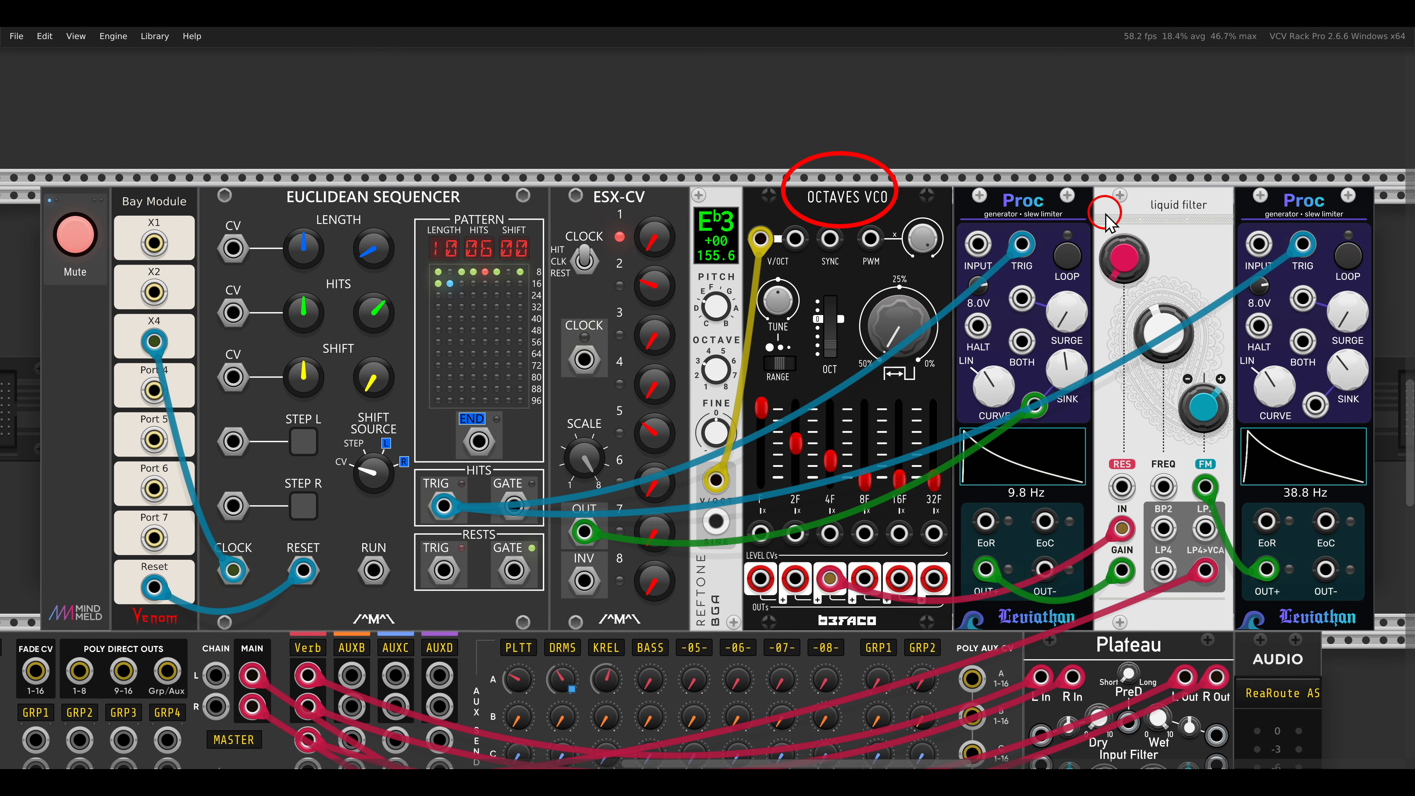
drag(1143, 174, 1147, 177)
mouse_move(1057, 219)
mouse_down()
mouse_move(980, 170)
mouse_move(1084, 230)
mouse_up()
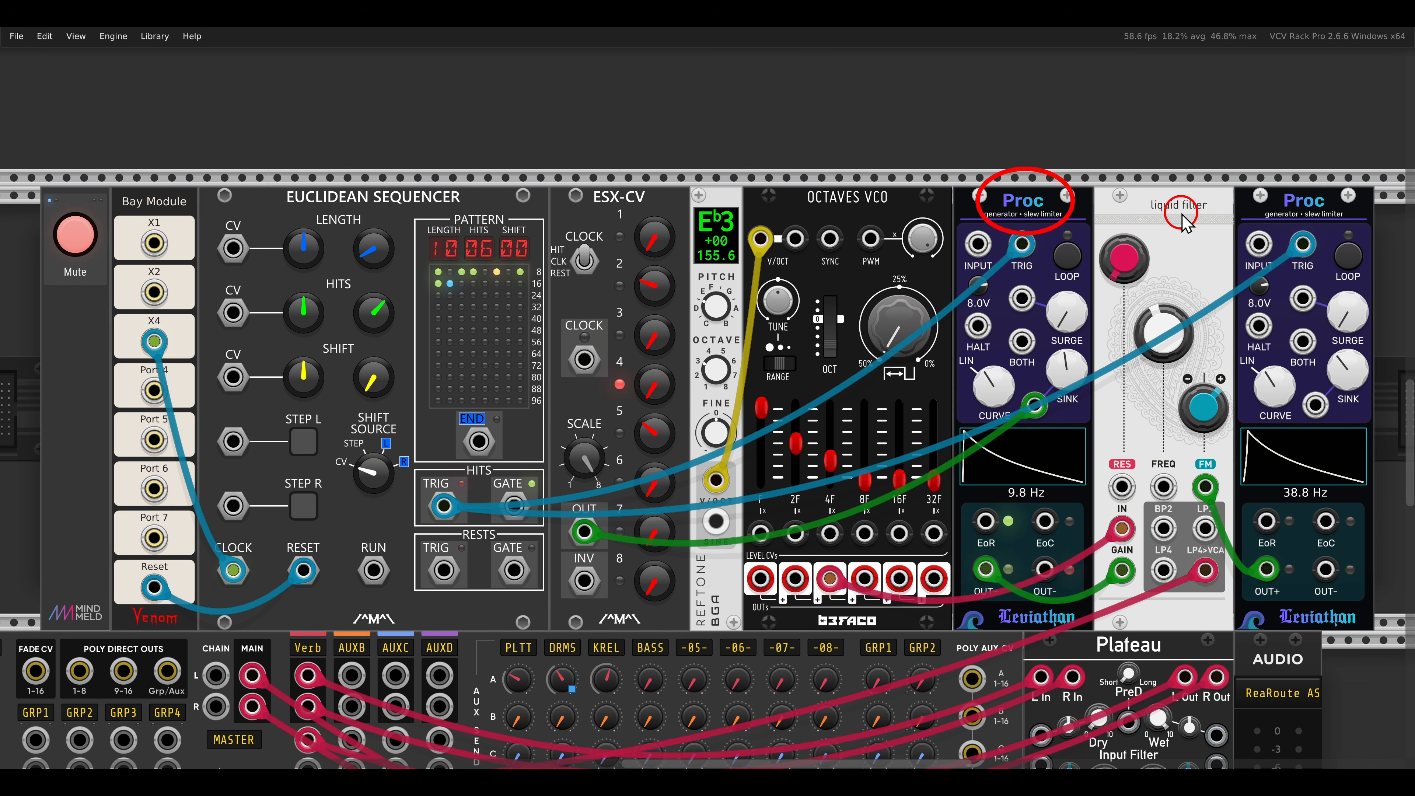
drag(1246, 187, 1356, 220)
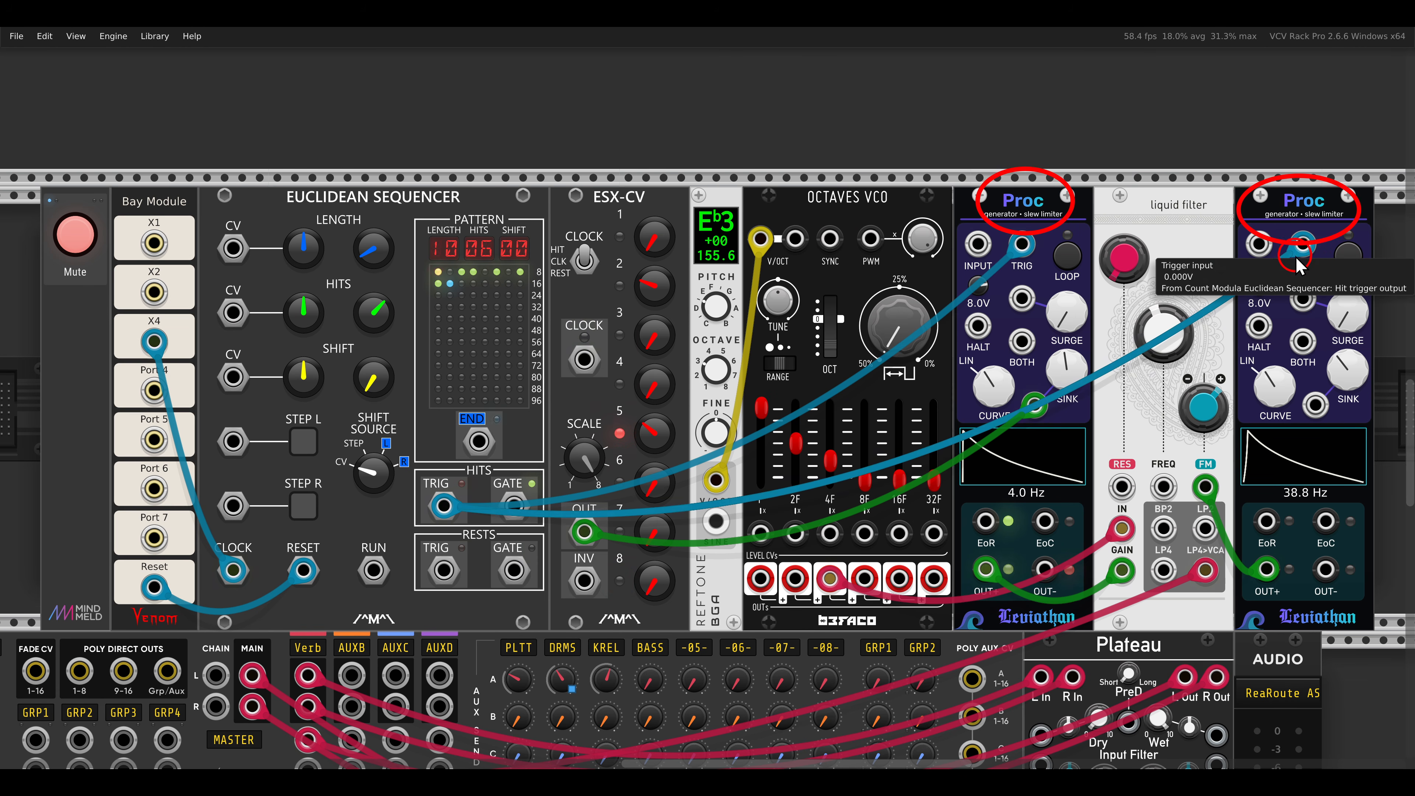
drag(83, 228, 99, 253)
click(97, 245)
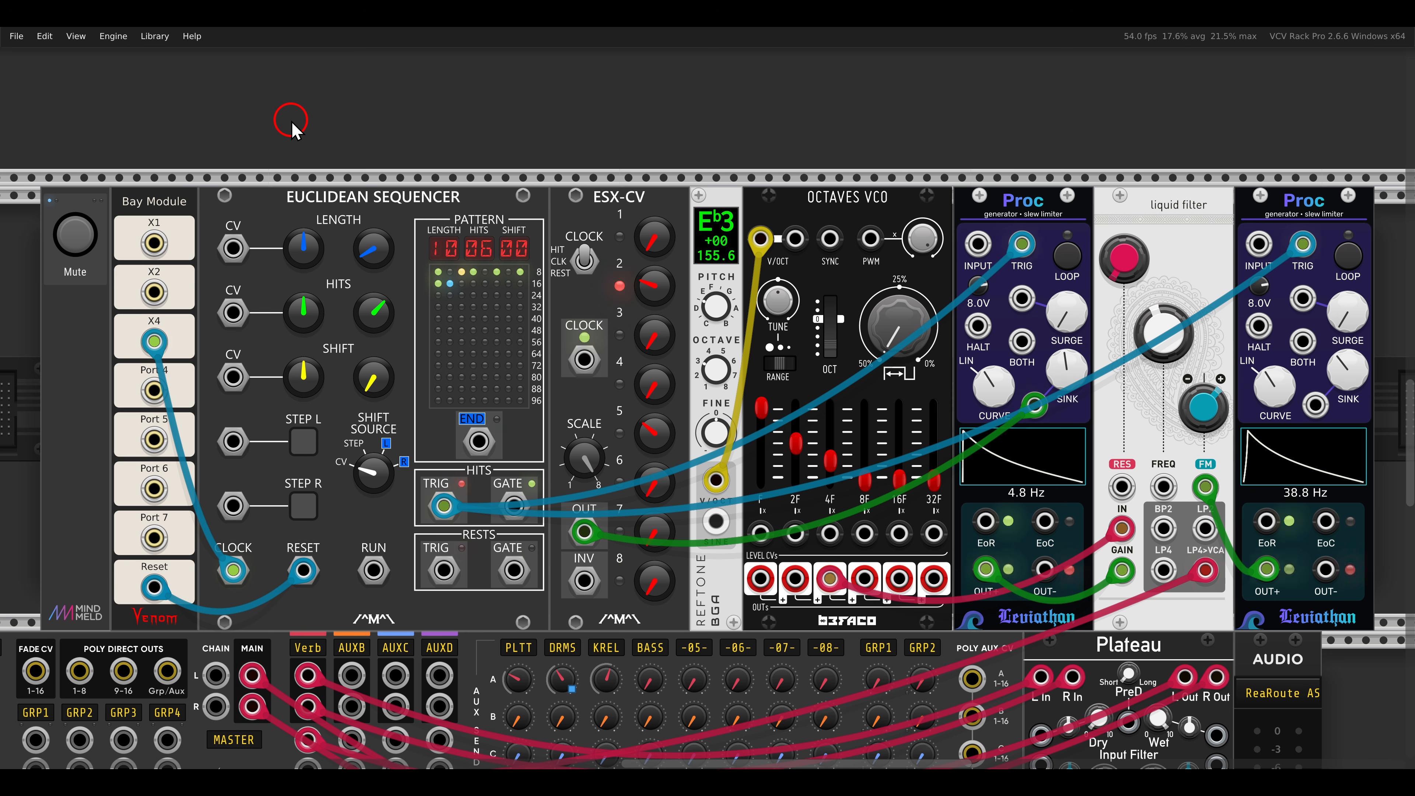
Step: Unmute the NØ!SE//ERR voice whose out 1 runs through the Scope
scroll(290, 122, down, 1)
scroll(291, 123, down, 5)
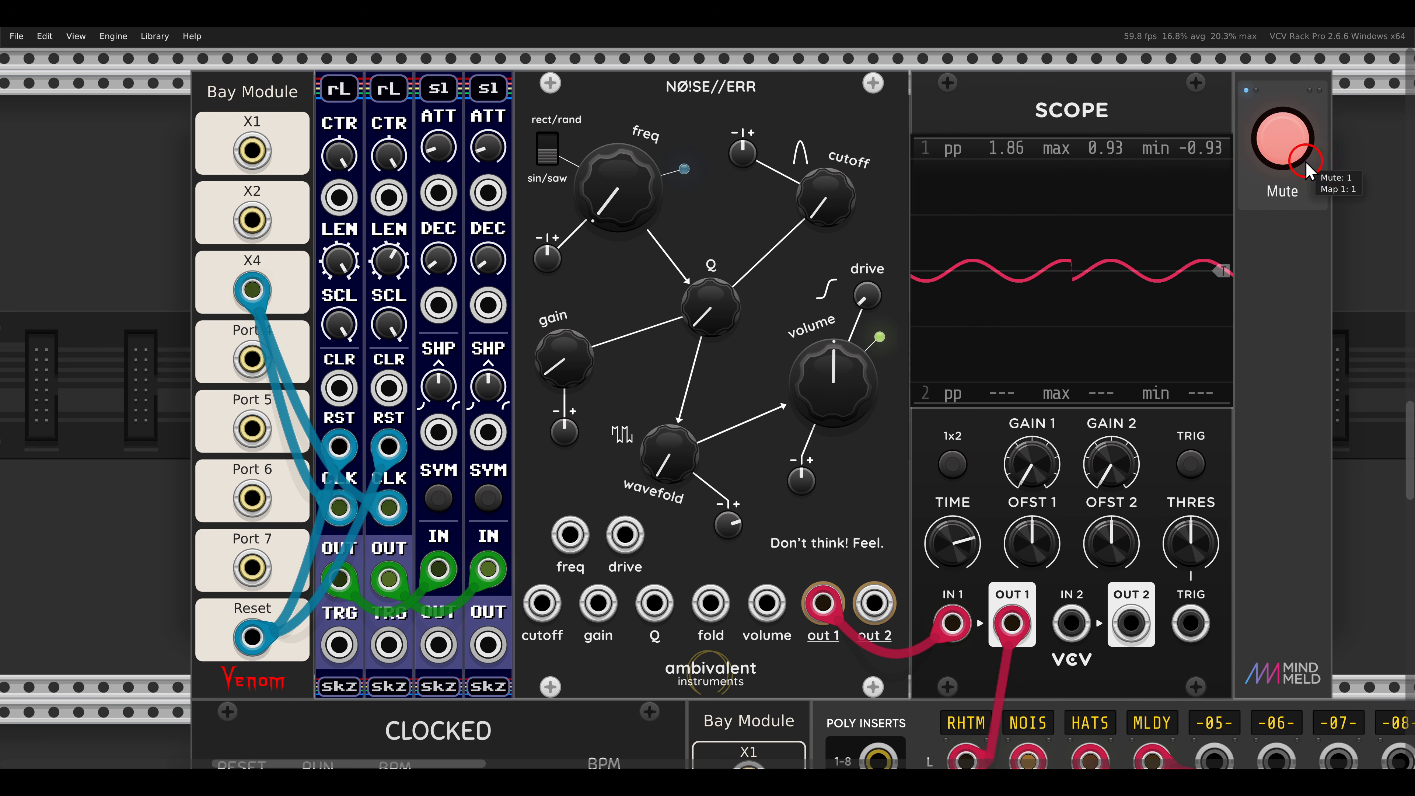
click(1291, 152)
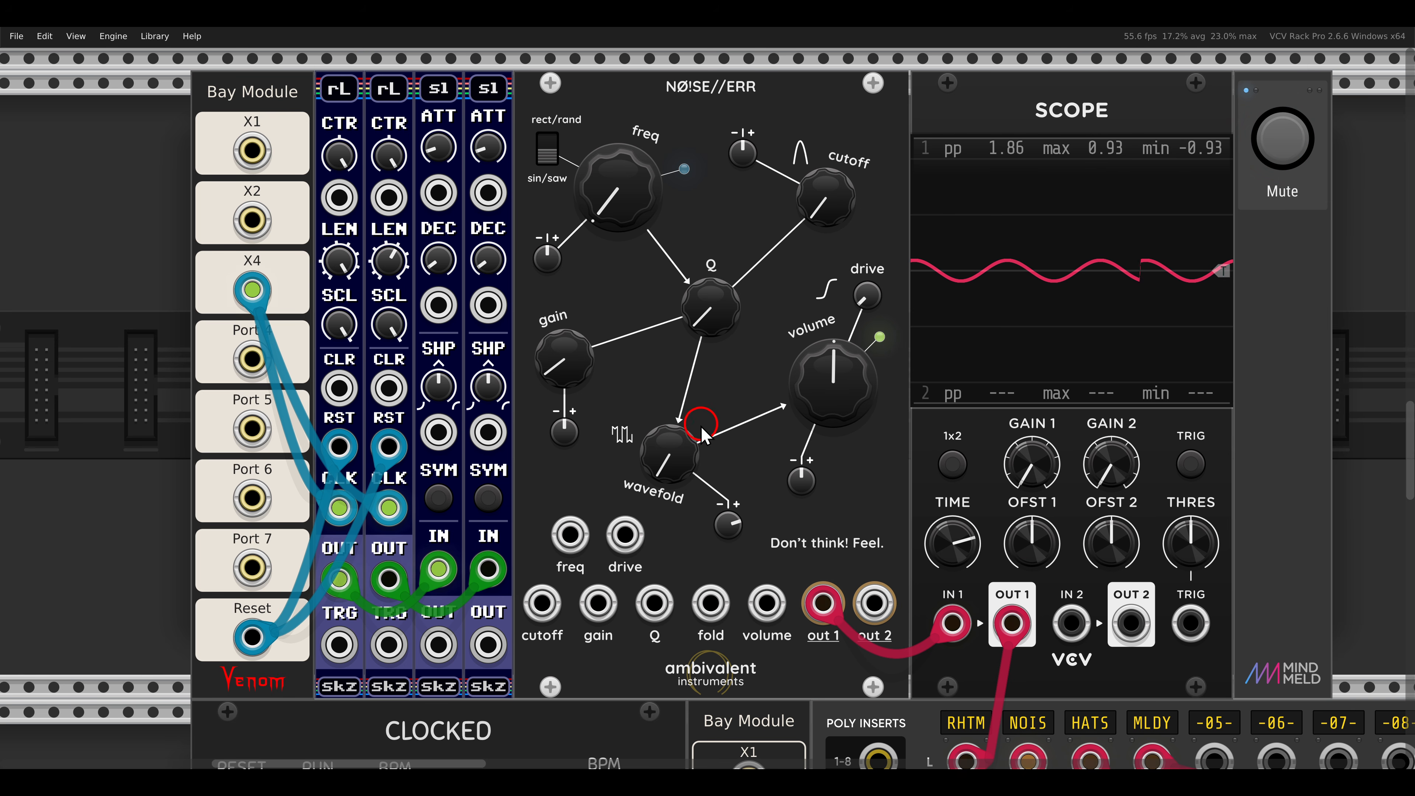
Step: Audition the wavefold and drive knobs, and patch the two sl module outputs to NØ!SE//ERR's fold and drive inputs
mouse_move(680, 466)
mouse_down()
mouse_move(655, 248)
mouse_move(687, 410)
mouse_move(671, 480)
mouse_up()
drag(439, 645, 695, 615)
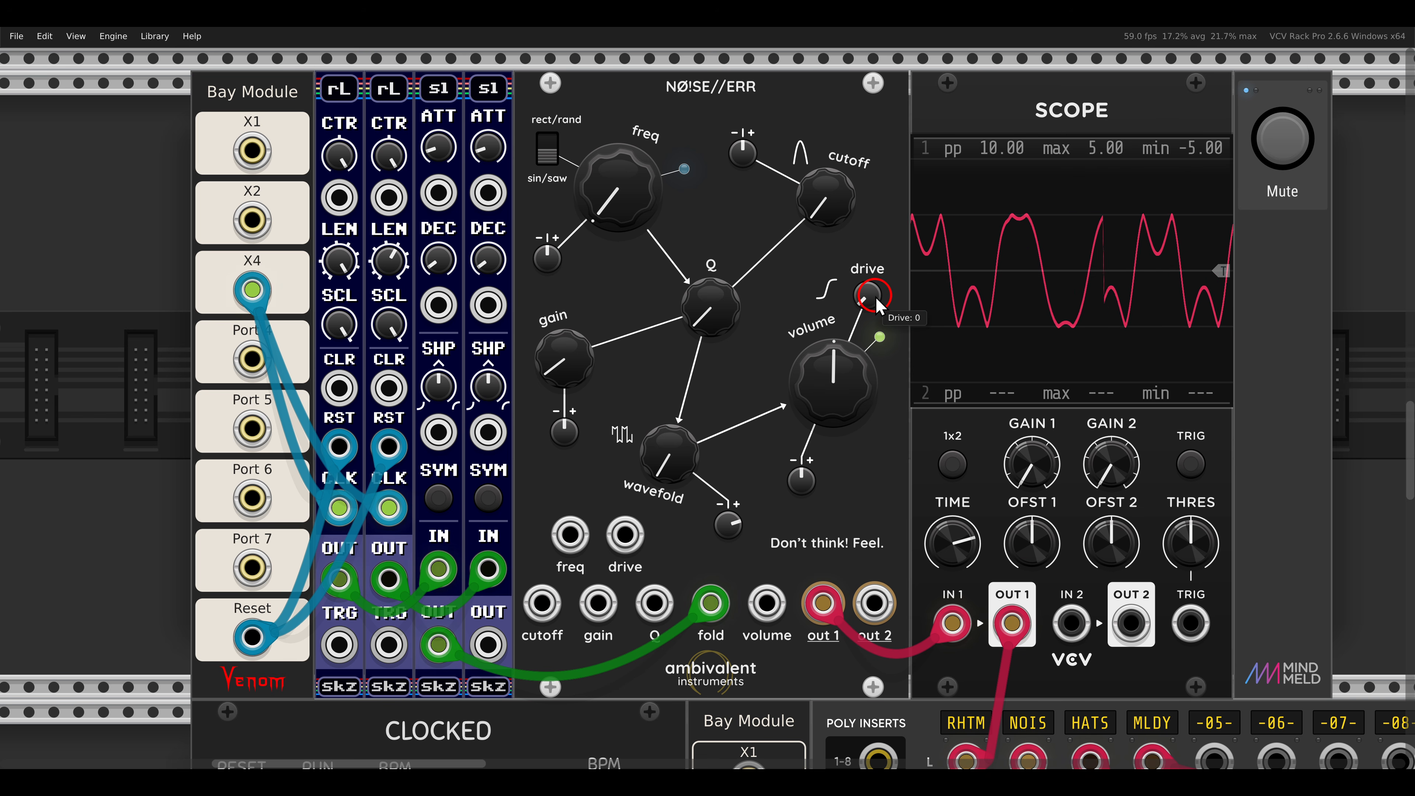
drag(868, 222, 881, 135)
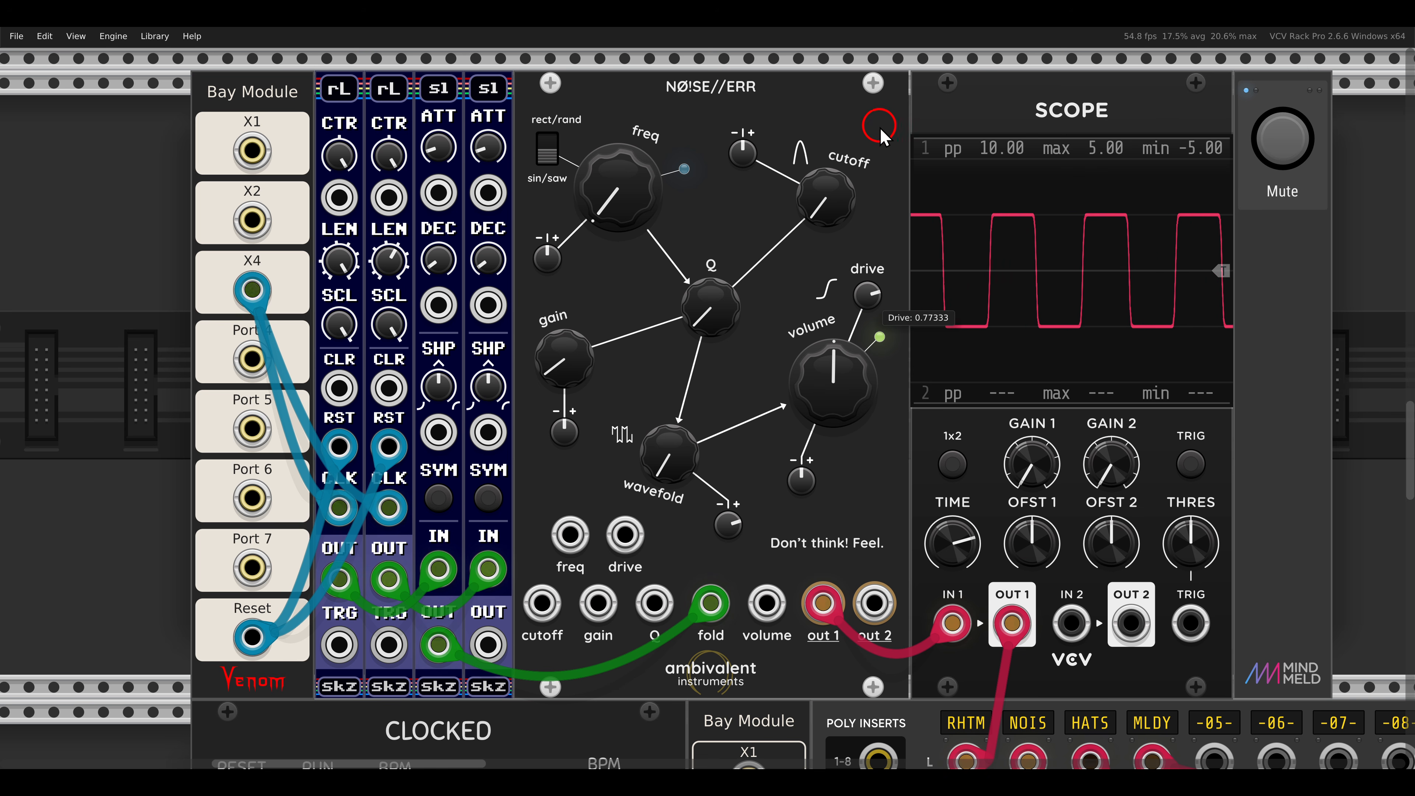
drag(880, 206, 879, 251)
drag(489, 646, 624, 536)
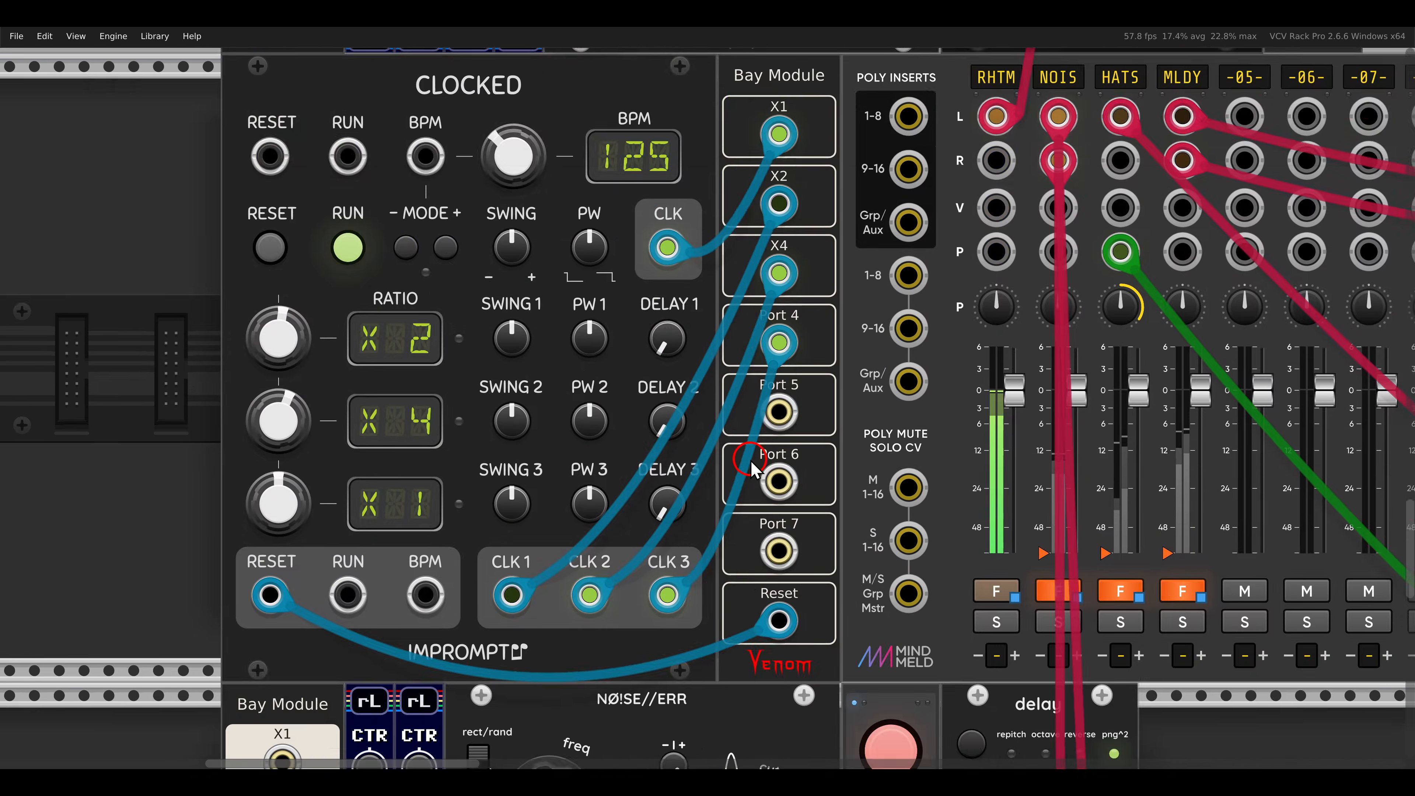
Step: Unmute the NØ!SE//ERR voice feeding the delay and audition its wavefold and filter cutoff knobs
scroll(736, 507, down, 10)
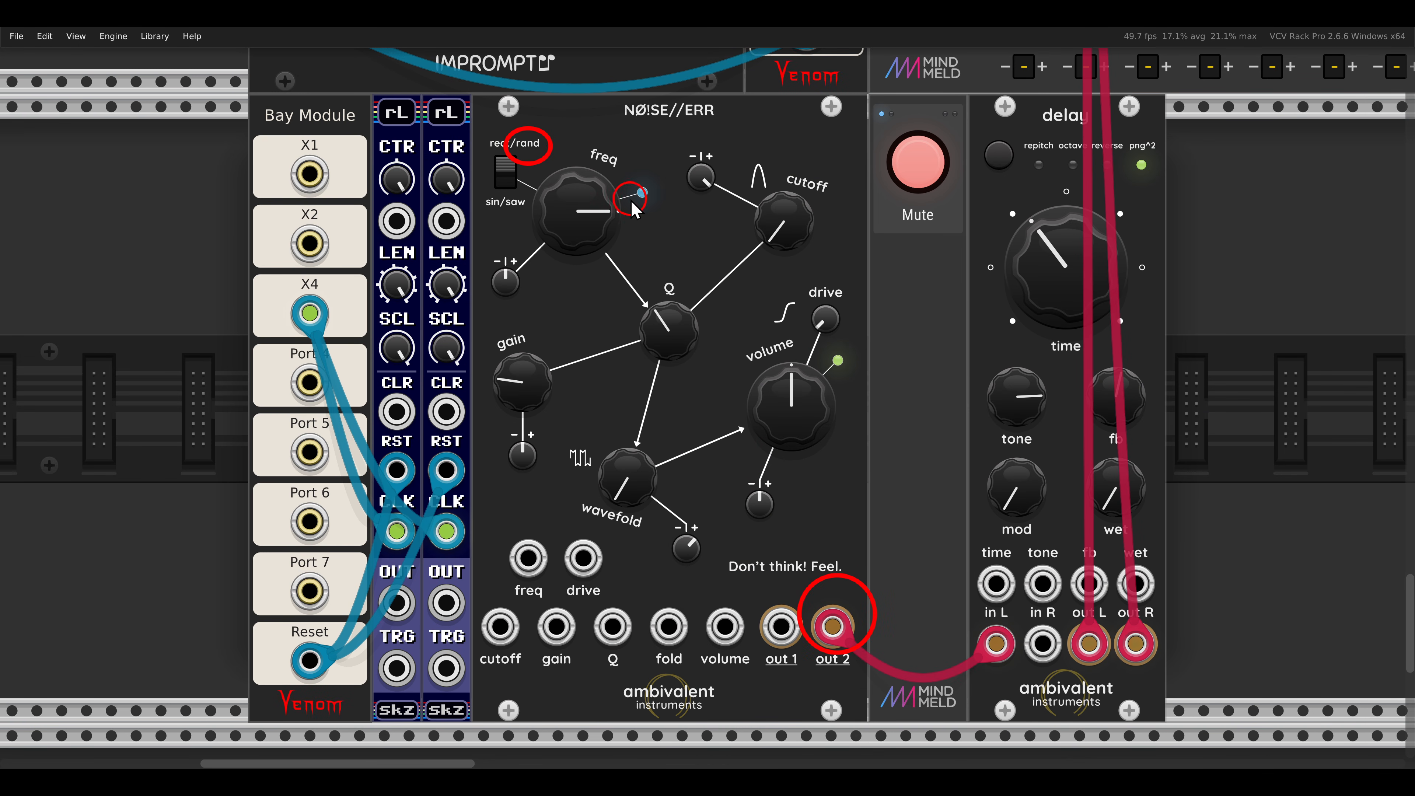
click(916, 167)
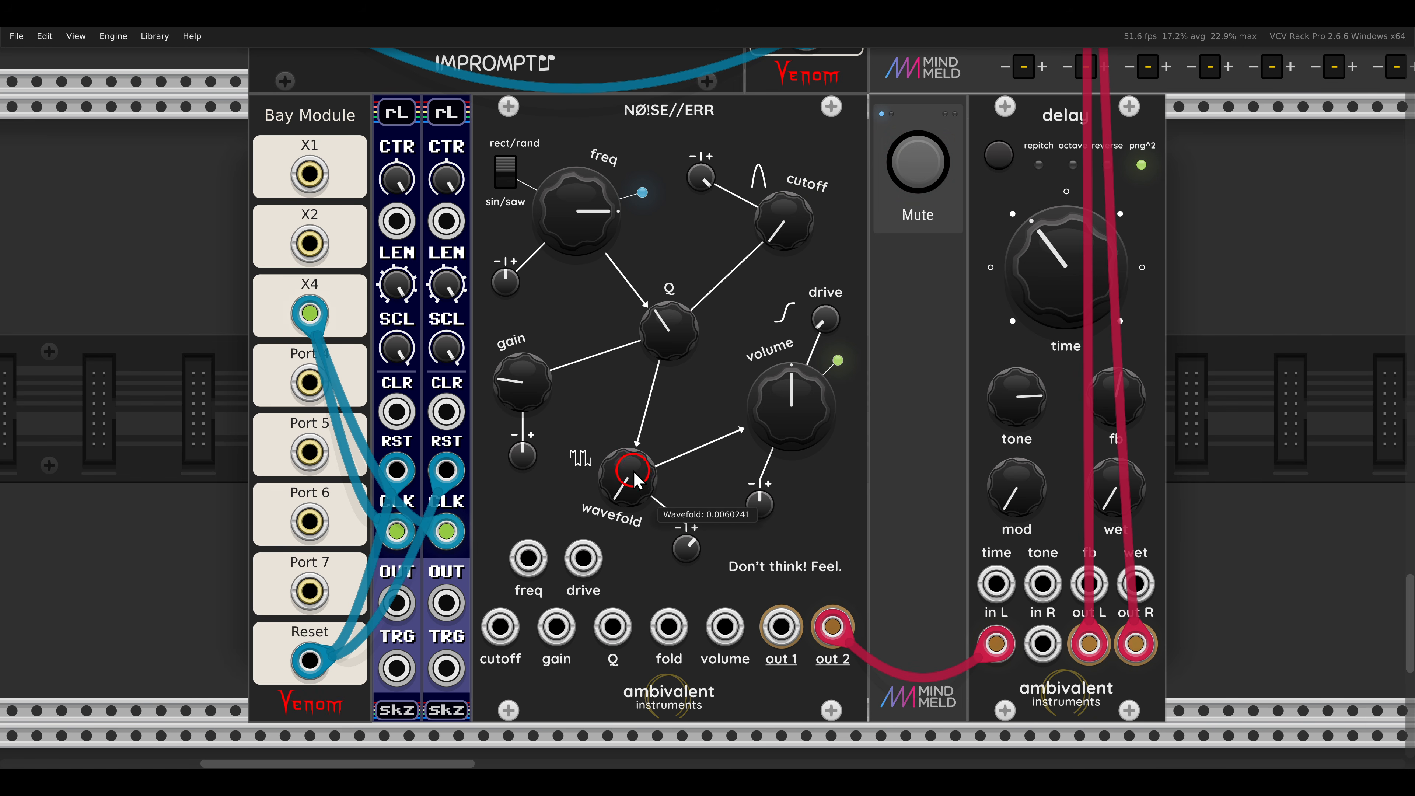
mouse_move(634, 478)
mouse_down()
mouse_move(626, 415)
mouse_move(639, 492)
mouse_up()
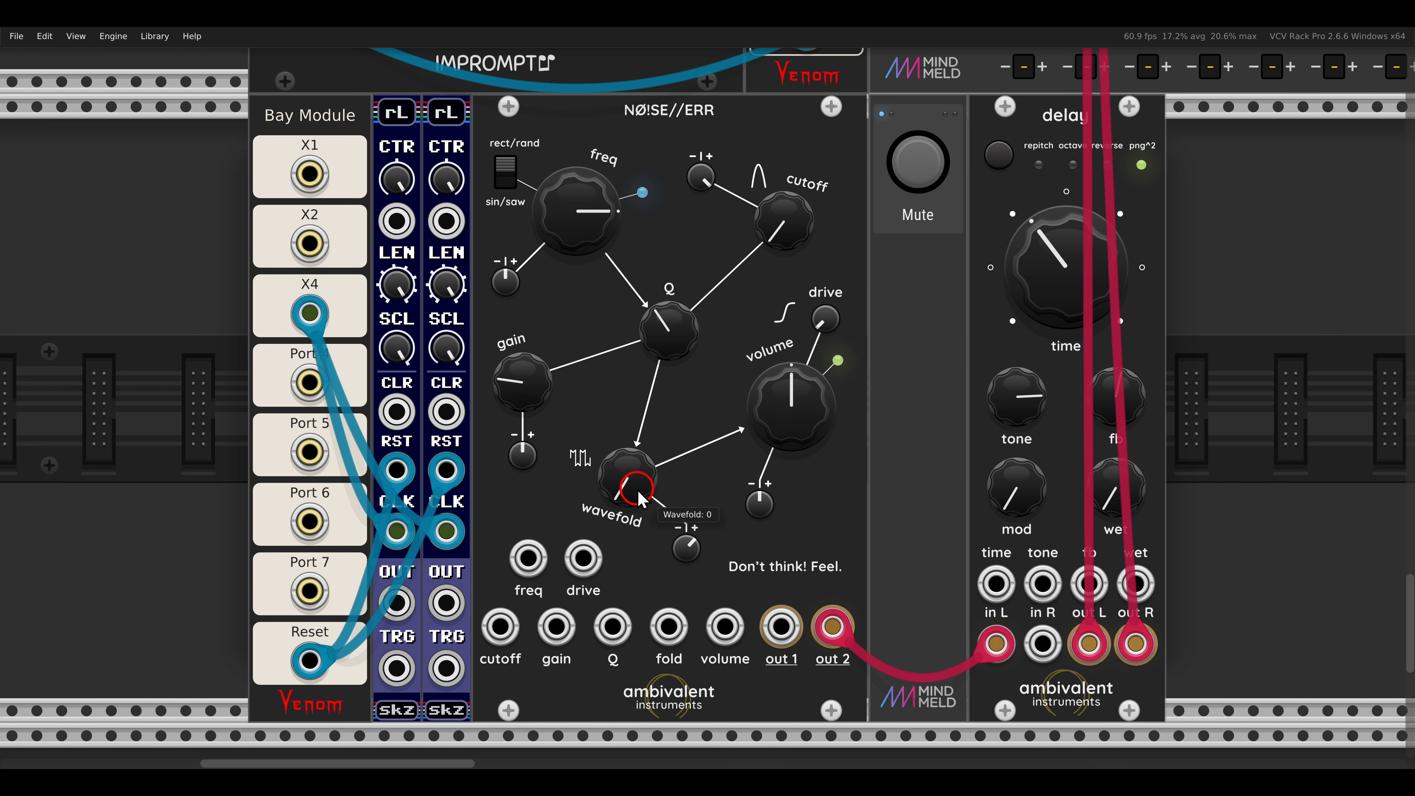
mouse_move(772, 240)
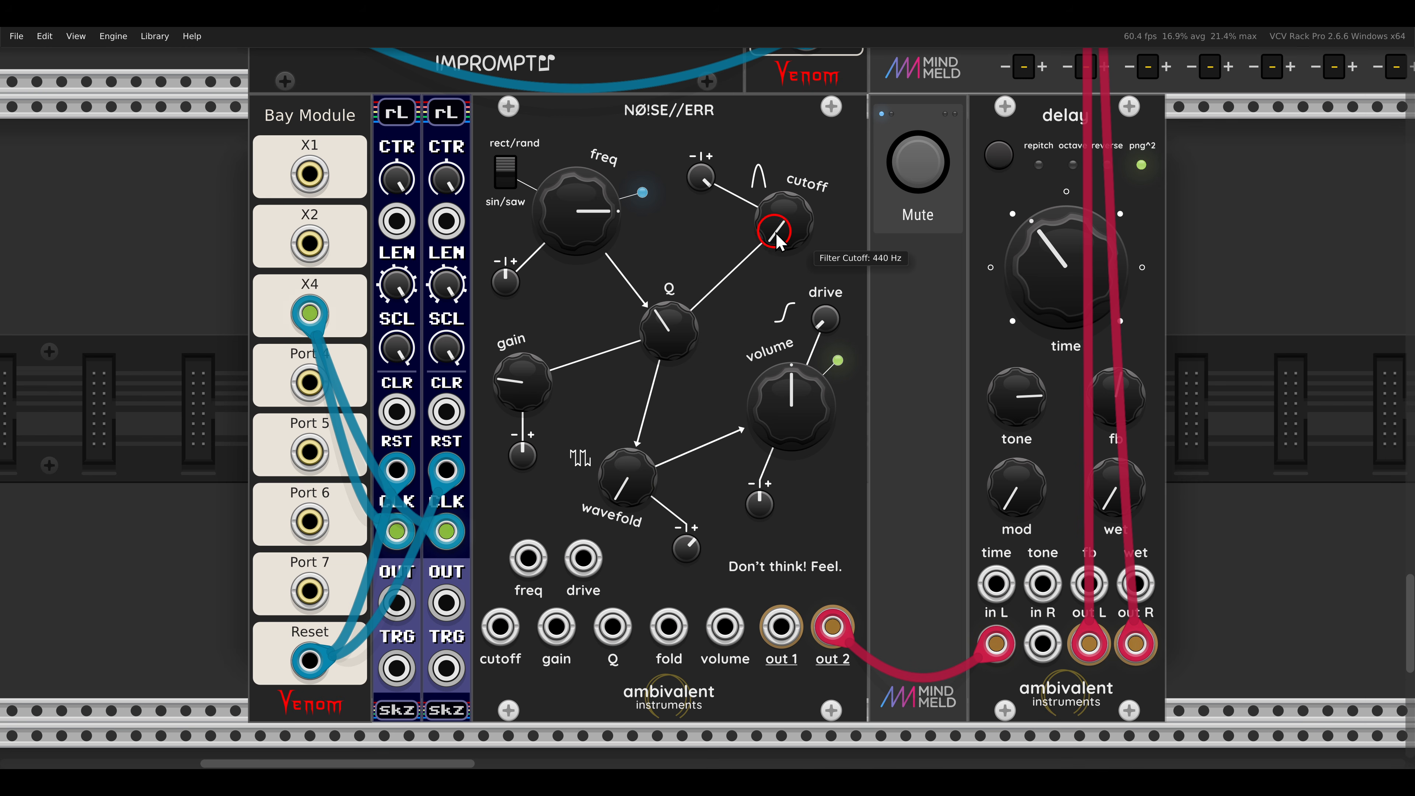
mouse_move(780, 241)
mouse_down()
mouse_move(774, 217)
mouse_move(787, 237)
mouse_up()
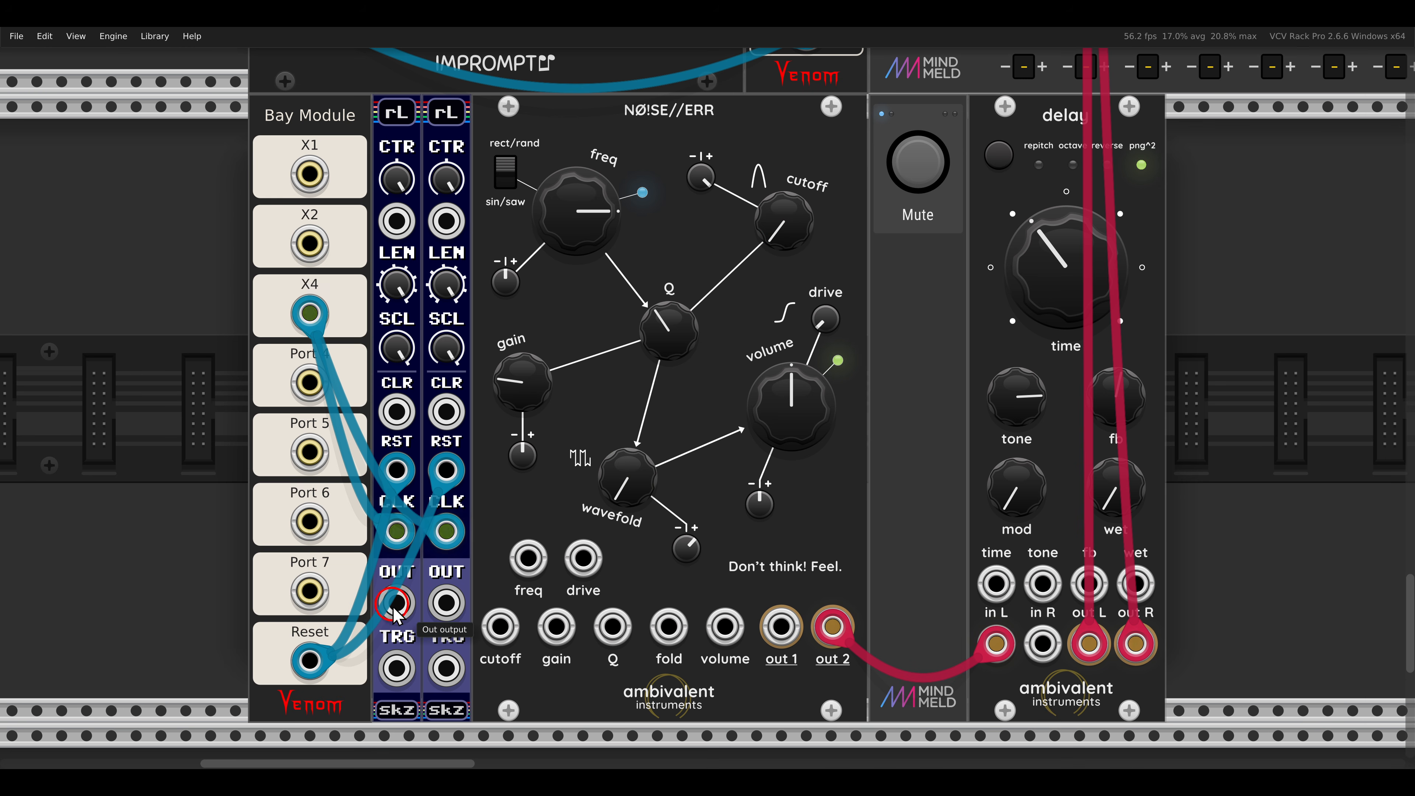
Step: Patch the two rL outputs to NØ!SE//ERR's cutoff and fold inputs, and raise the delay's wet level
drag(397, 602, 500, 626)
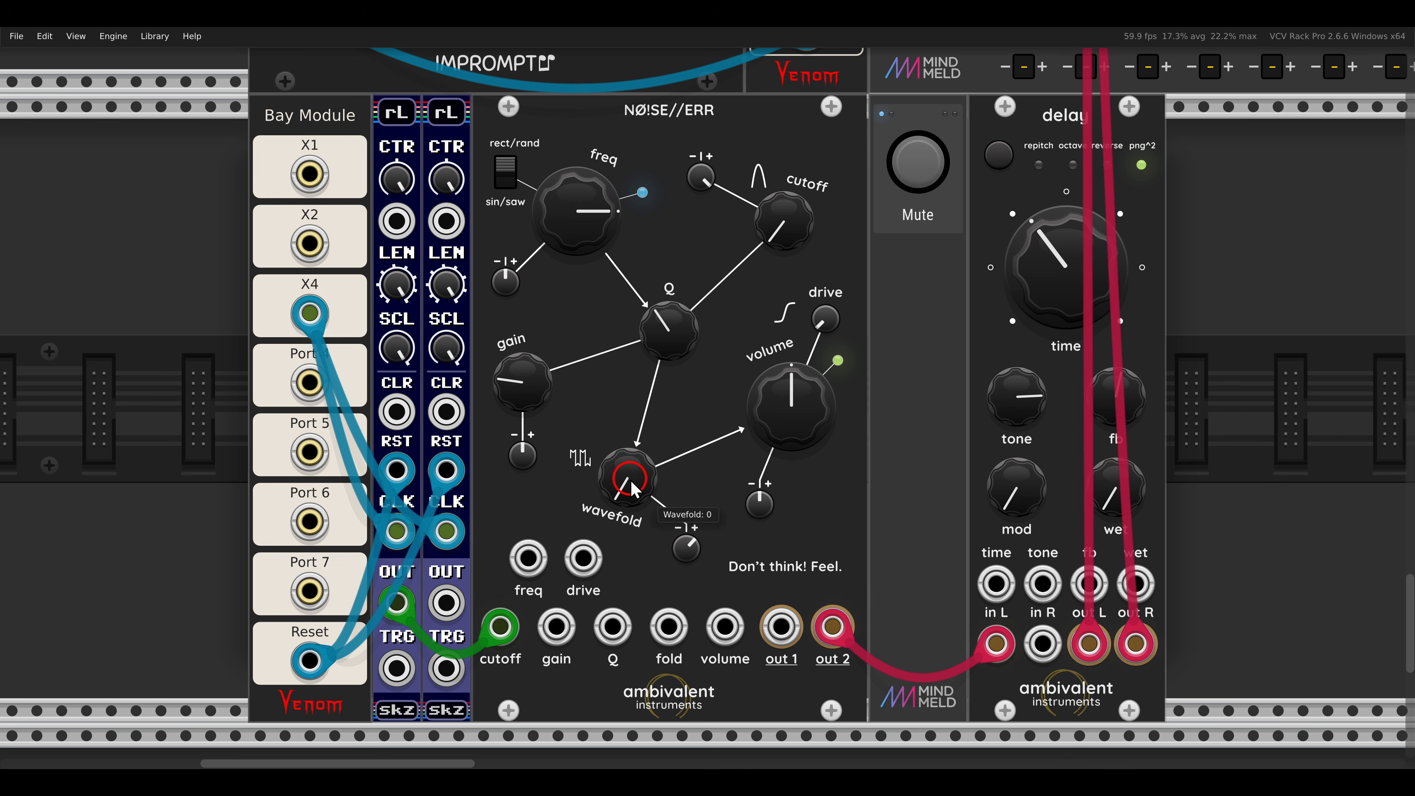
mouse_move(635, 493)
mouse_down()
mouse_move(619, 393)
mouse_move(636, 501)
mouse_up()
drag(446, 603, 668, 626)
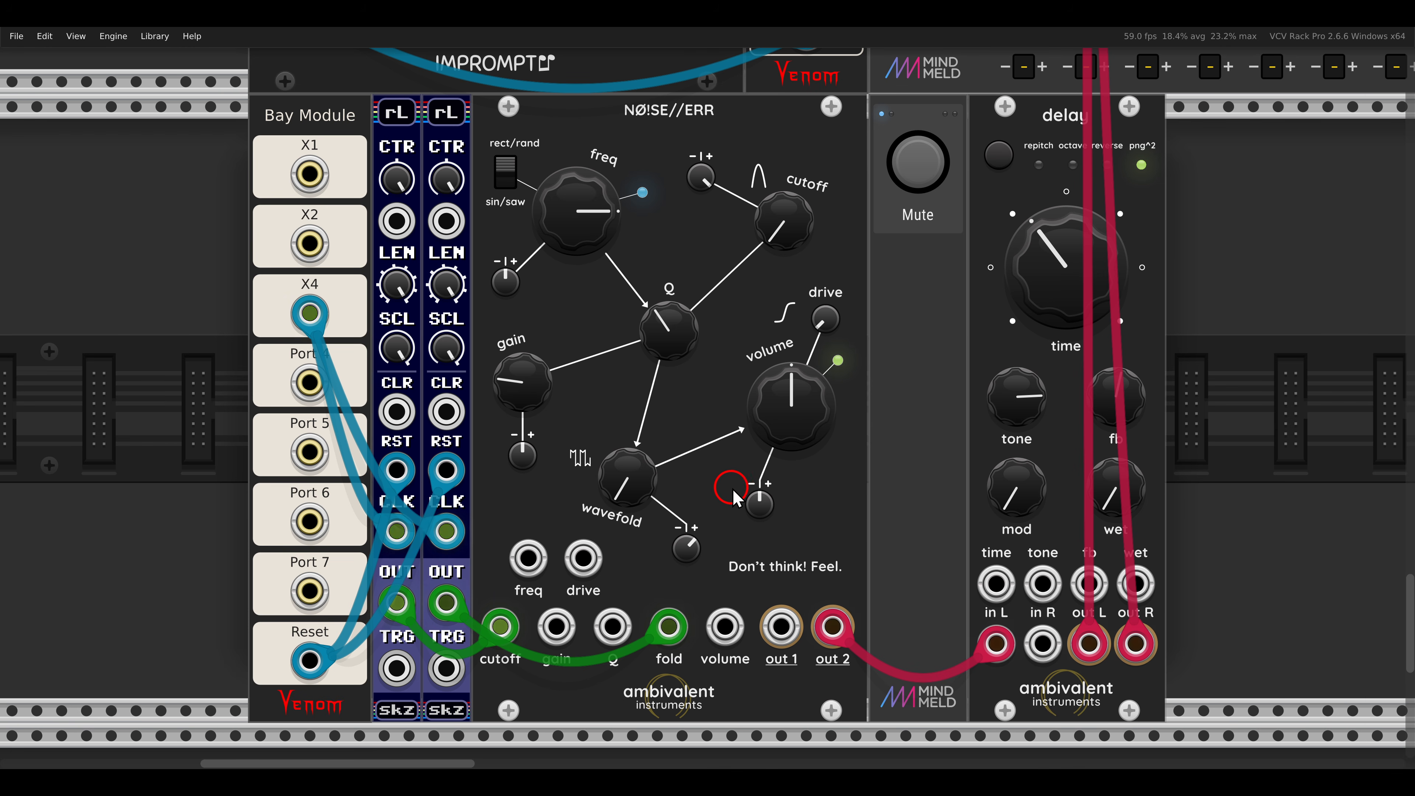
drag(1109, 470, 1109, 392)
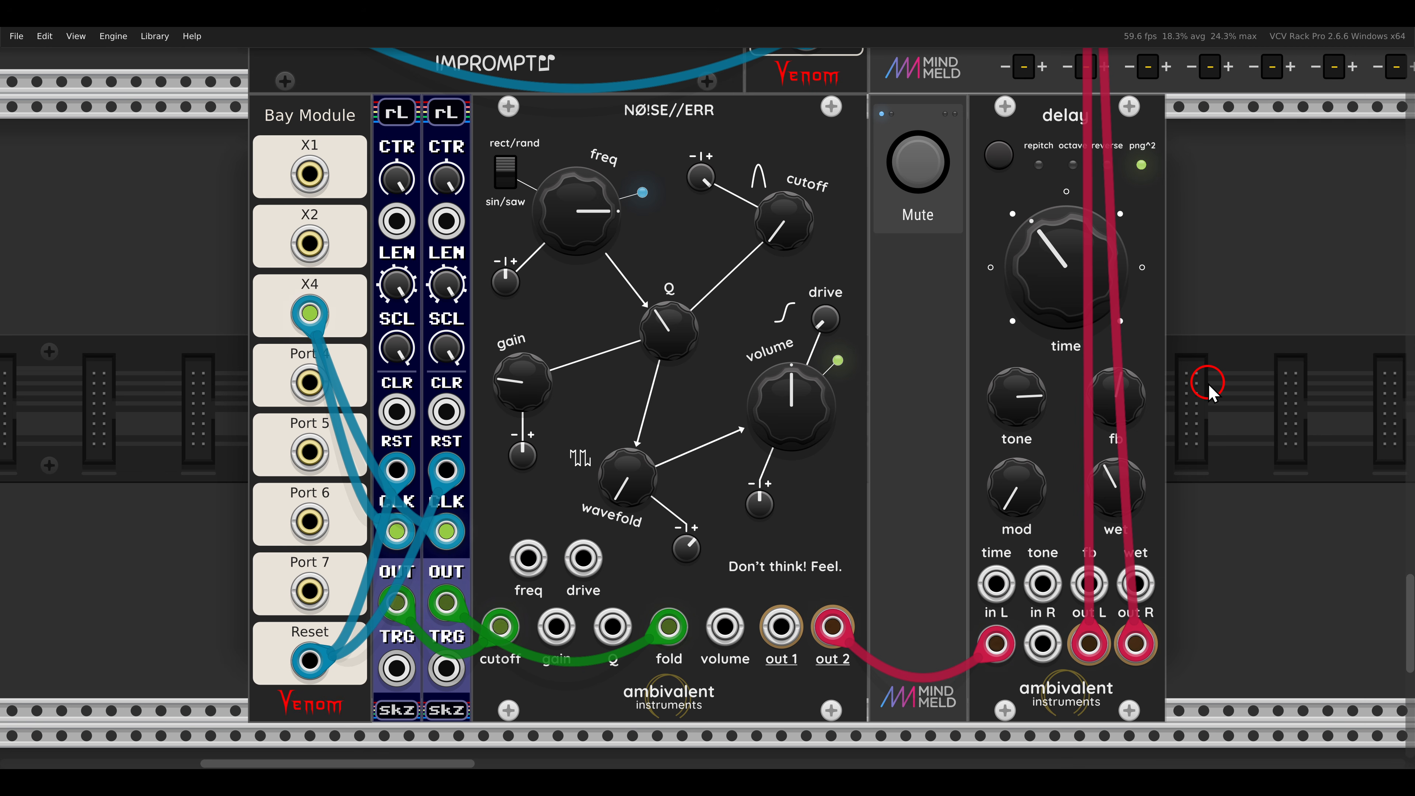
Step: Unmute the voice built from holder8, the self-patched NØ!SE//ERR and the Tangents filter
scroll(1209, 390, right, 15)
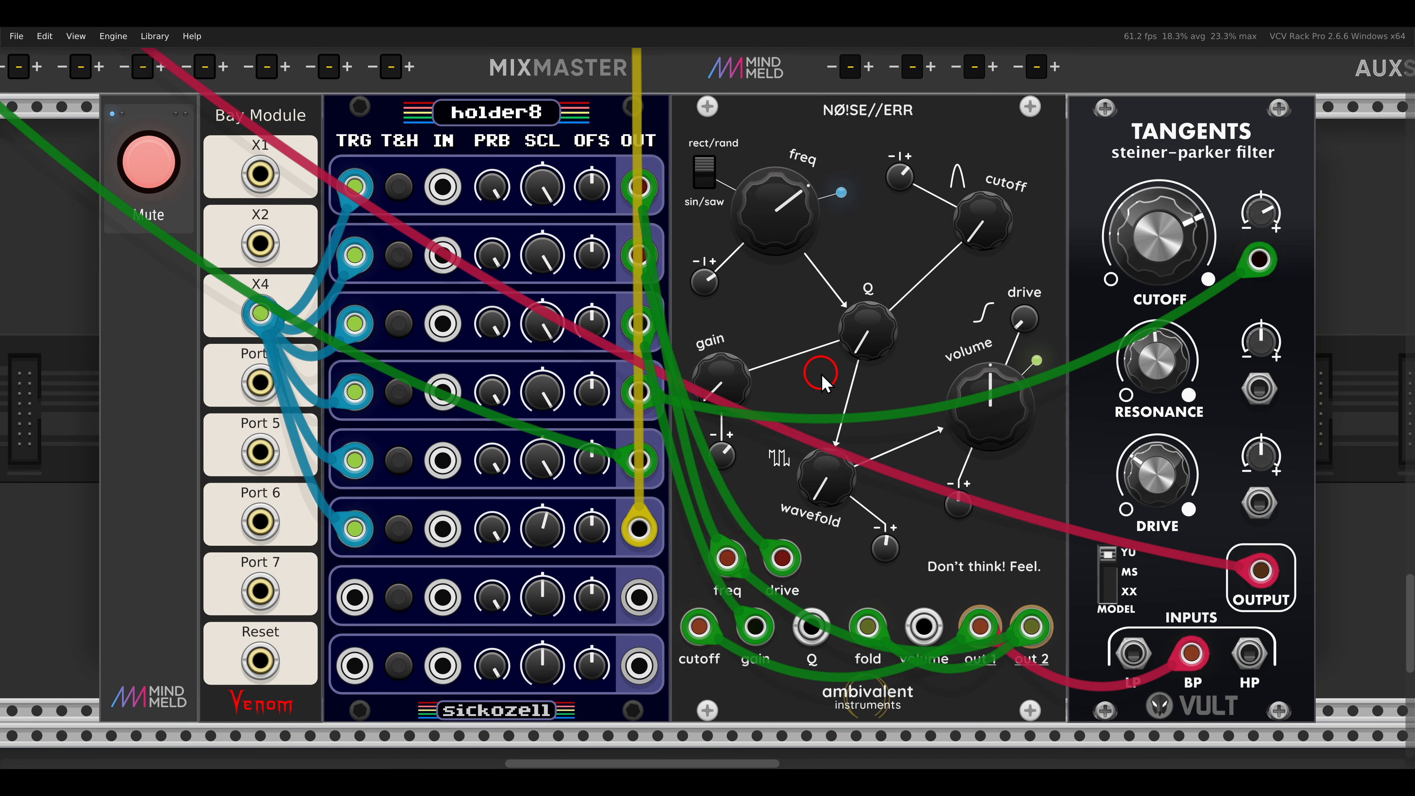
mouse_move(704, 151)
mouse_down()
mouse_move(746, 146)
mouse_move(748, 165)
mouse_up()
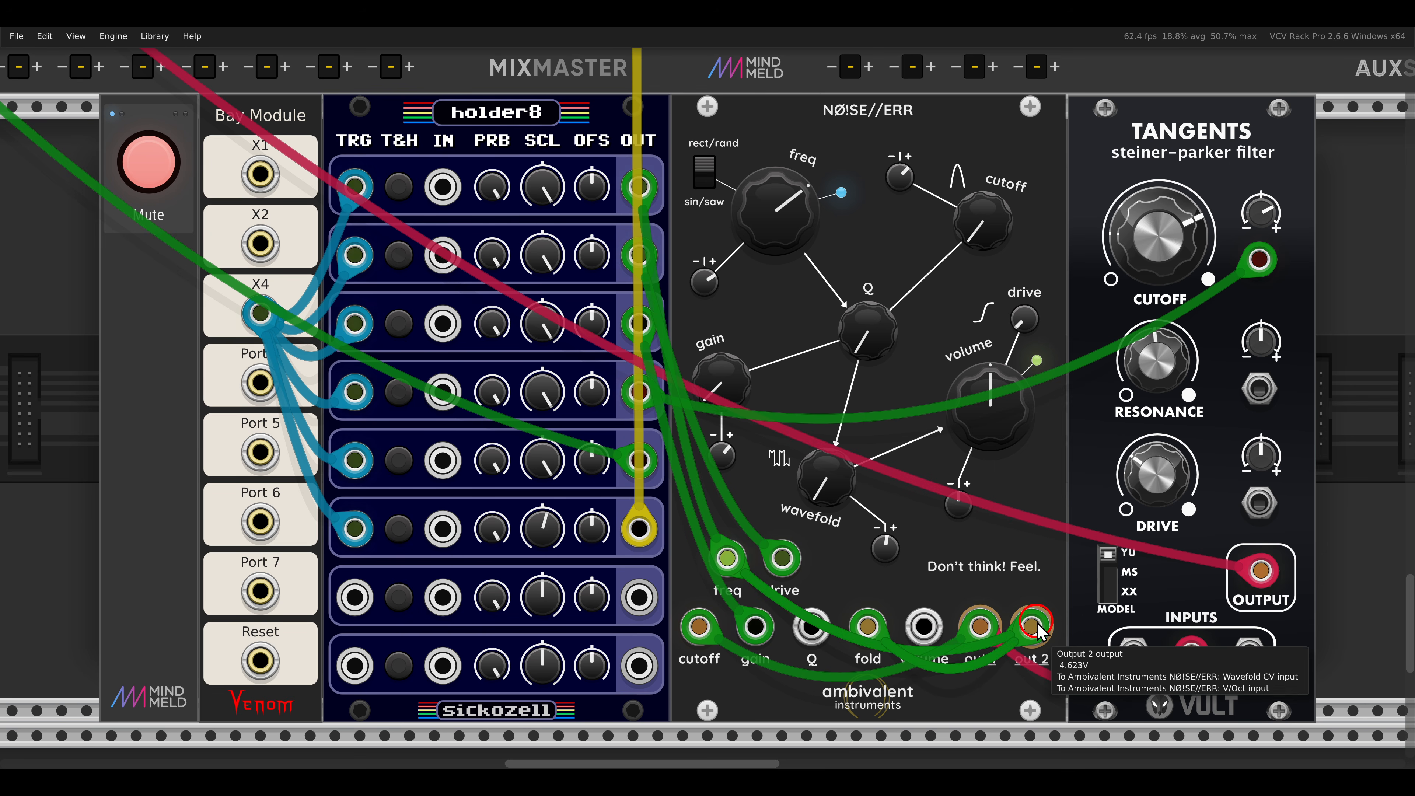
drag(831, 610, 836, 605)
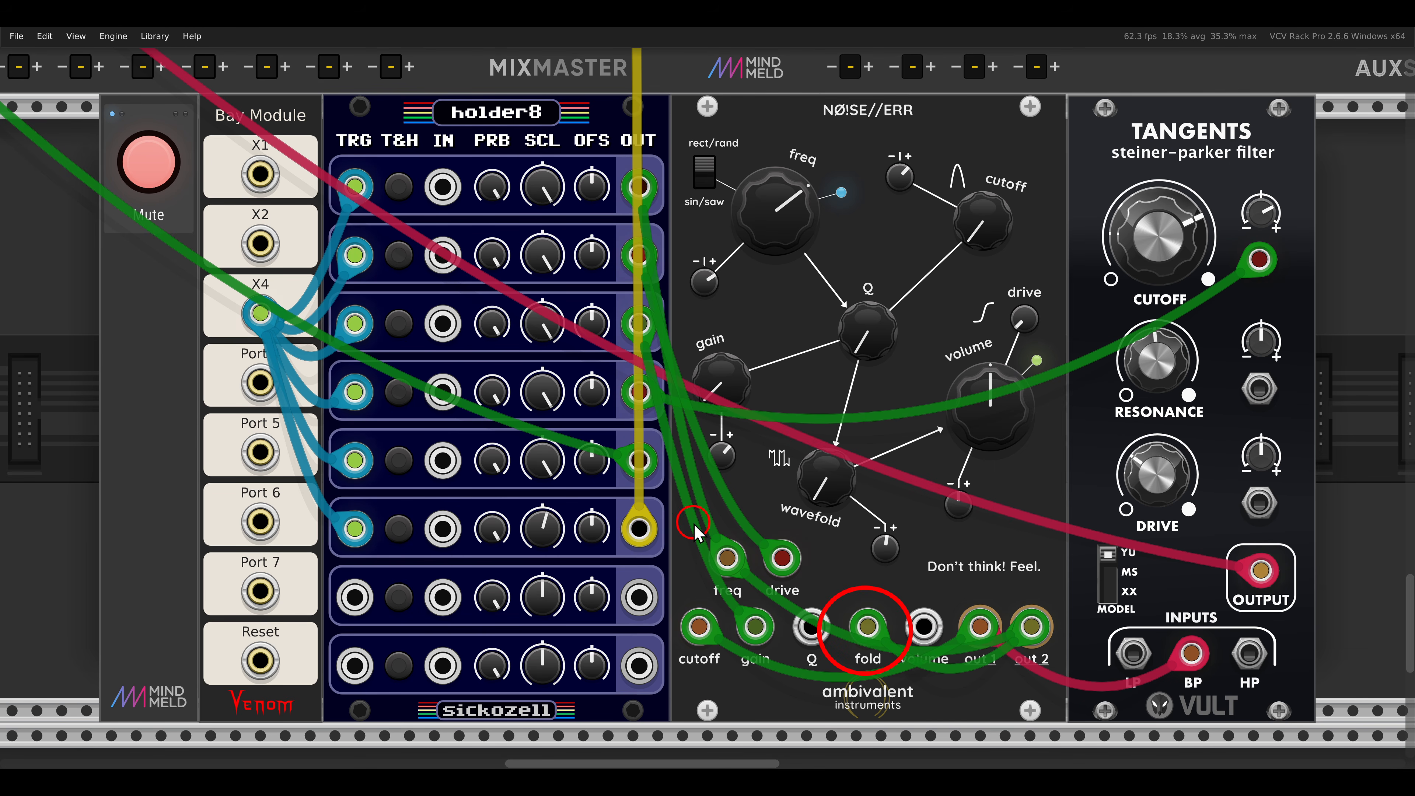
drag(758, 535, 764, 544)
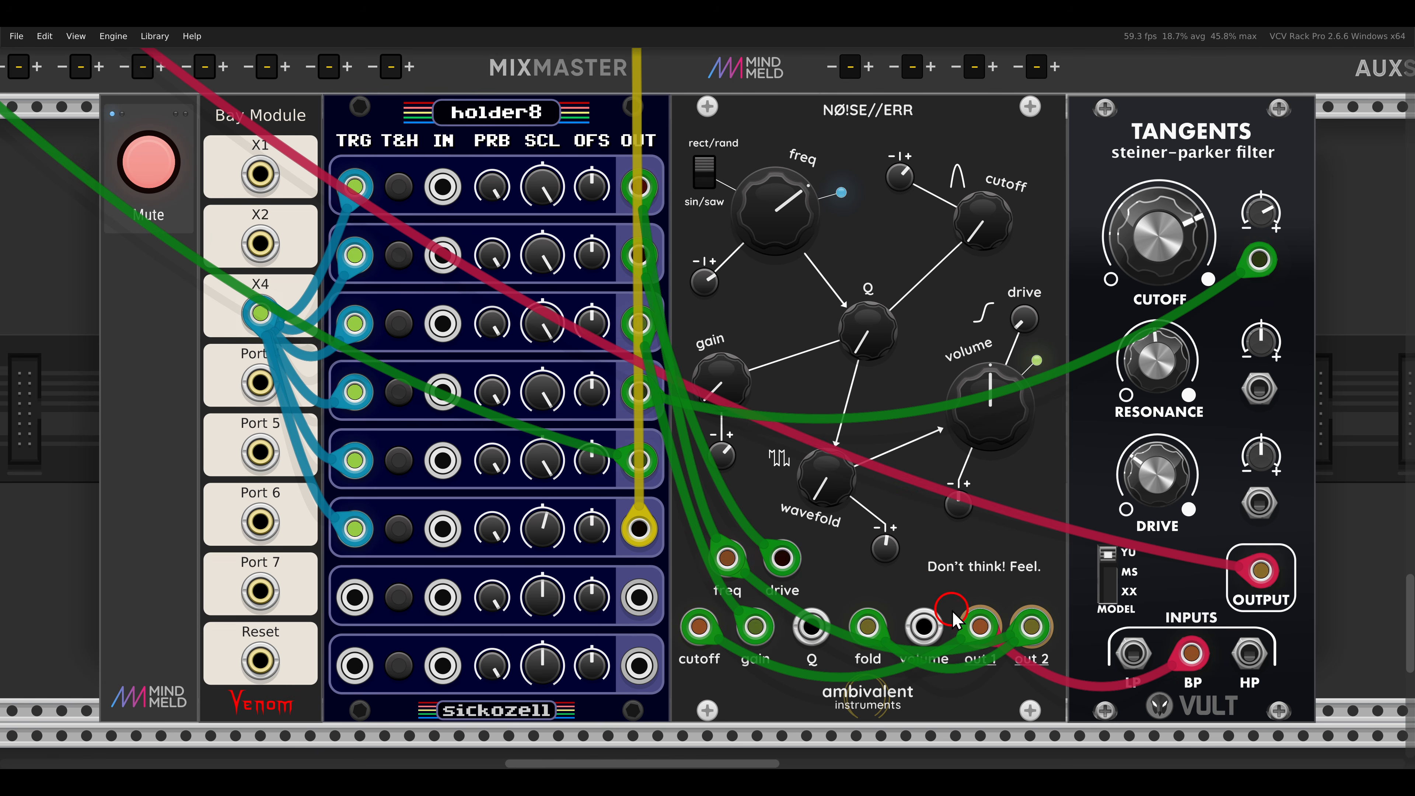
drag(704, 609, 707, 633)
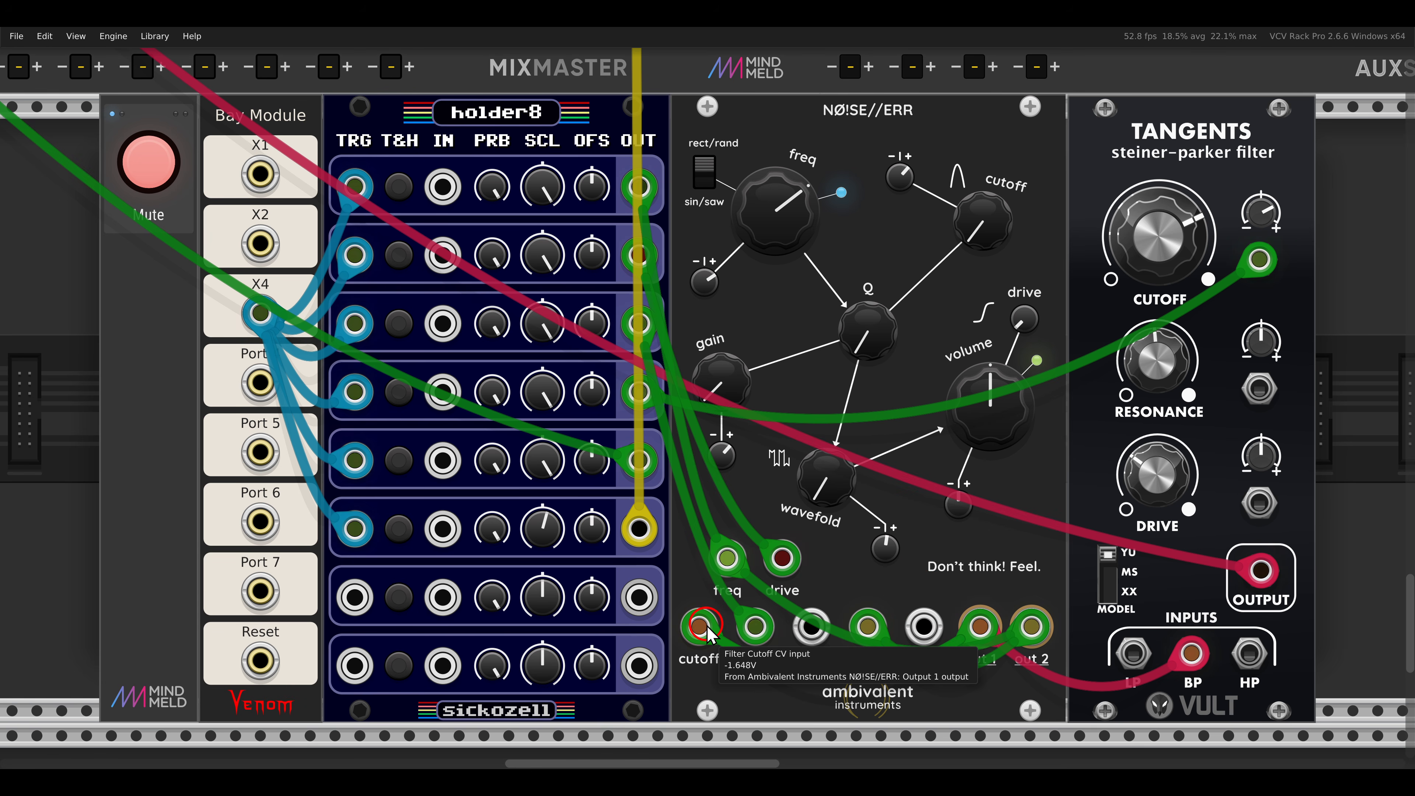
click(726, 370)
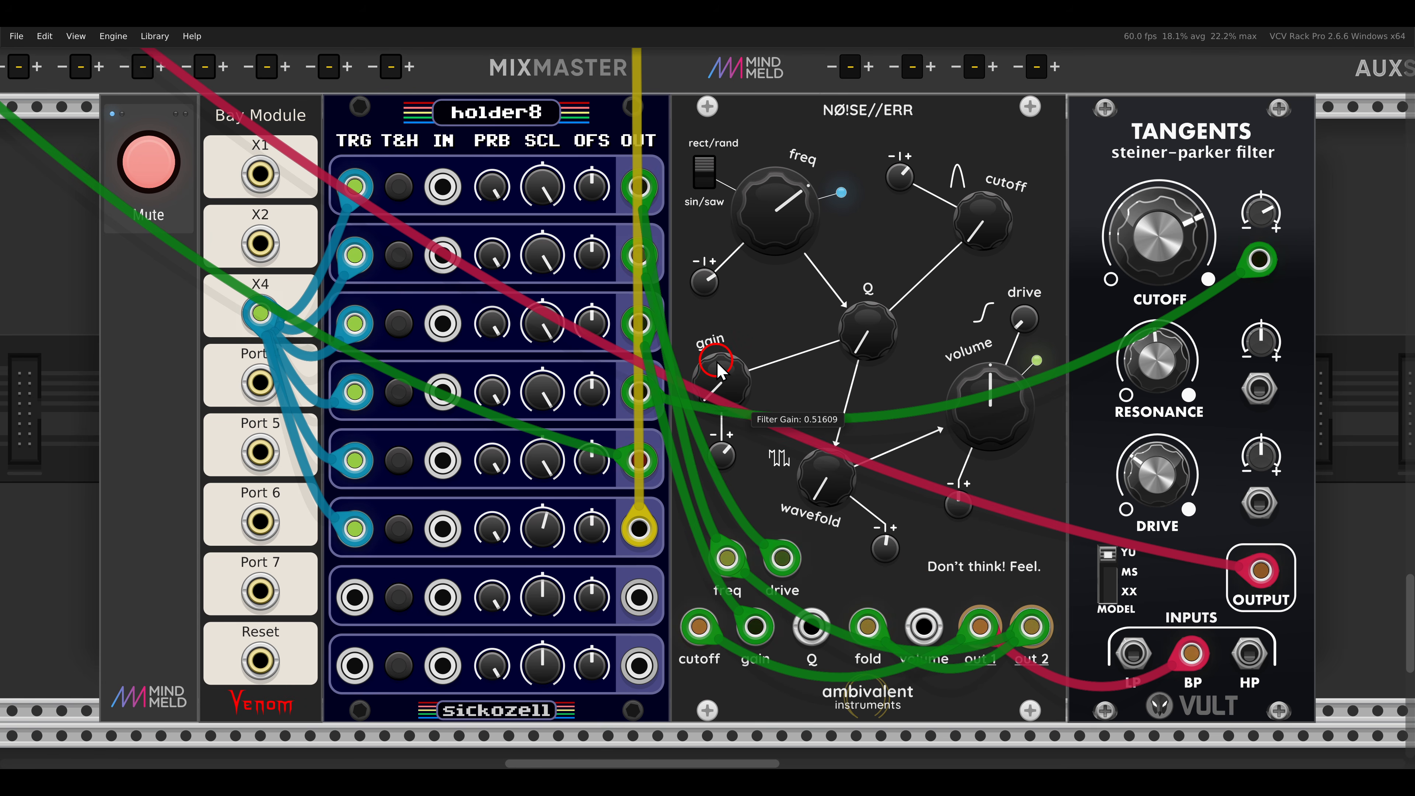
click(148, 162)
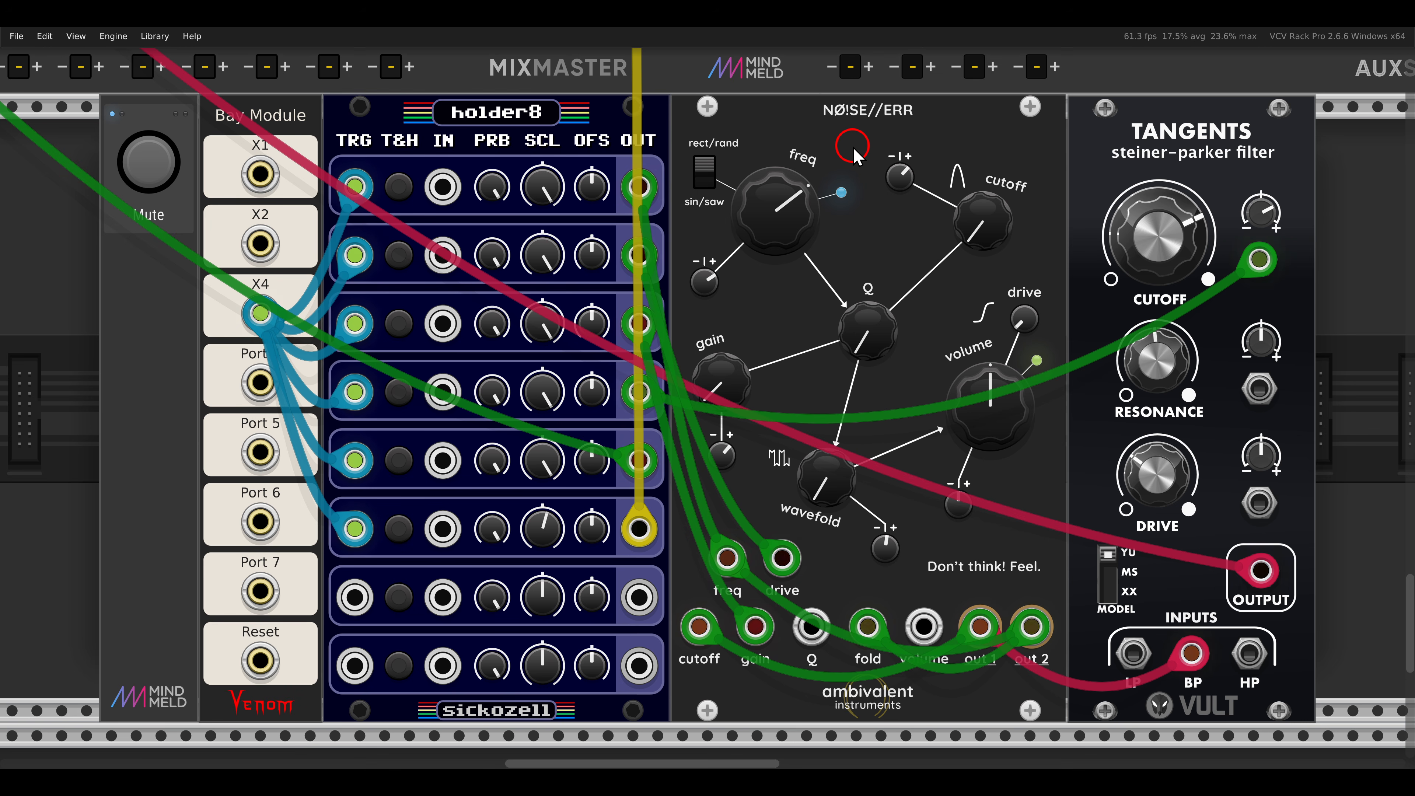
Step: Unmute the voice built from sQuant, Quad LFO, NØ!SE//ERR and echo
scroll(853, 153, up, 4)
scroll(856, 155, up, 20)
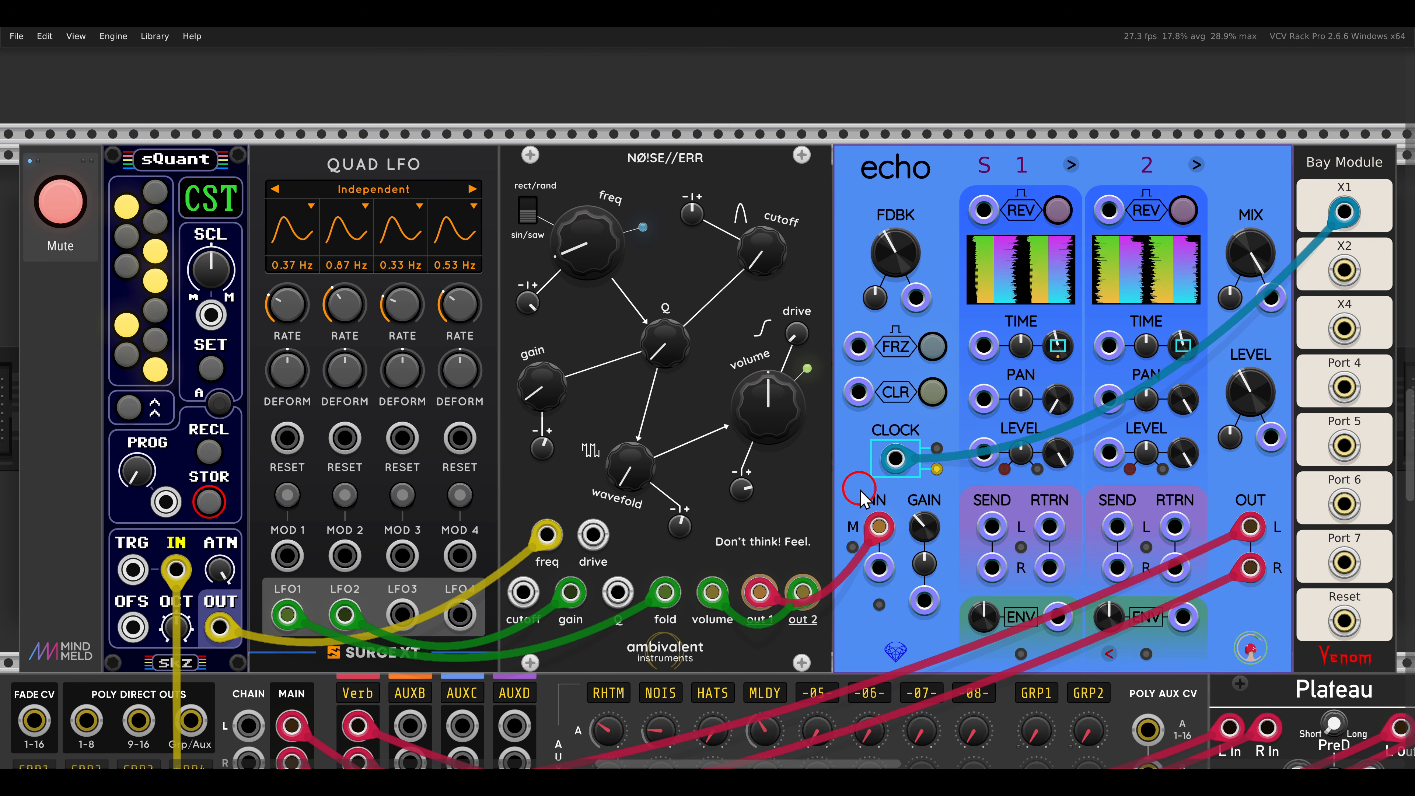
mouse_move(817, 633)
mouse_down()
mouse_move(741, 662)
mouse_move(691, 628)
mouse_up()
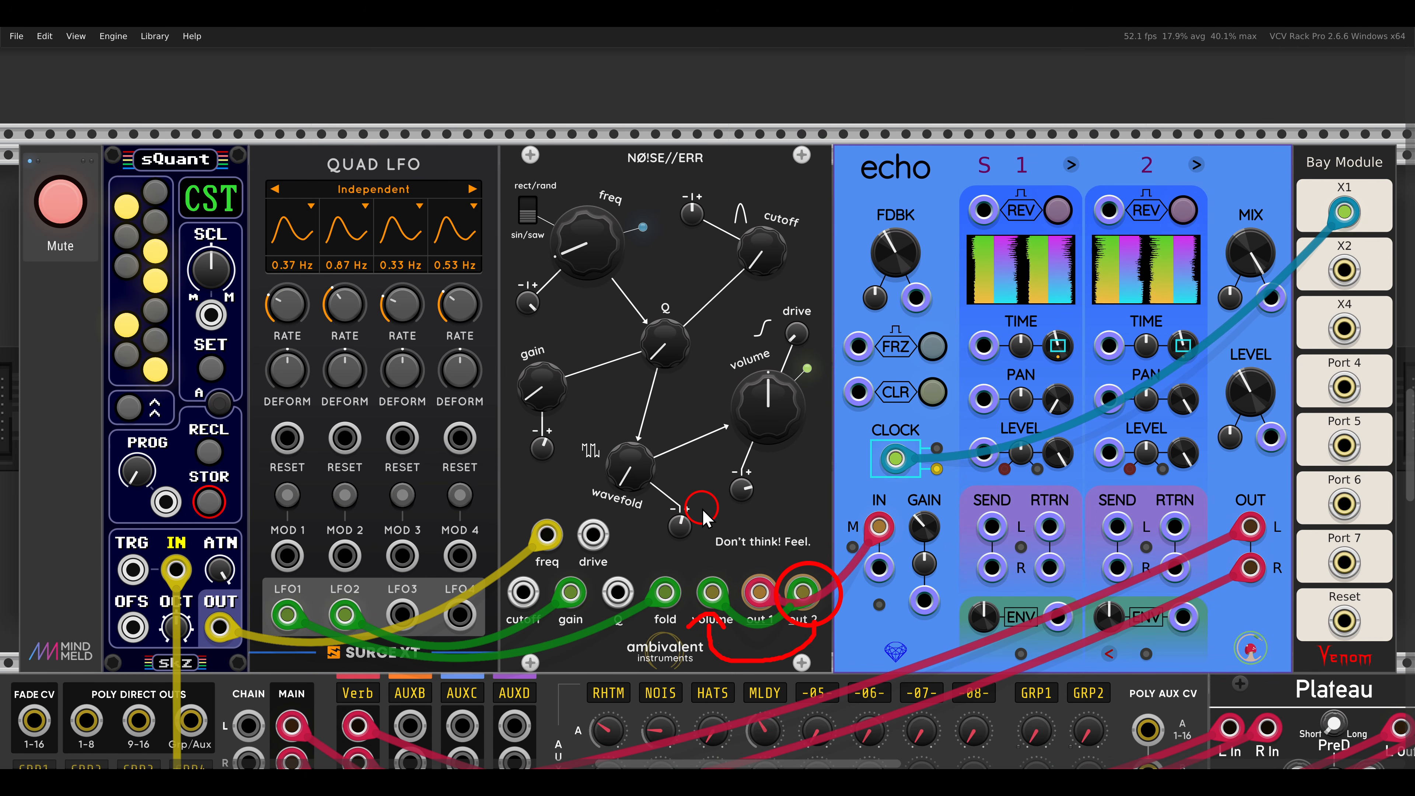
click(56, 198)
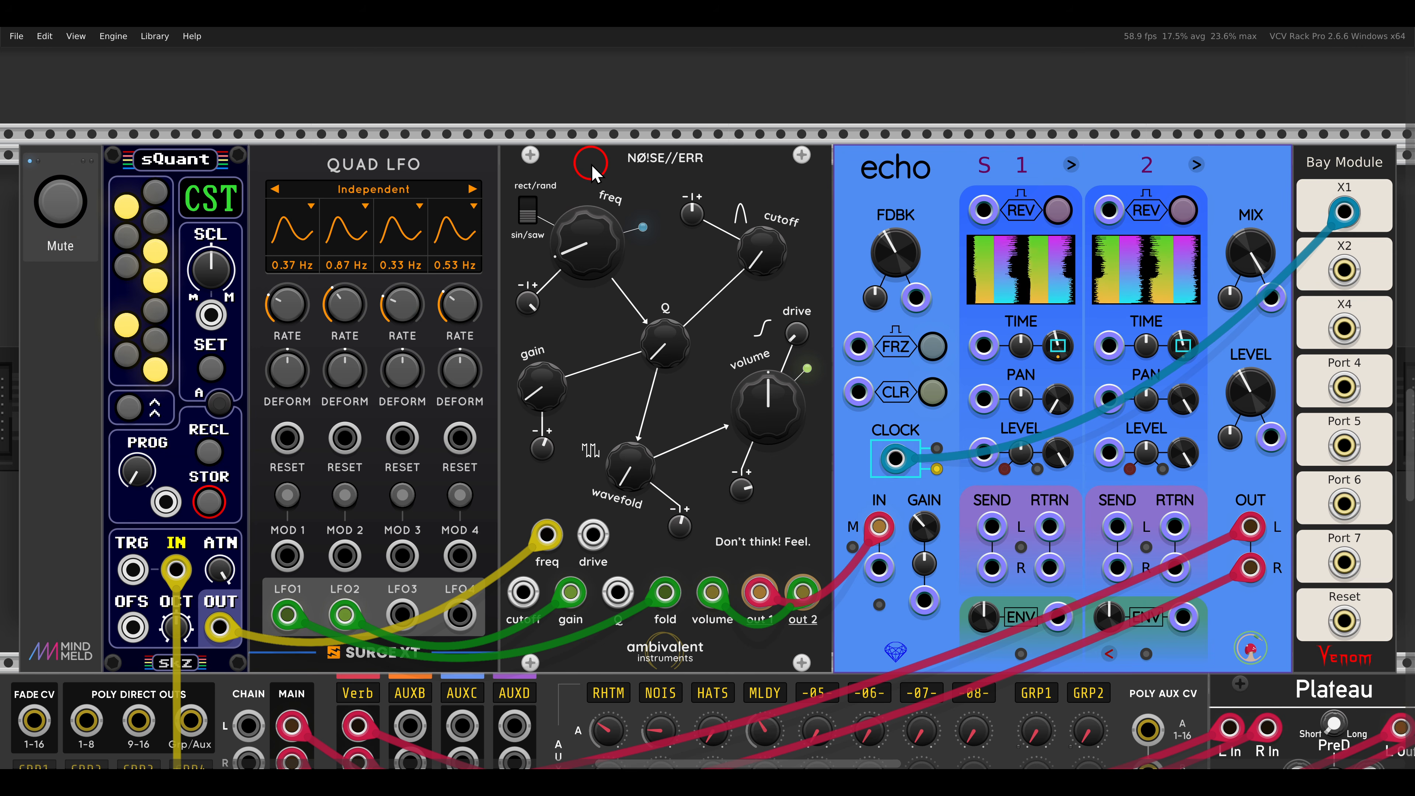
Step: Unmute the Chord Chemist and FM-OP voice, and review Chord Chemist's step knobs and outputs
scroll(593, 173, down, 8)
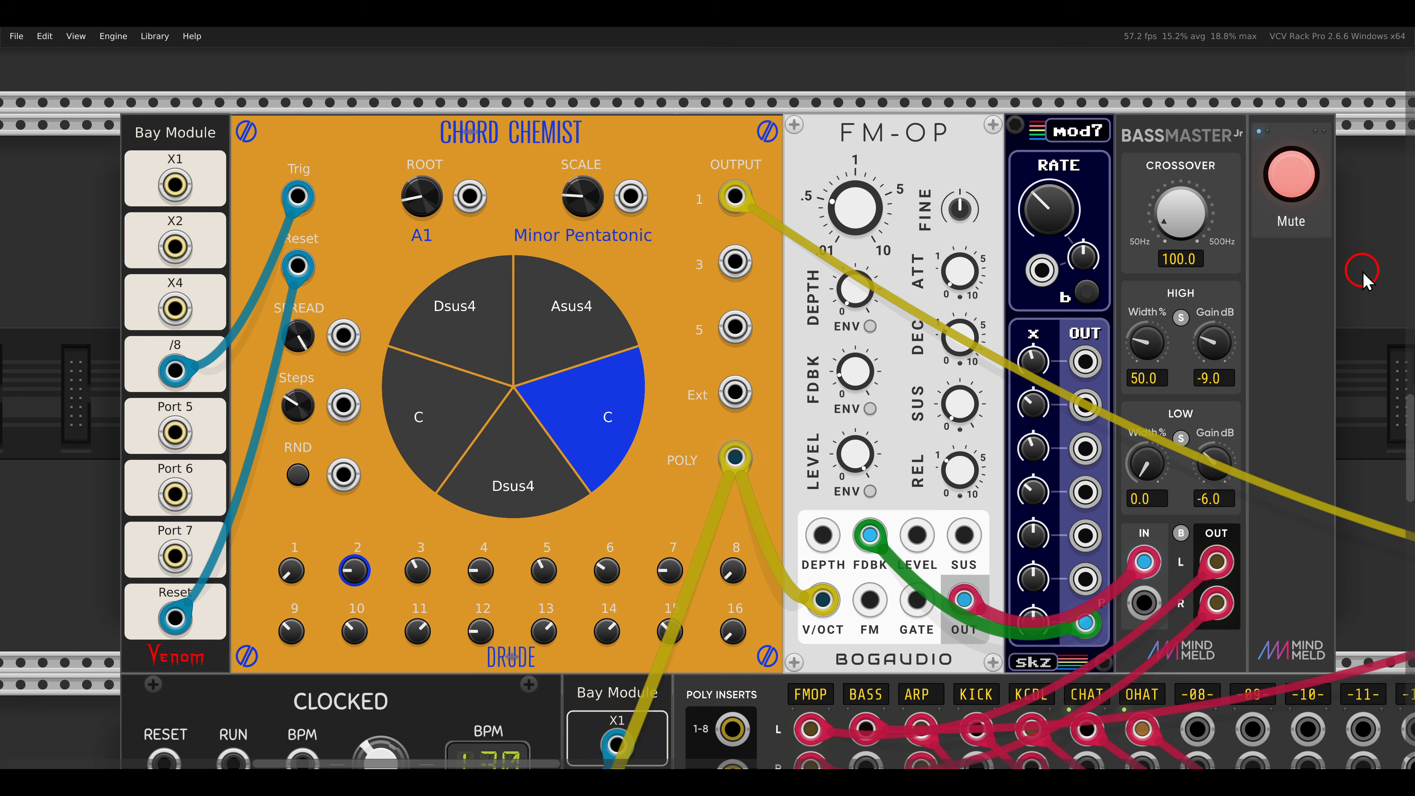
click(1294, 176)
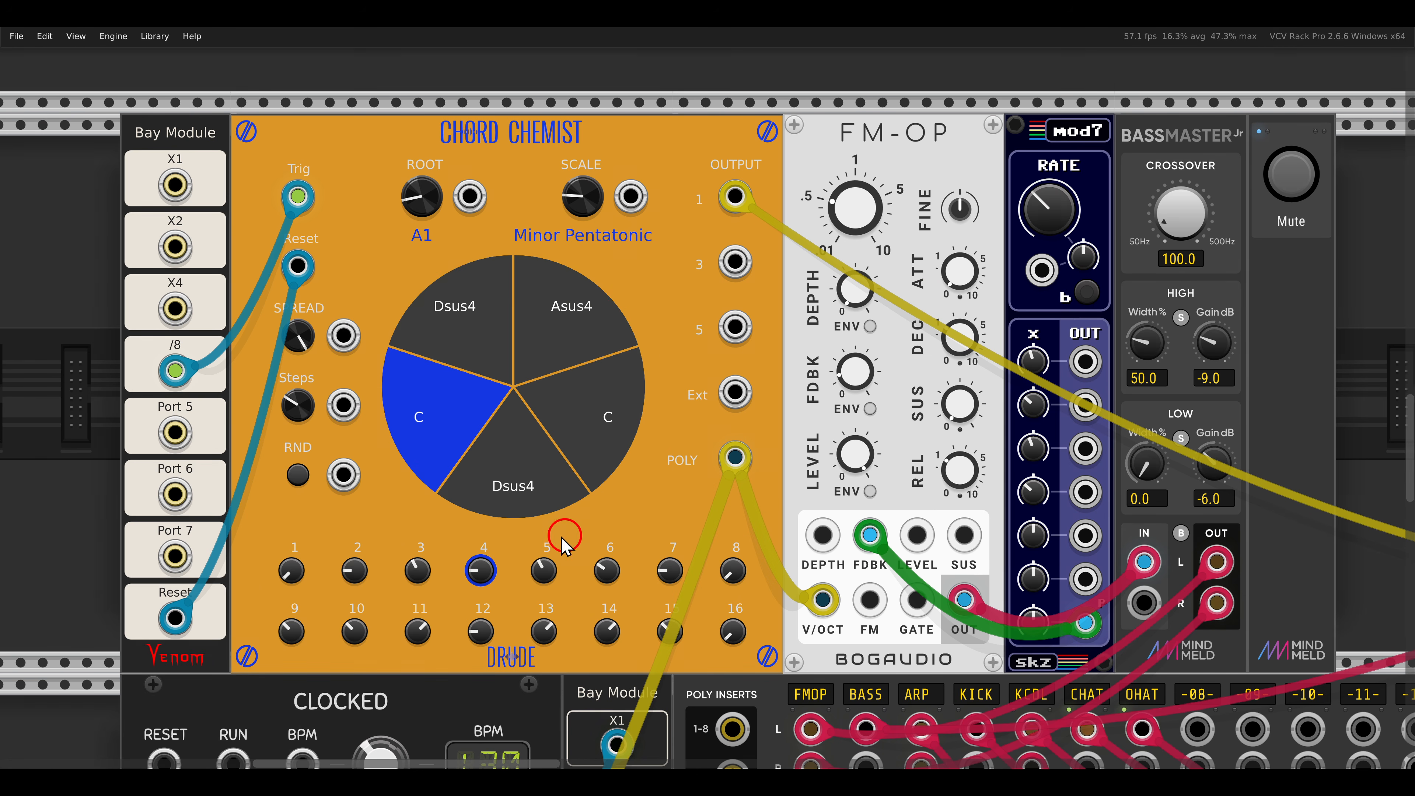
drag(248, 536, 776, 690)
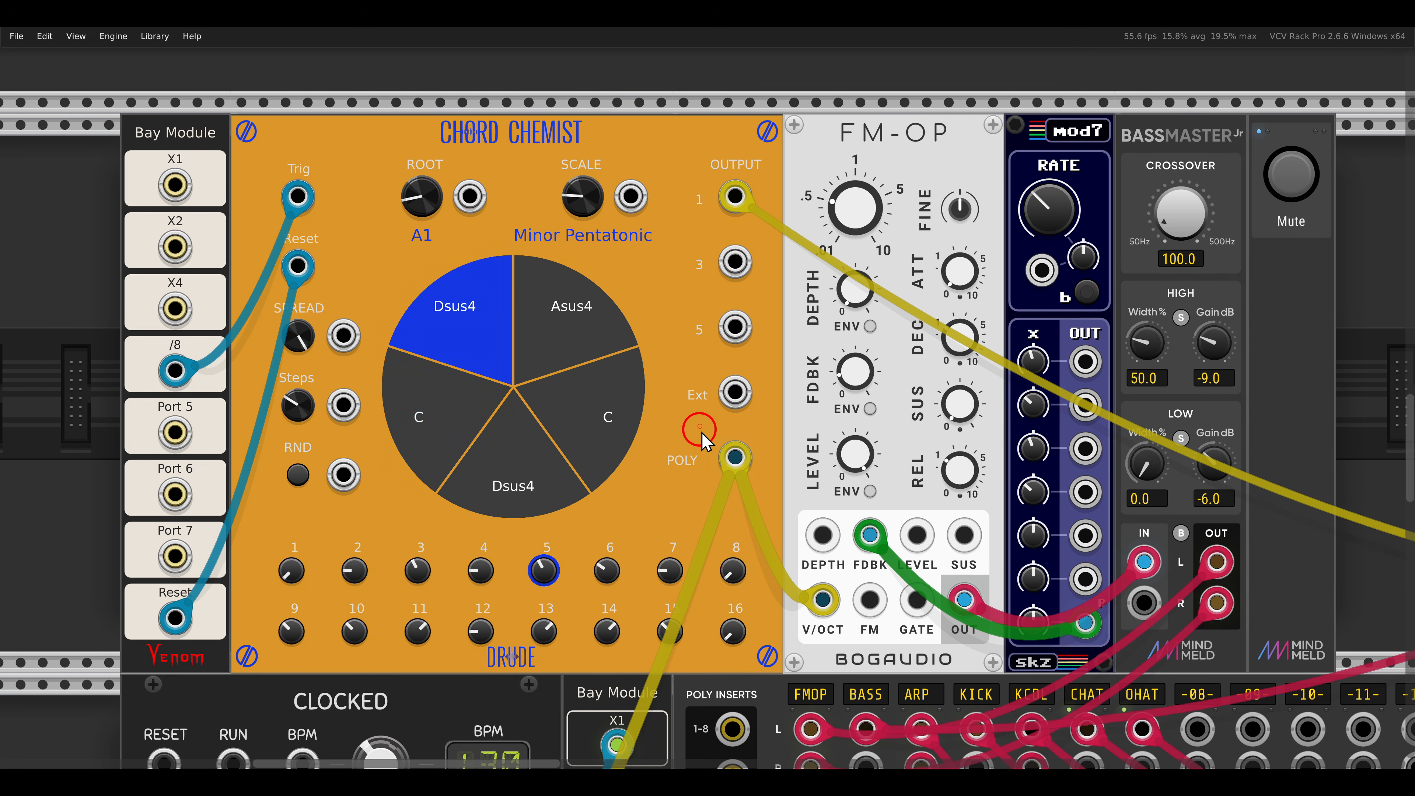
mouse_move(738, 467)
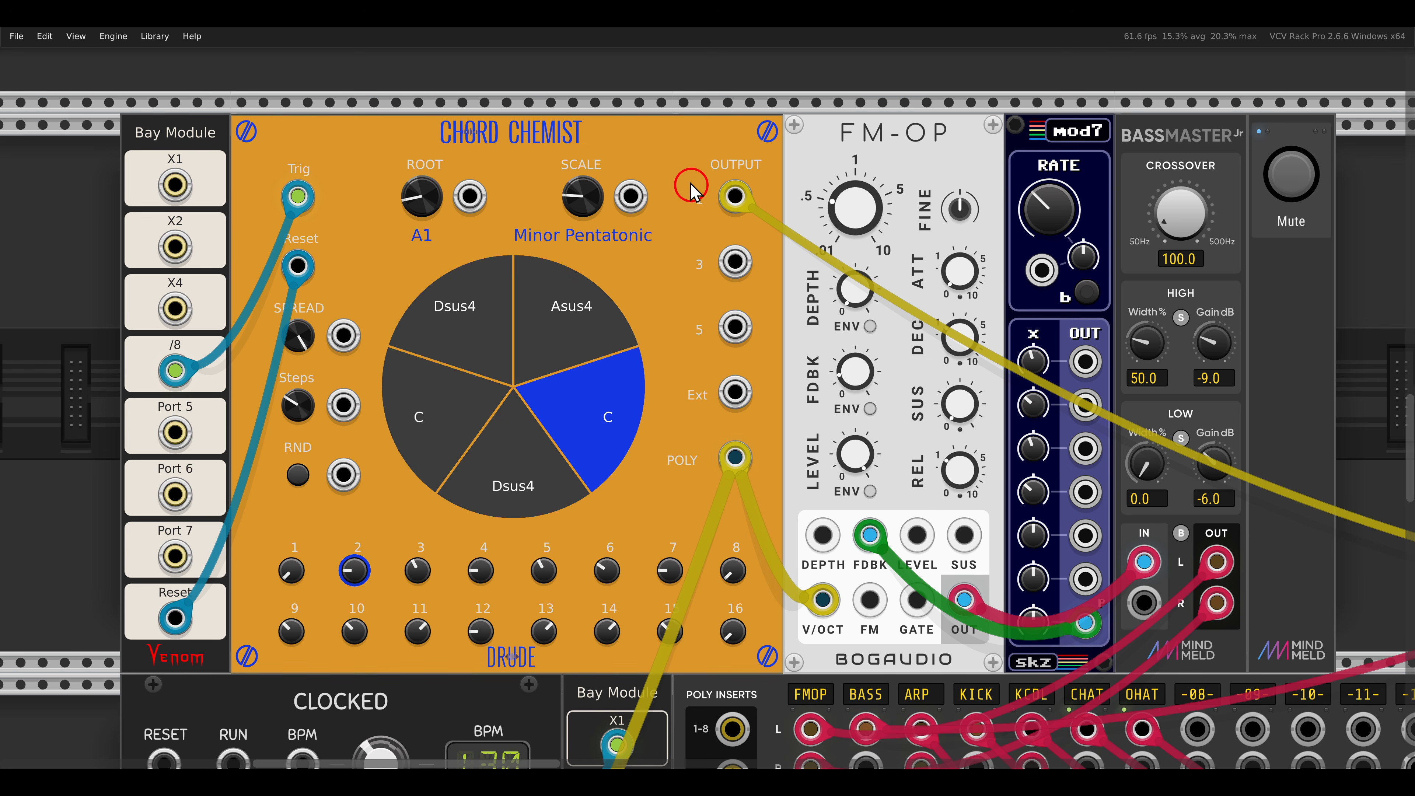
drag(677, 167, 791, 365)
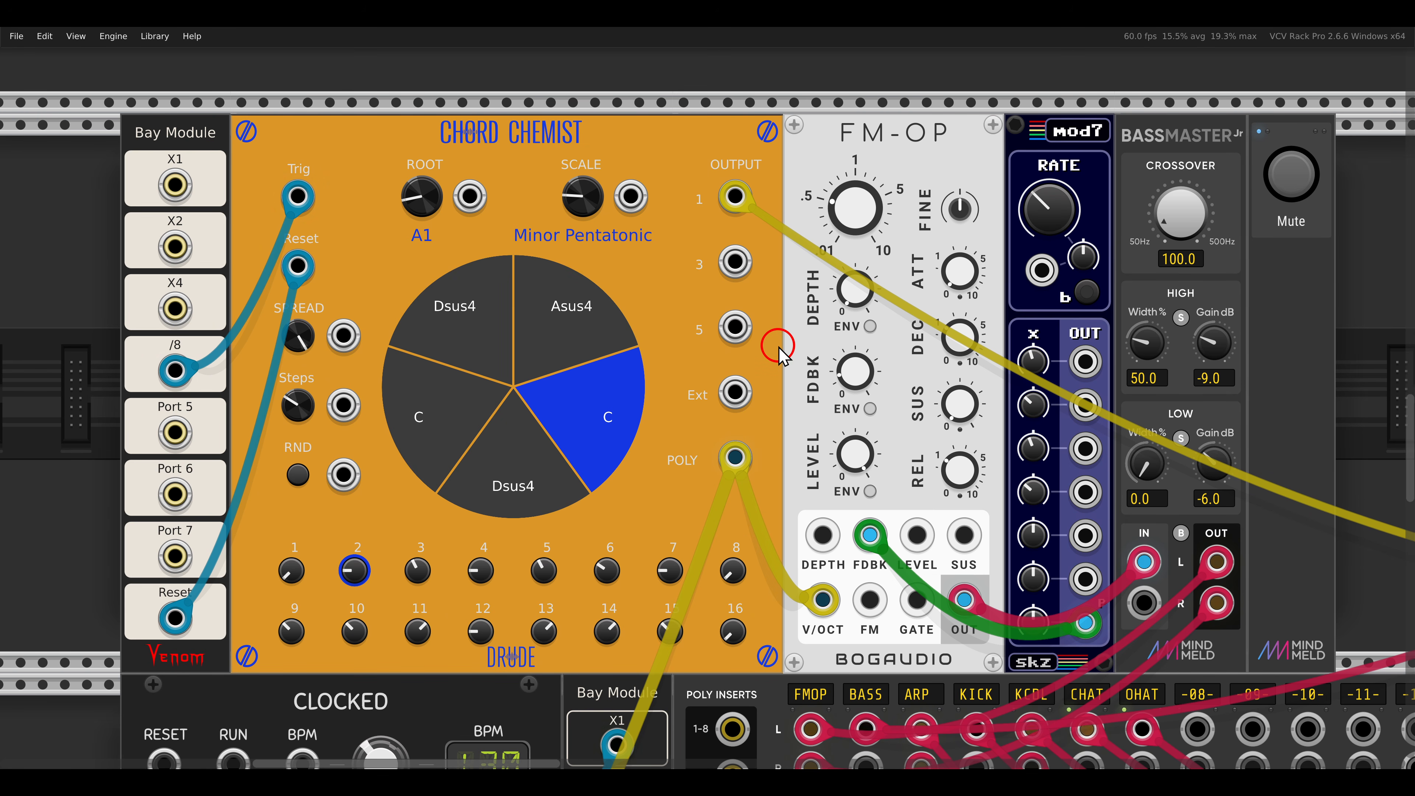
Step: Unmute the kick voice built from trigSeq and KICKALL
scroll(780, 350, right, 15)
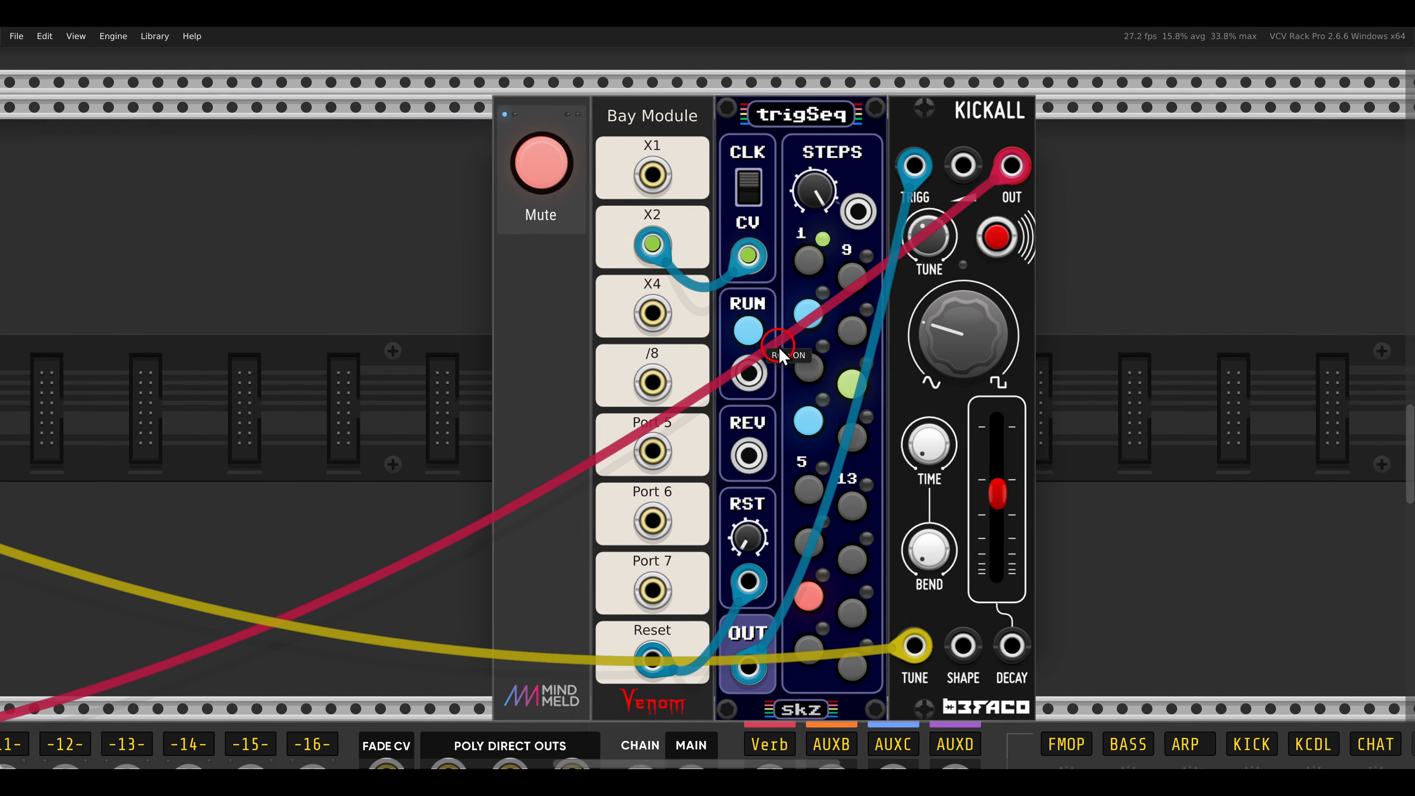
scroll(778, 347, right, 2)
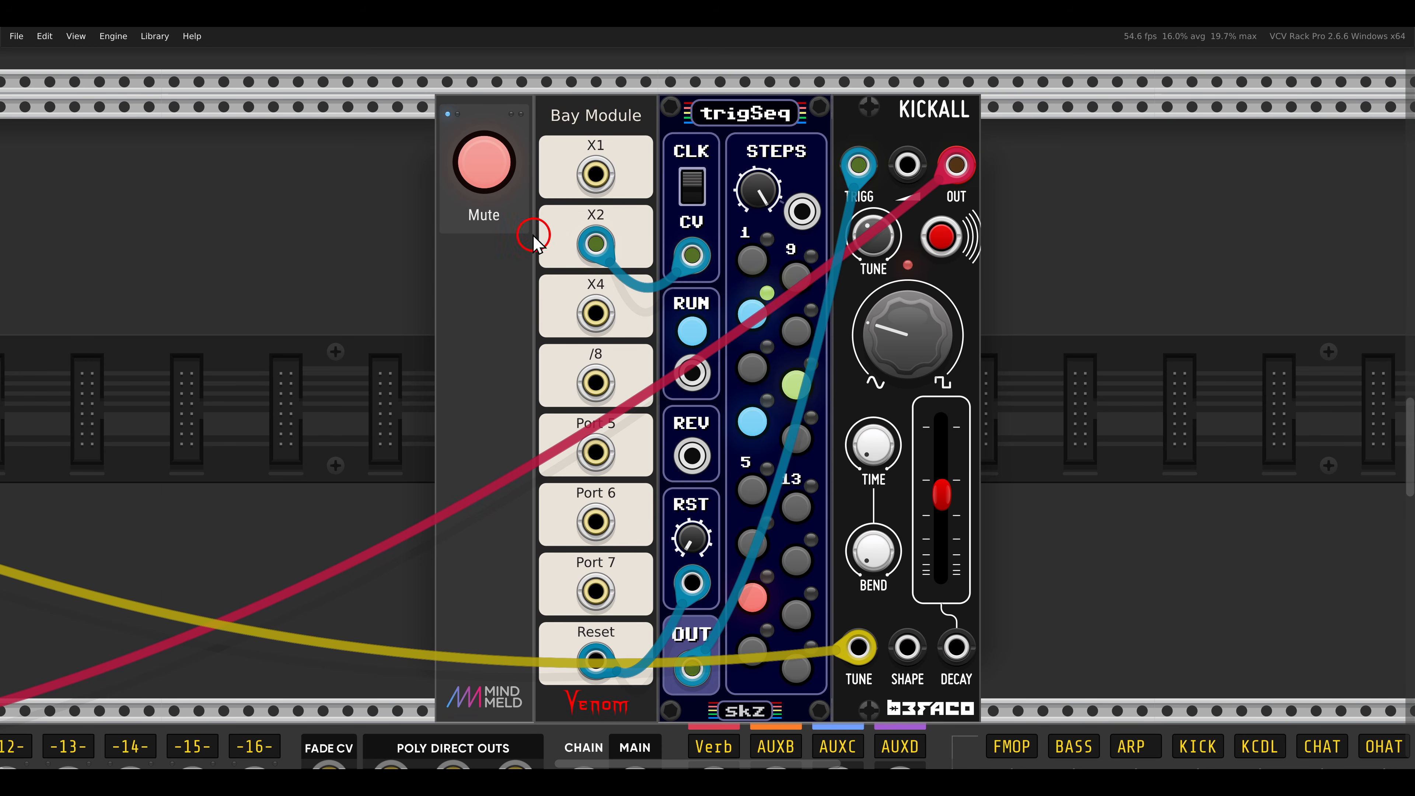
click(481, 181)
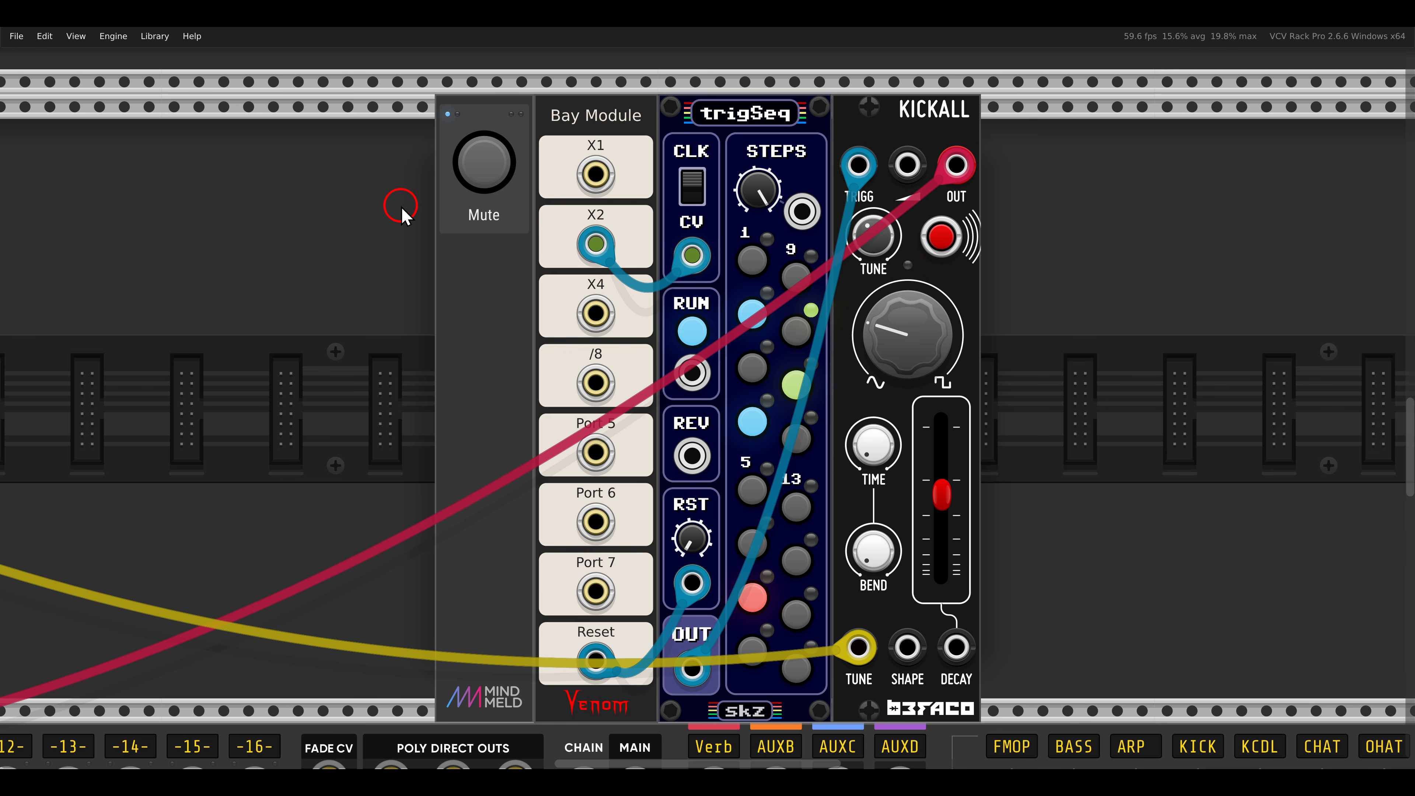
Step: Unmute the Palette and echo voice driven by the Voxglitch step sequencer
scroll(402, 207, down, 5)
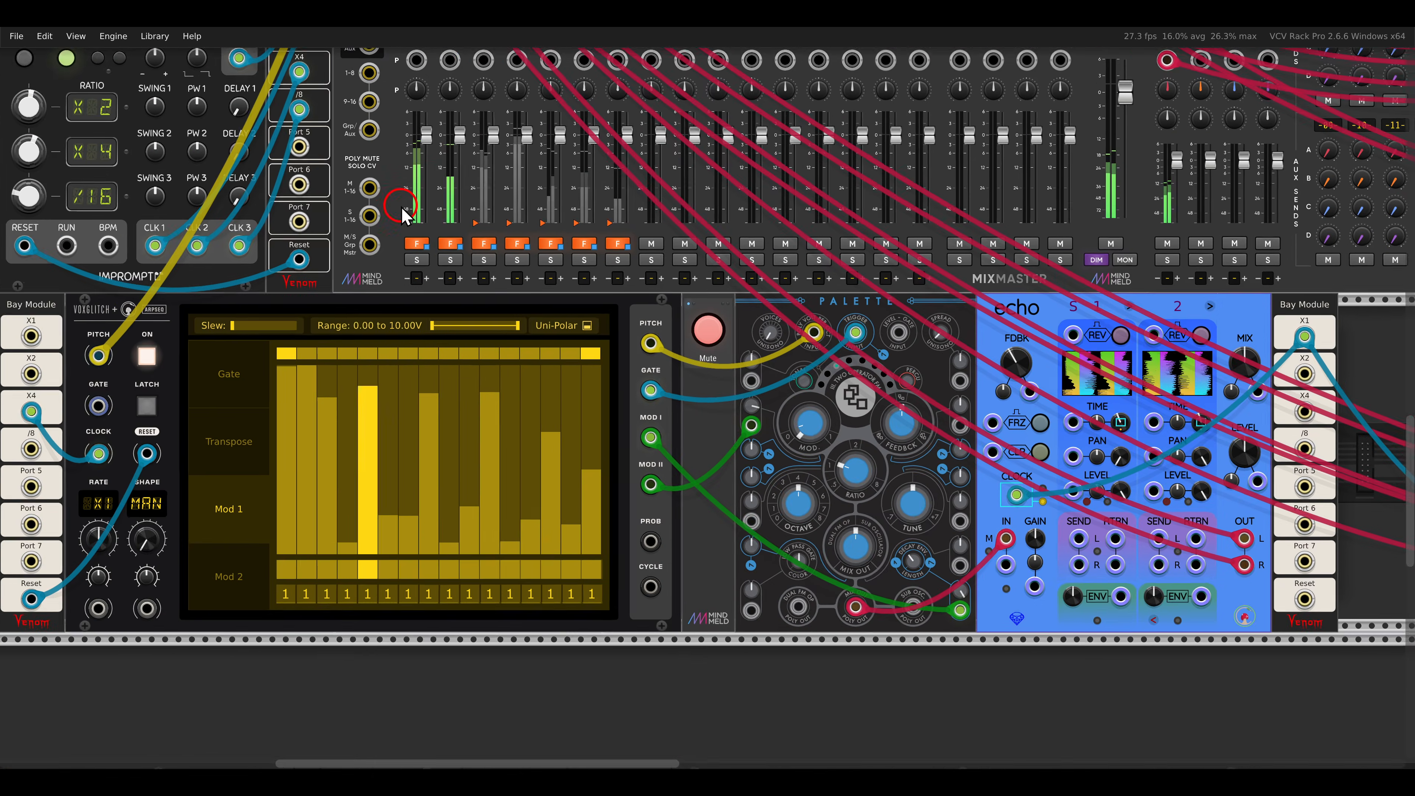
scroll(401, 207, down, 2)
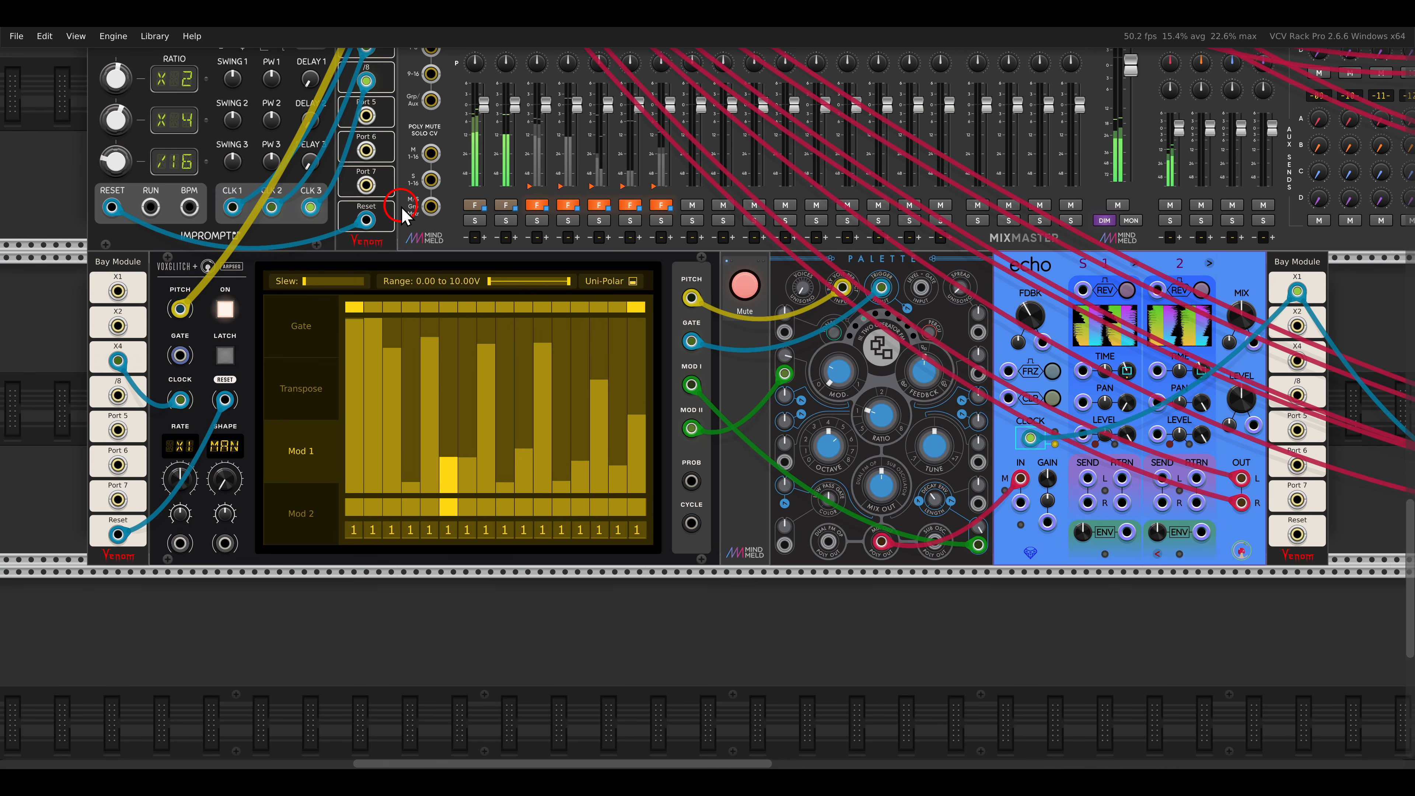
click(735, 290)
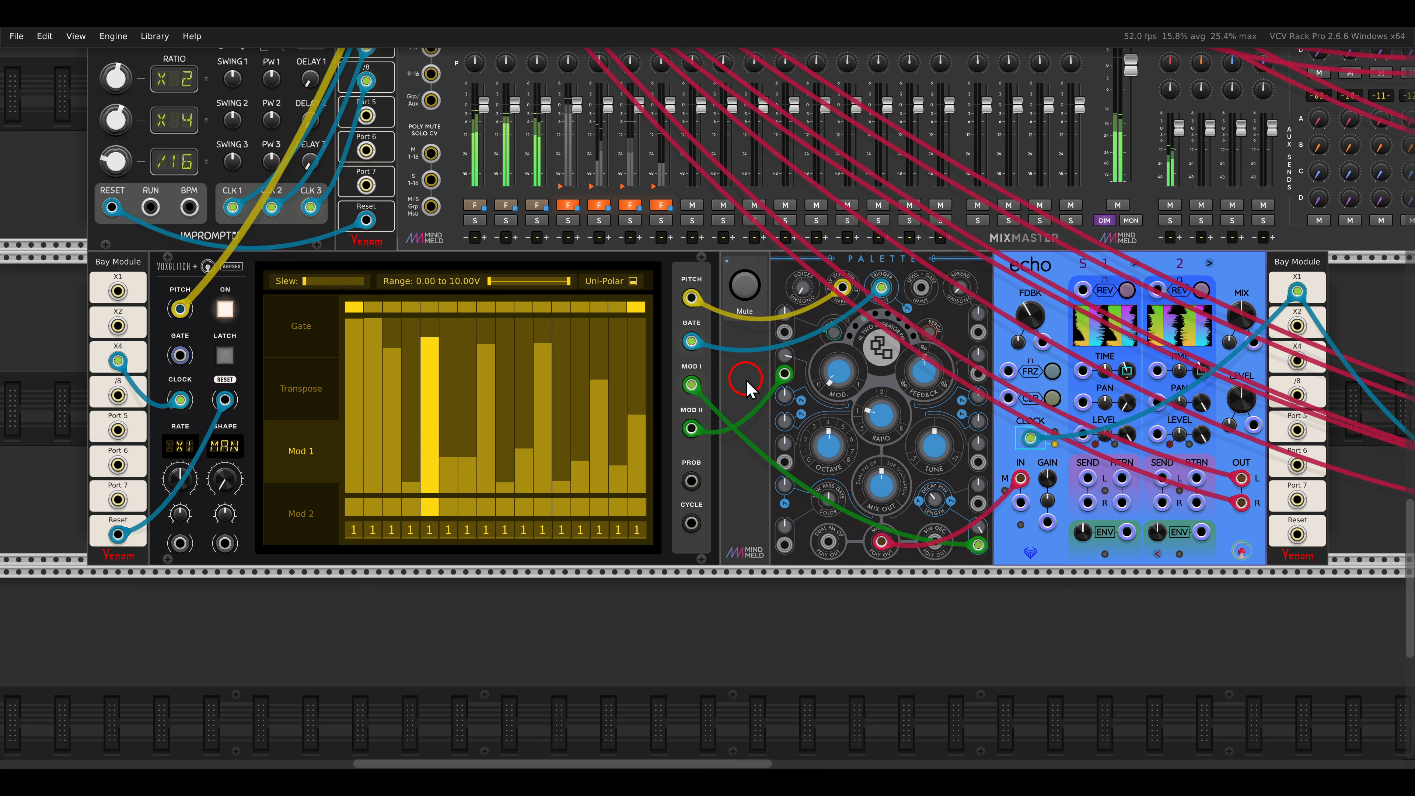
Step: Unmute the KICK voice that runs through the Tap Dancer delay
scroll(747, 385, up, 1)
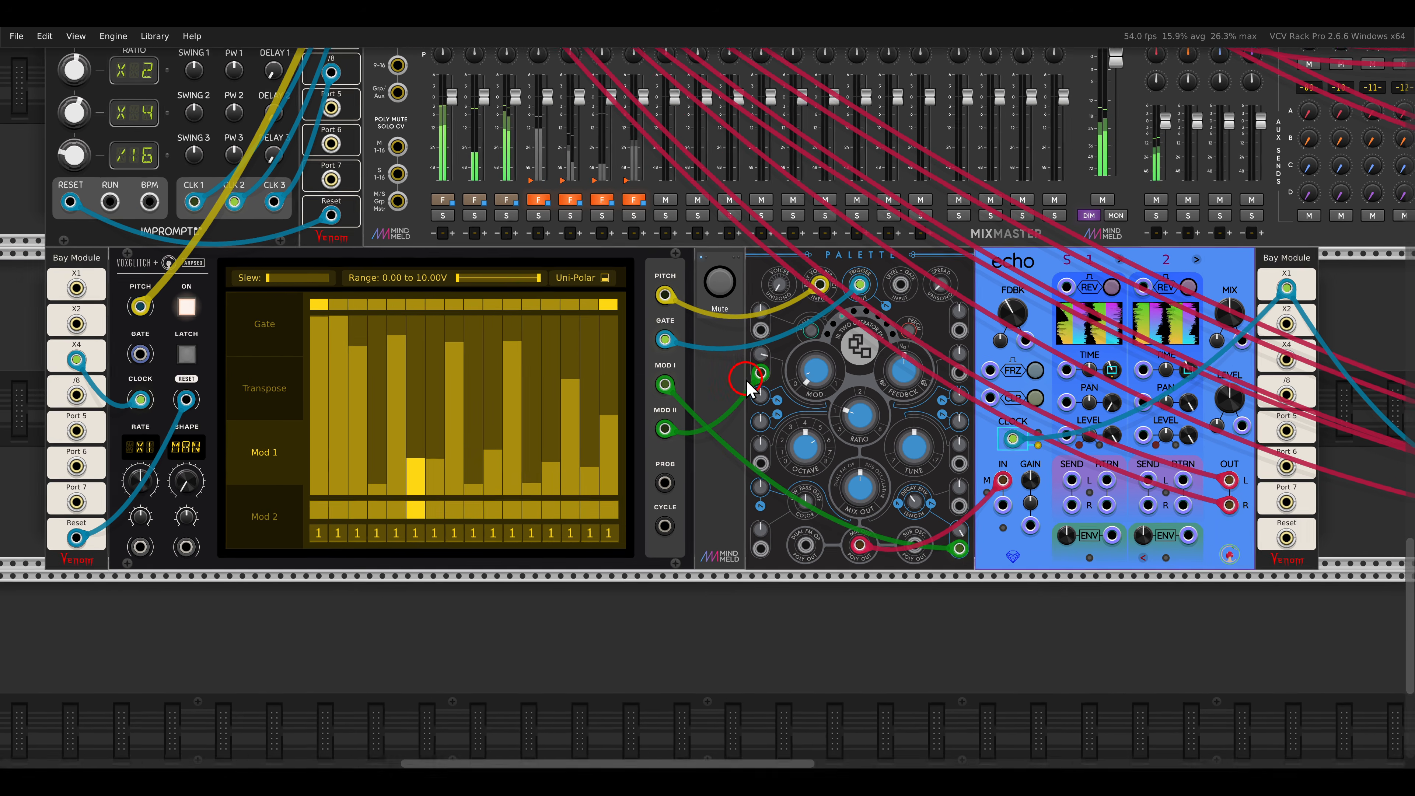
scroll(749, 385, right, 10)
scroll(623, 302, up, 3)
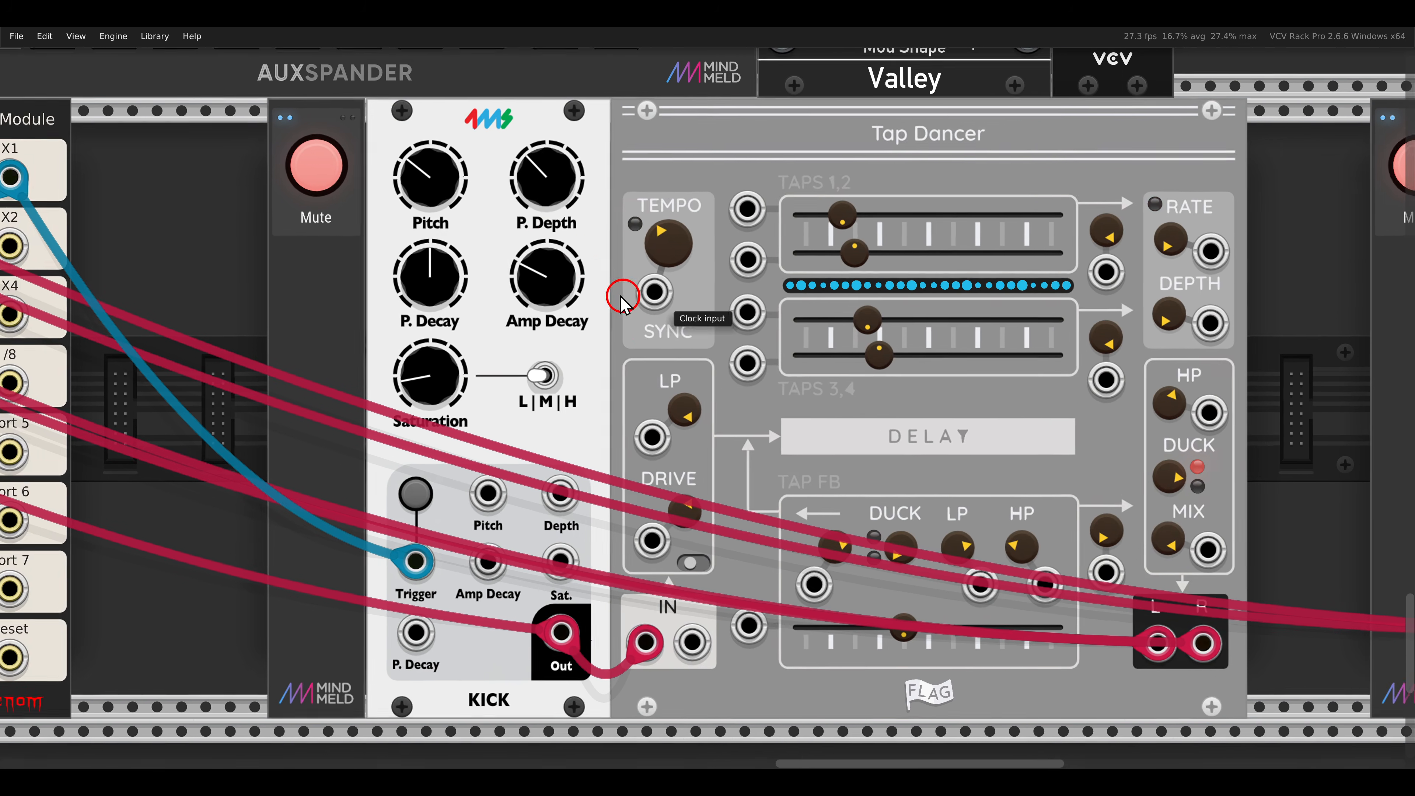
scroll(623, 303, right, 2)
click(260, 163)
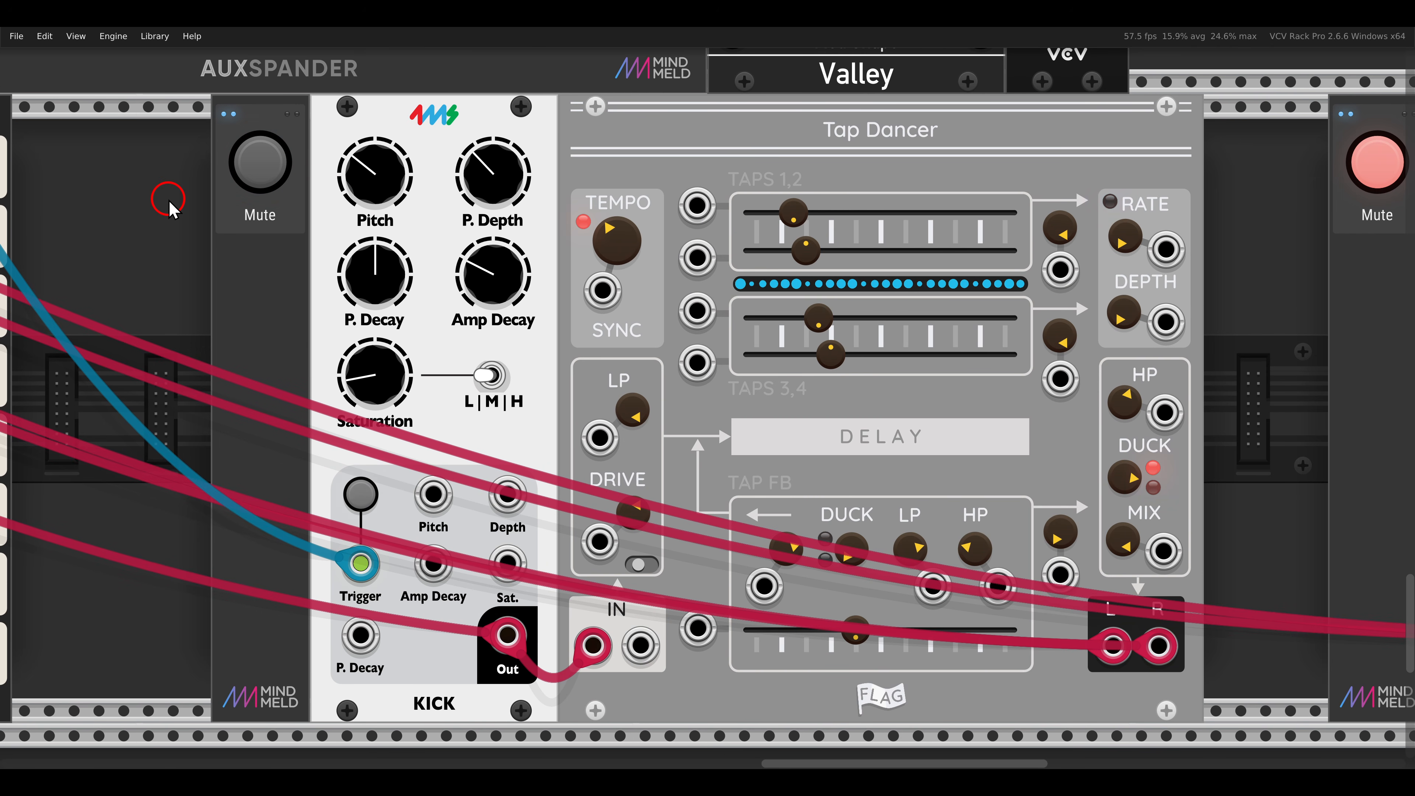
Step: Unmute the HI HAT voice triggered by the two rL modules
scroll(168, 199, right, 8)
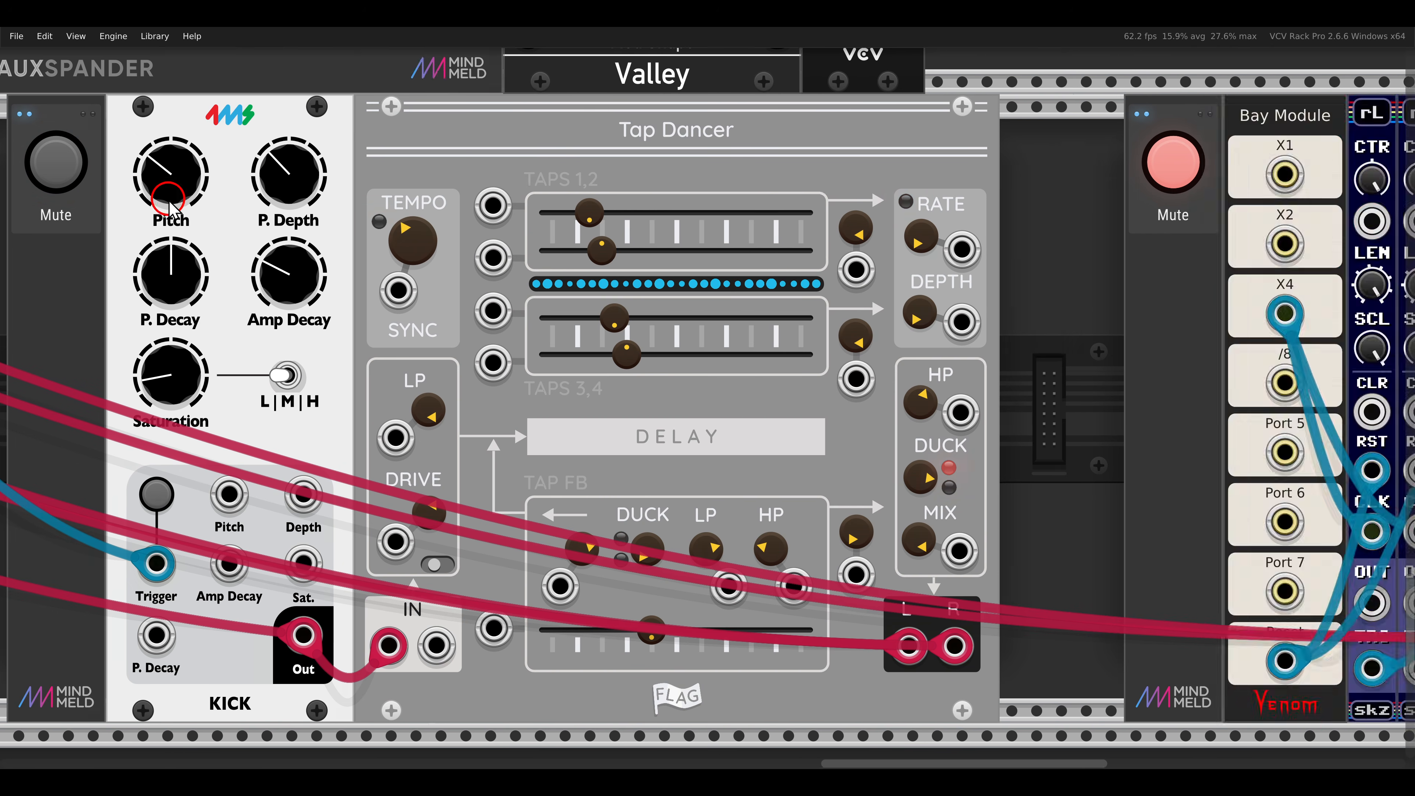
scroll(168, 200, right, 20)
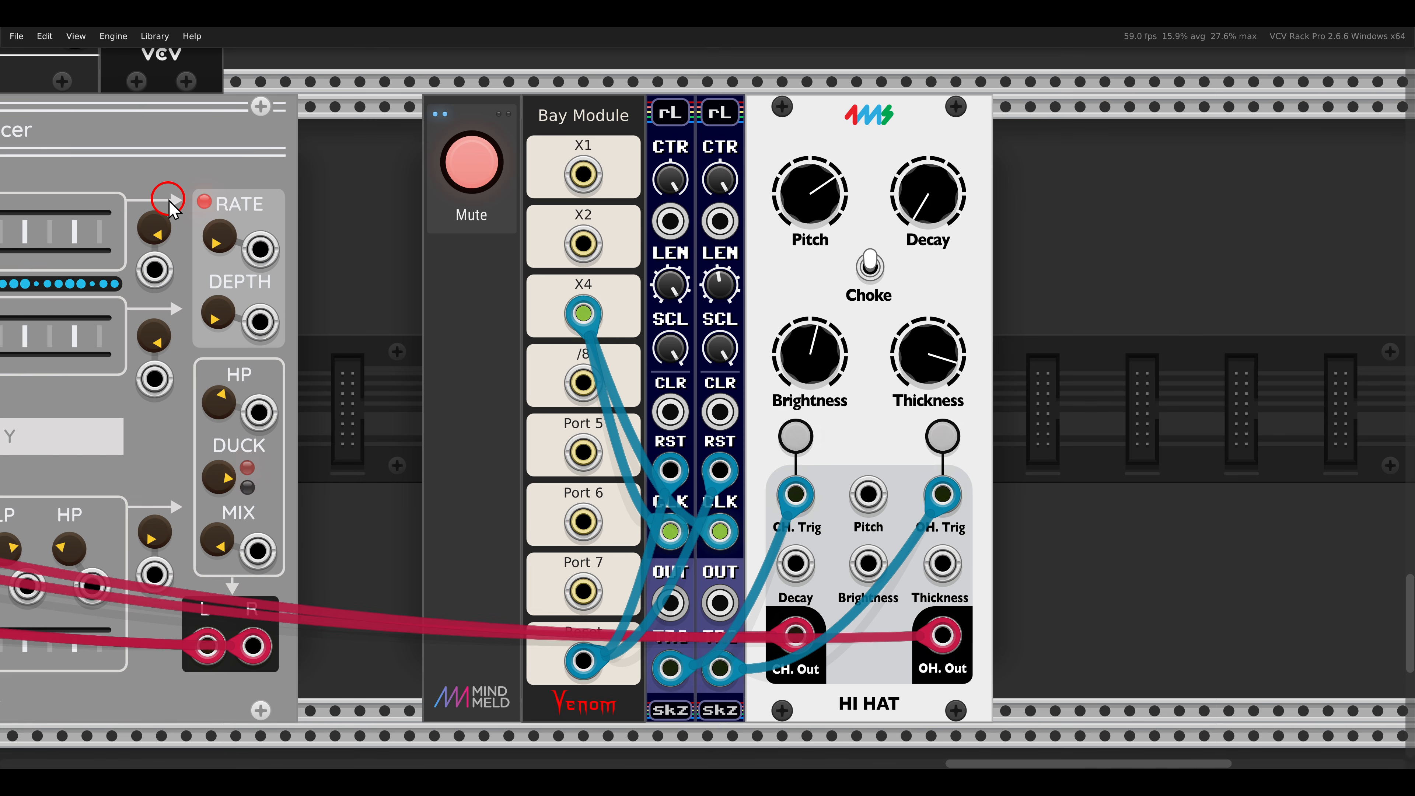
click(468, 150)
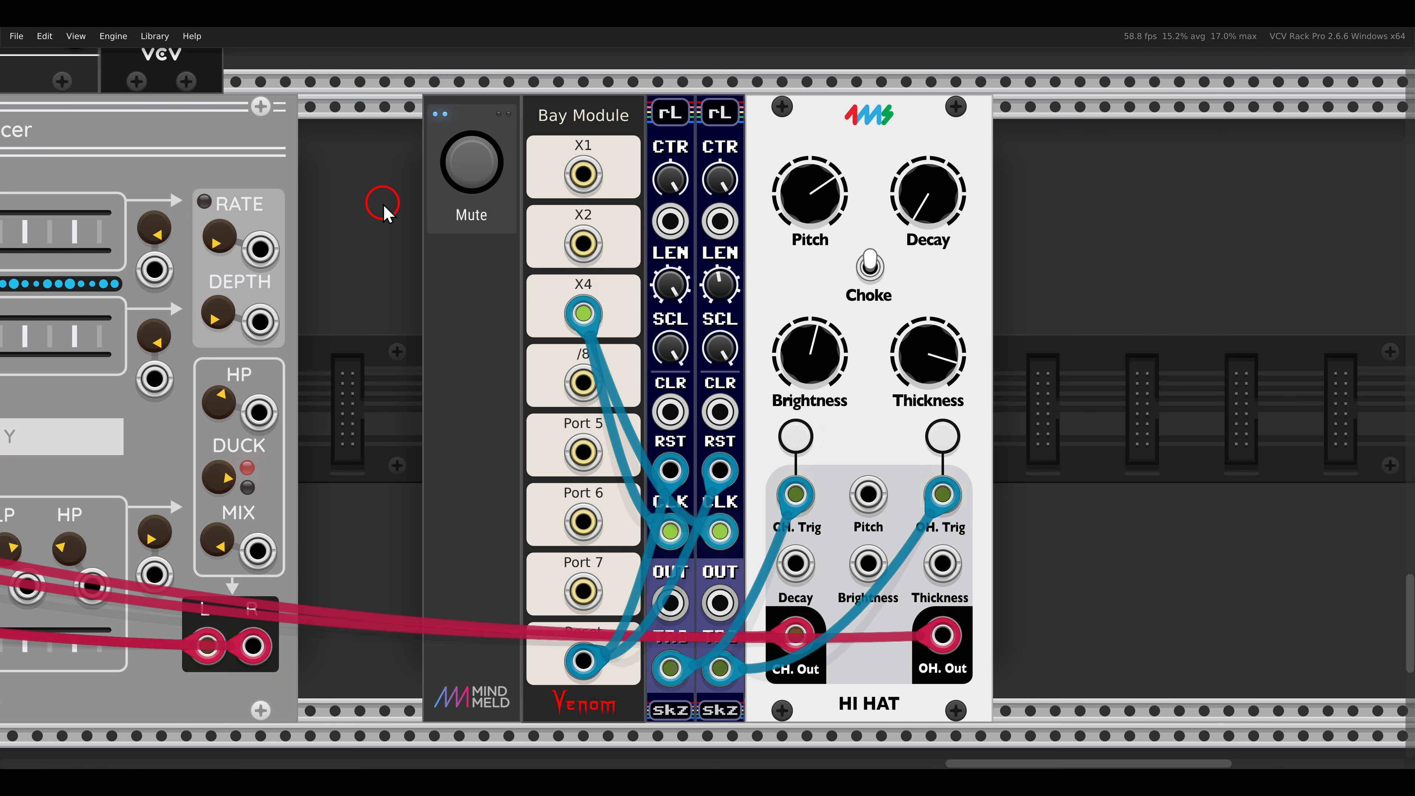
scroll(383, 208, up, 5)
scroll(383, 208, left, 5)
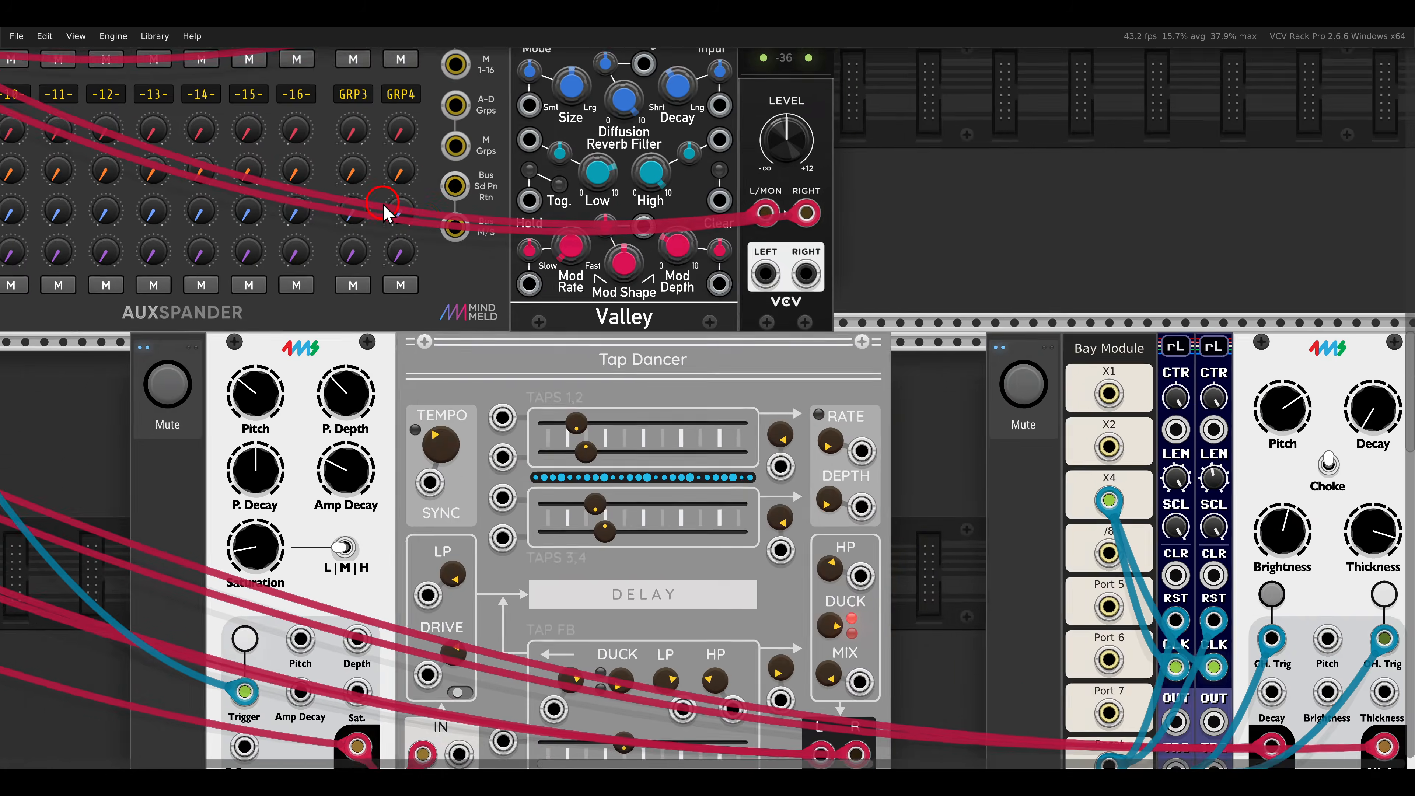
scroll(385, 211, down, 6)
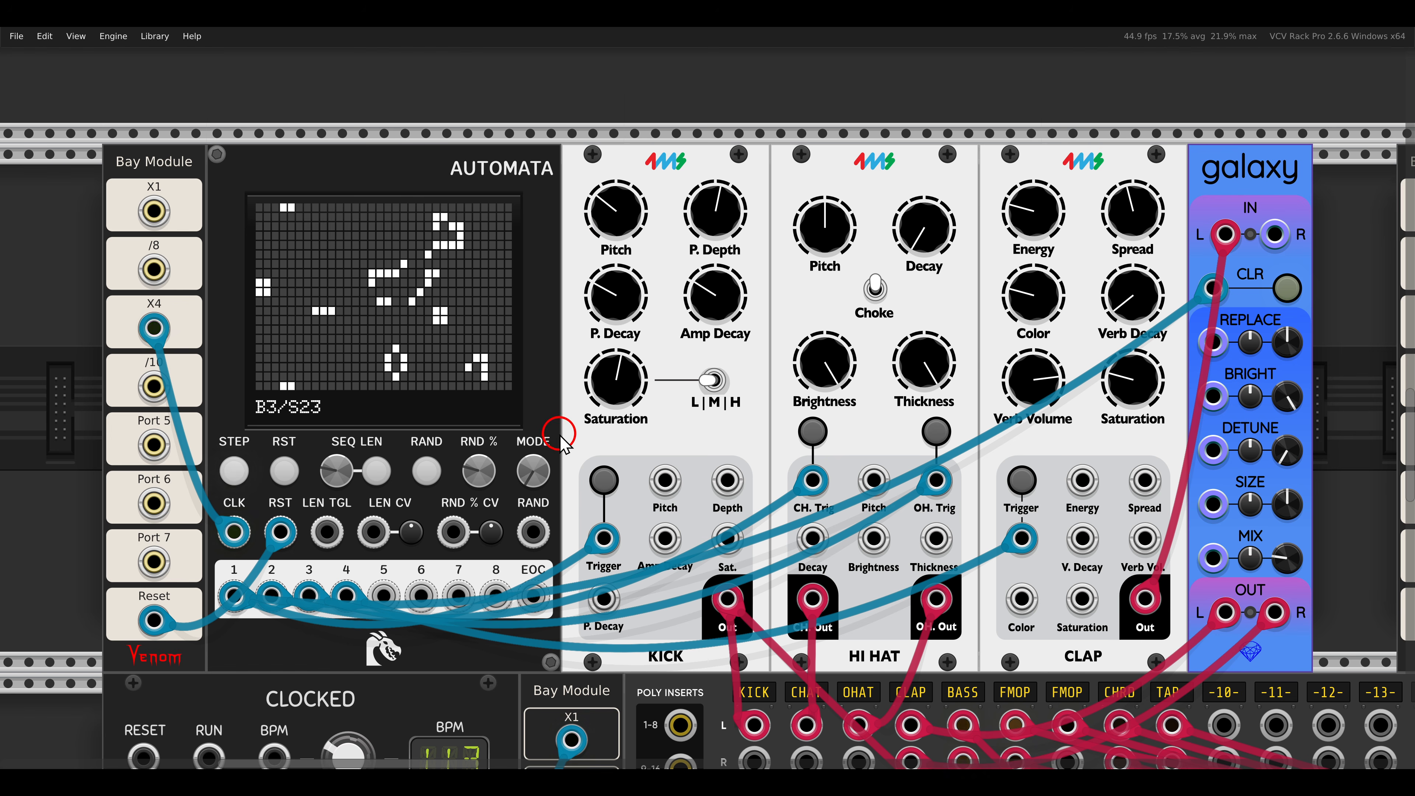
Step: Switch AUTOMATA to editing the first trigger set and place five scattered trigger cells on its grid
drag(536, 480, 536, 432)
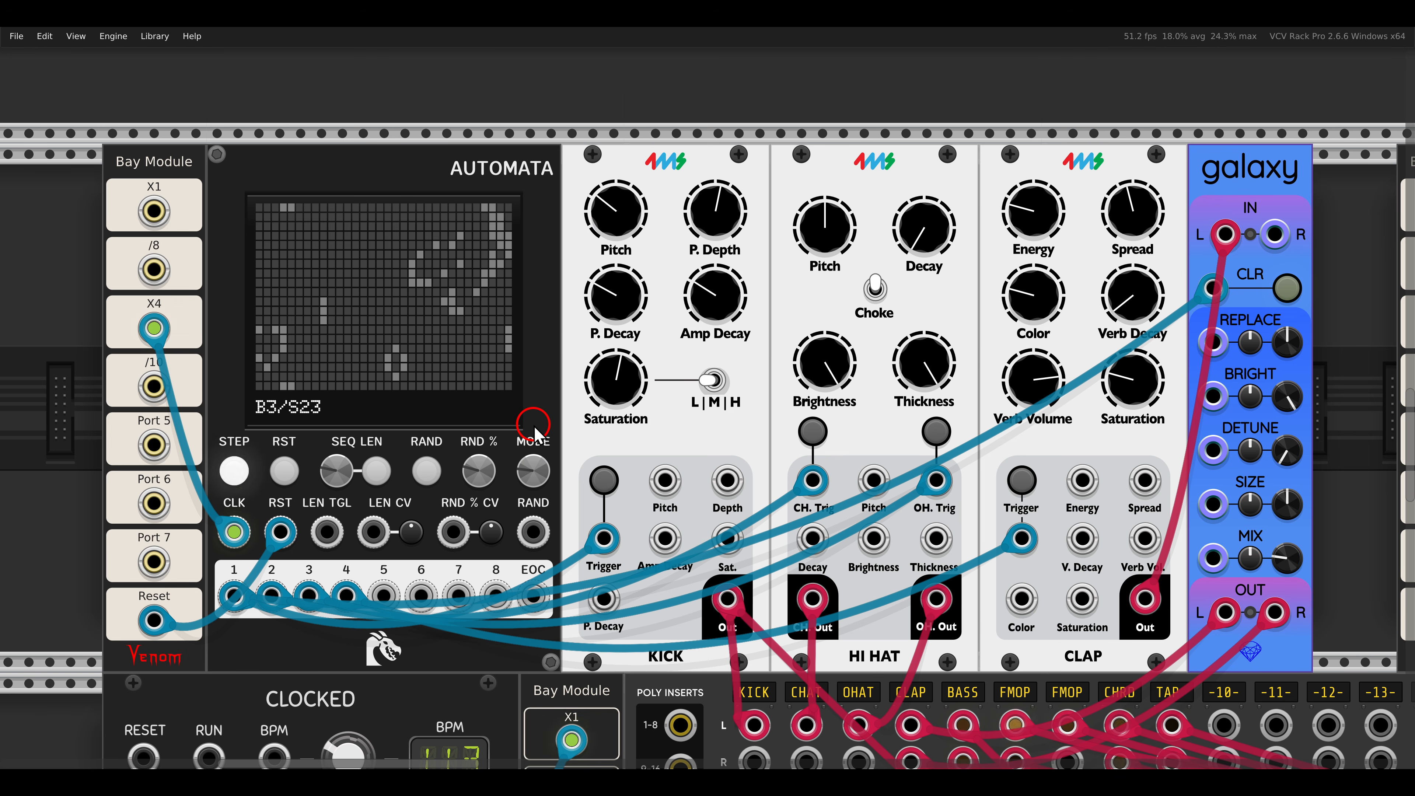
click(388, 310)
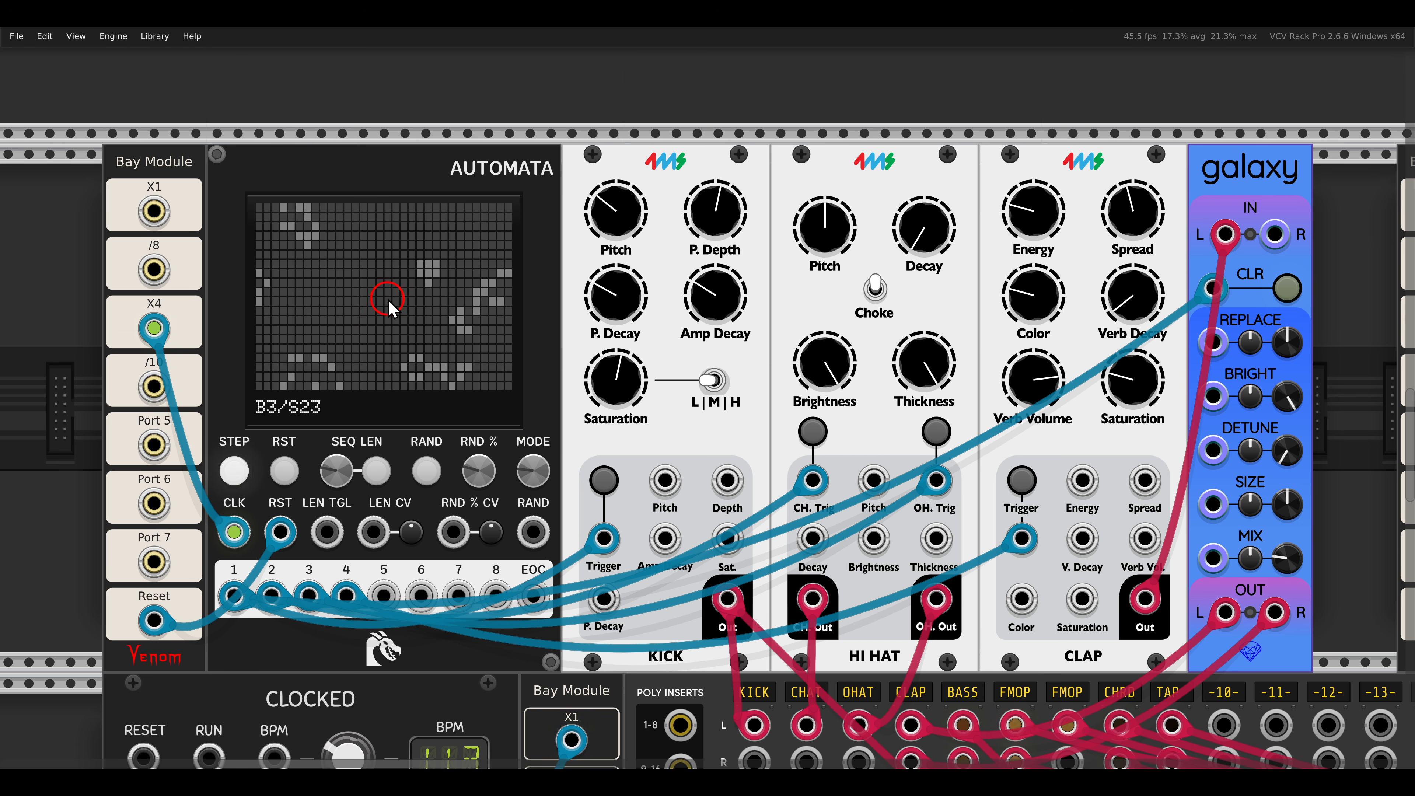
drag(392, 308, 367, 296)
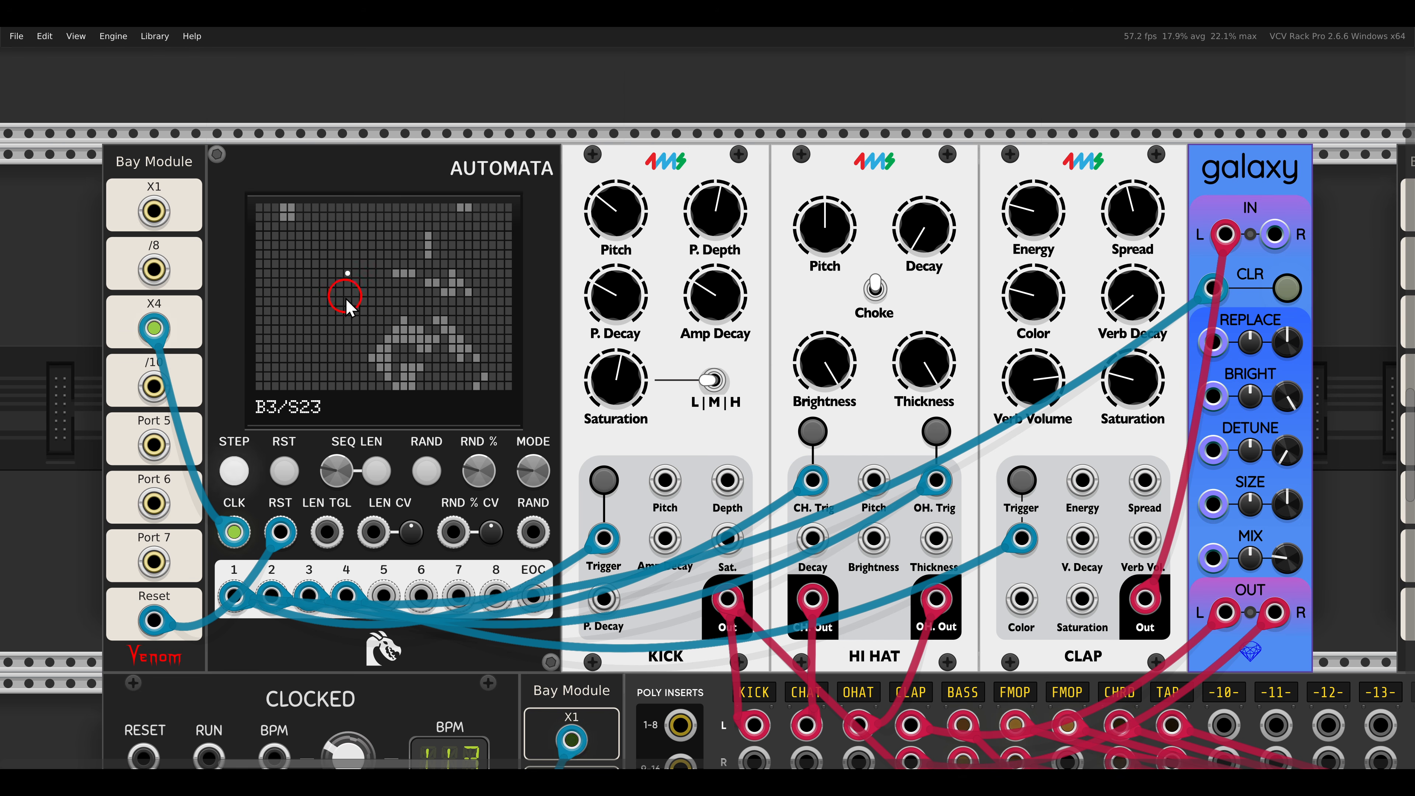
drag(446, 349, 471, 382)
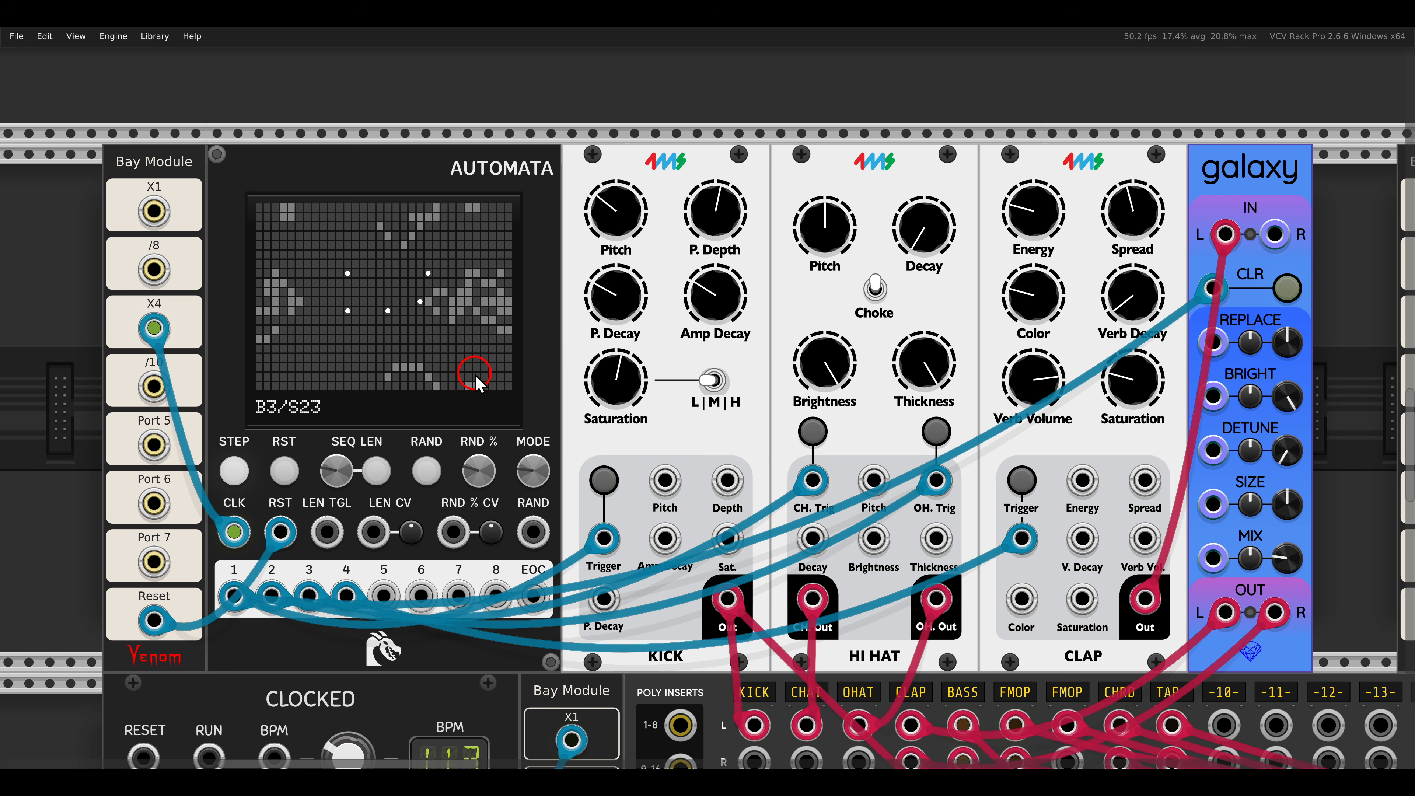
Step: Randomize AUTOMATA's grid and draw a right-angled line of trigger cells in the second trigger set
mouse_move(521, 463)
mouse_down()
mouse_move(535, 489)
mouse_move(542, 450)
mouse_up()
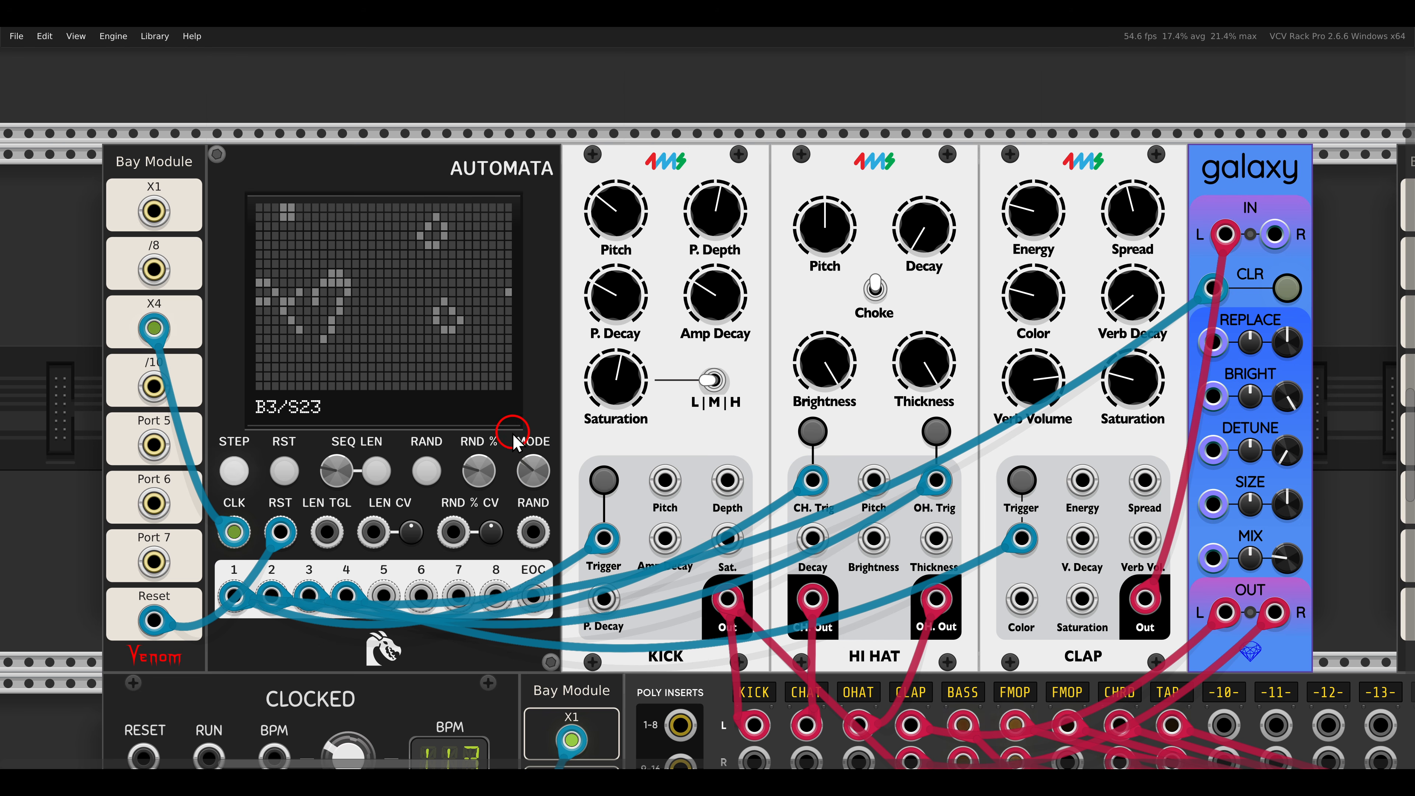
click(423, 475)
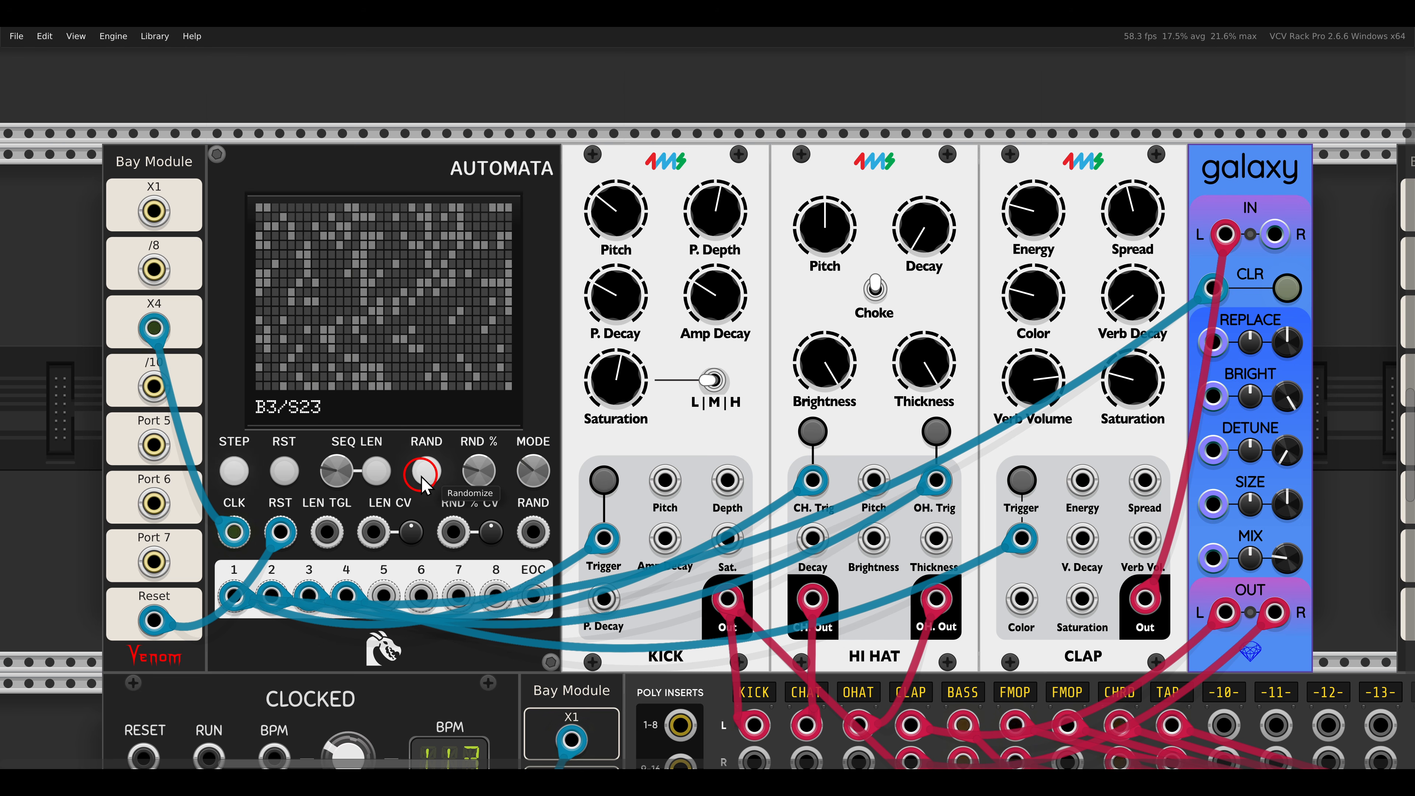
drag(377, 258, 394, 290)
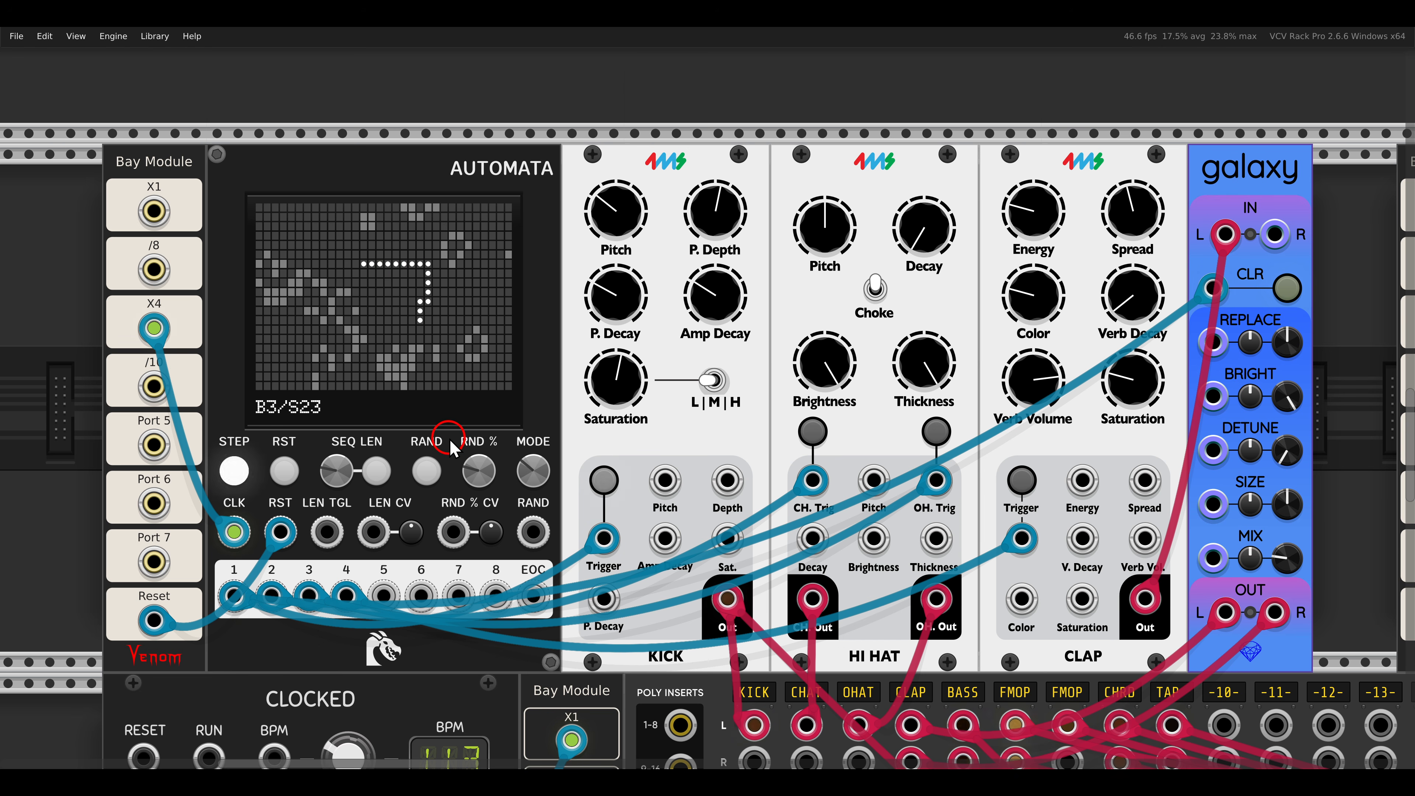
Step: Switch AUTOMATA to editing the third trigger set and place three widely spaced trigger cells
click(529, 471)
drag(536, 456, 540, 439)
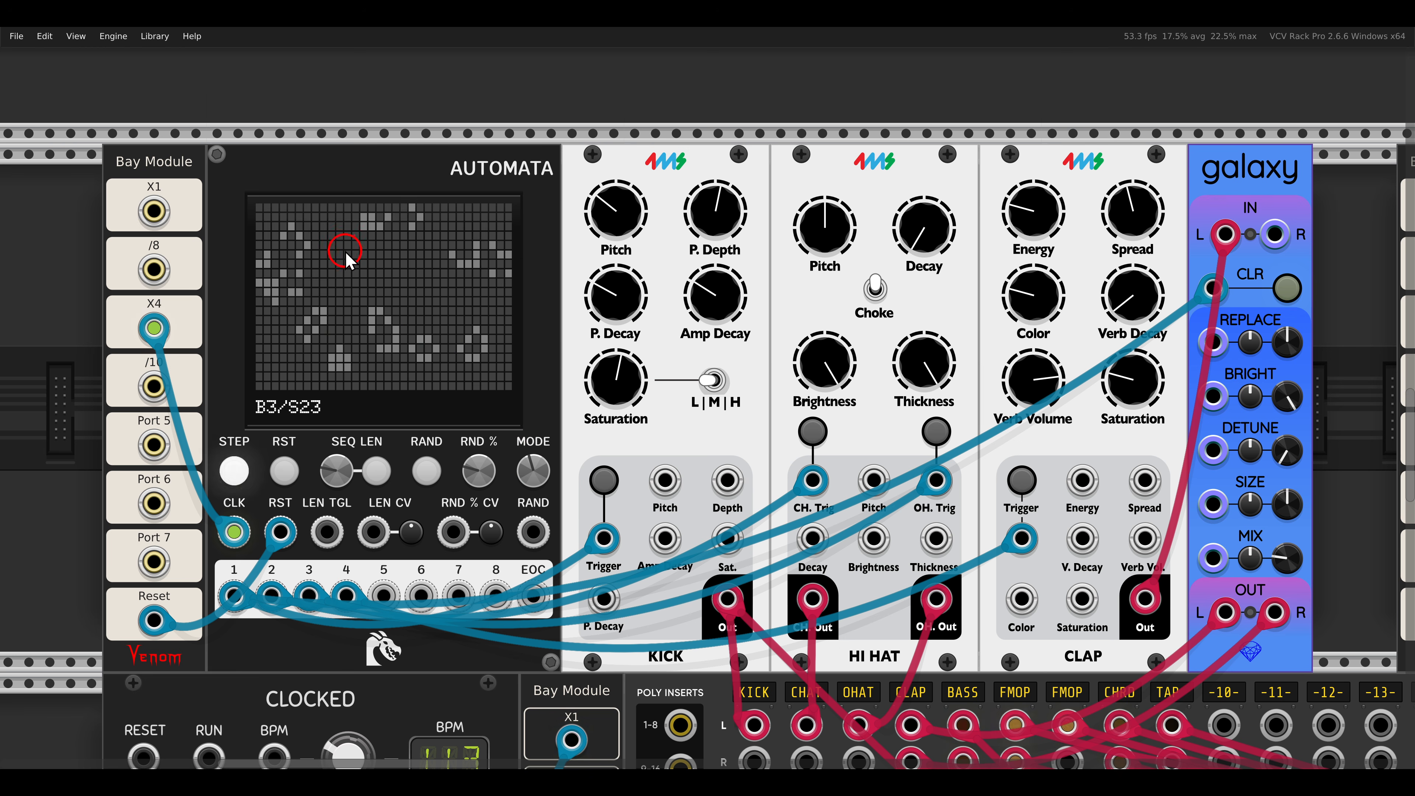
drag(341, 336, 460, 347)
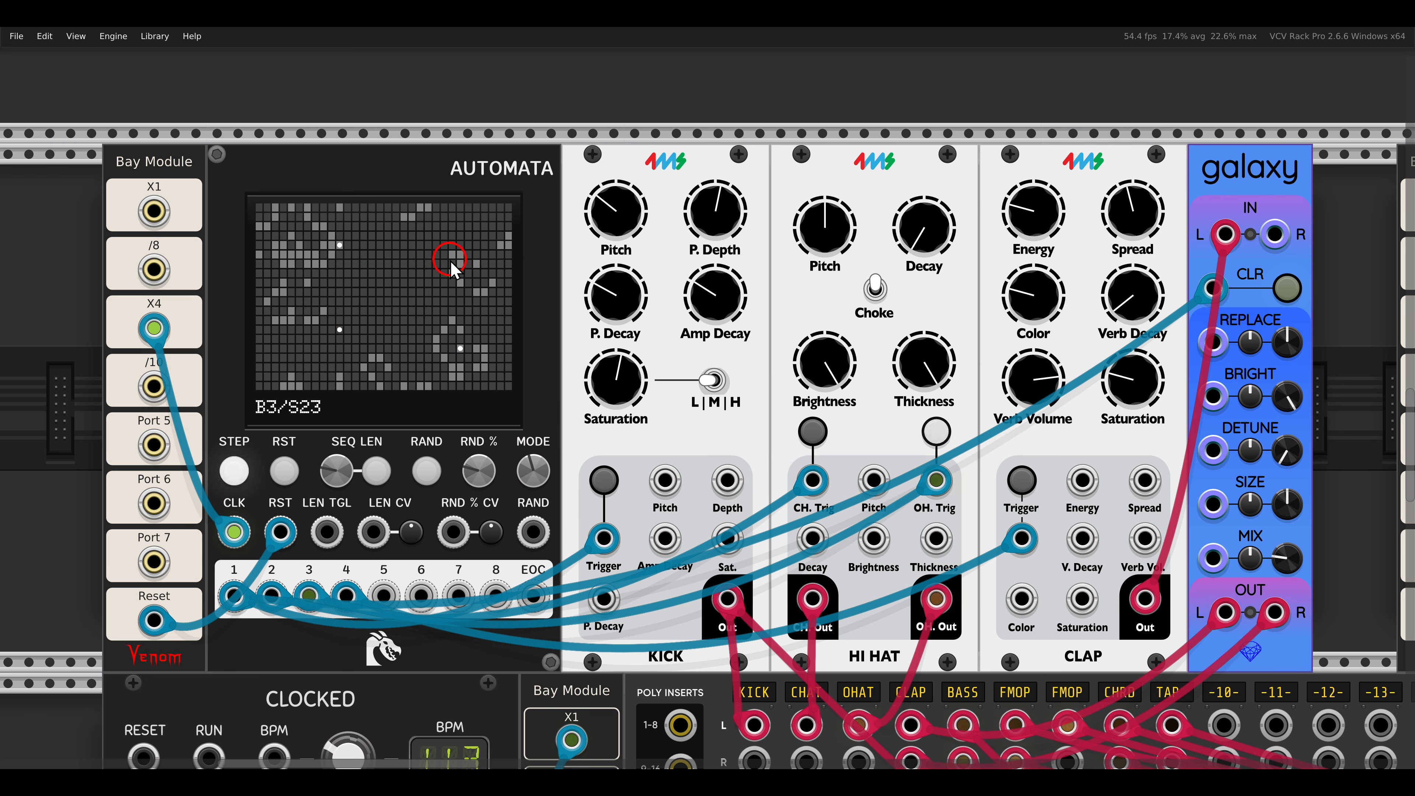
Step: Place scattered trigger cells in AUTOMATA's fourth trigger set over a newly randomized grid, and return the module to Play mode
drag(533, 473, 533, 435)
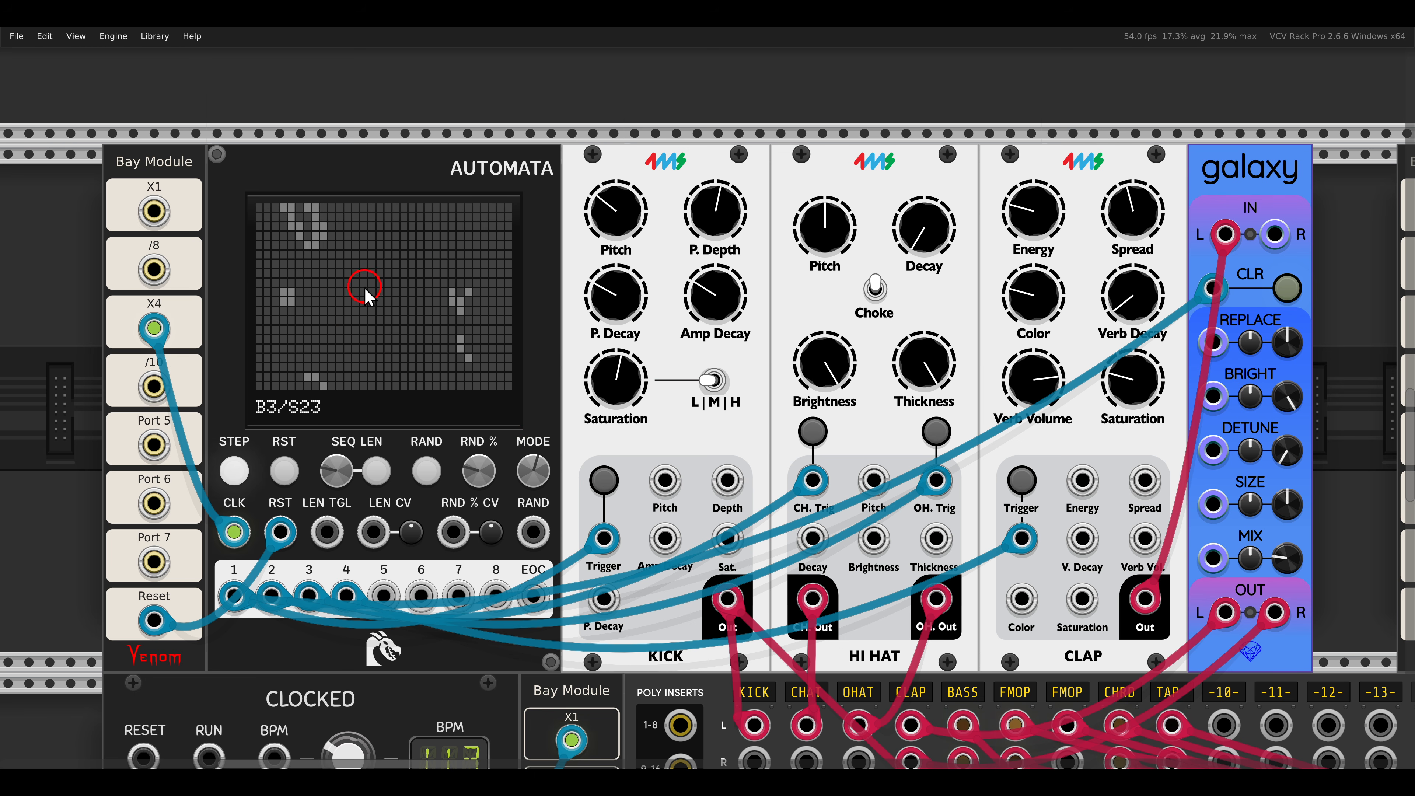
click(412, 478)
click(348, 329)
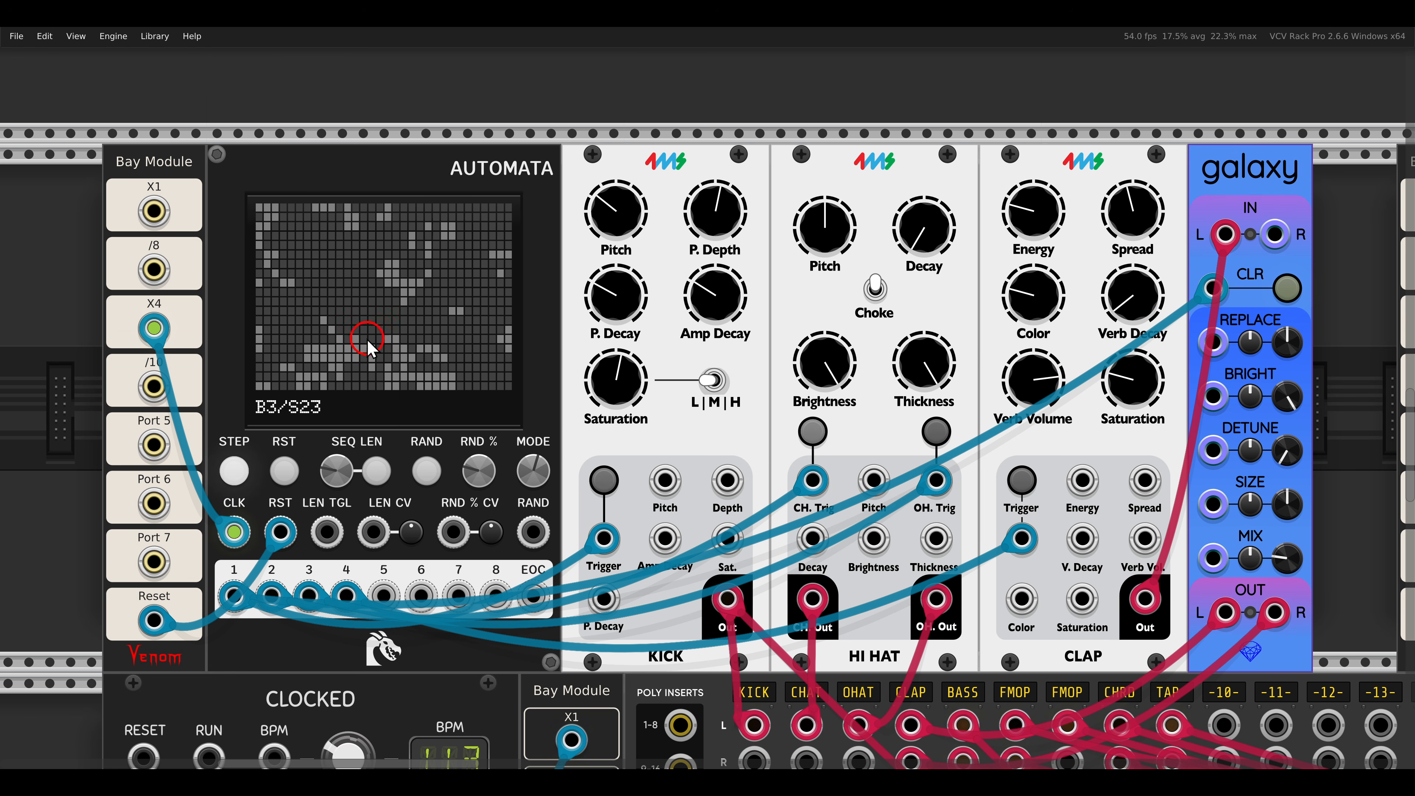
click(452, 255)
click(448, 384)
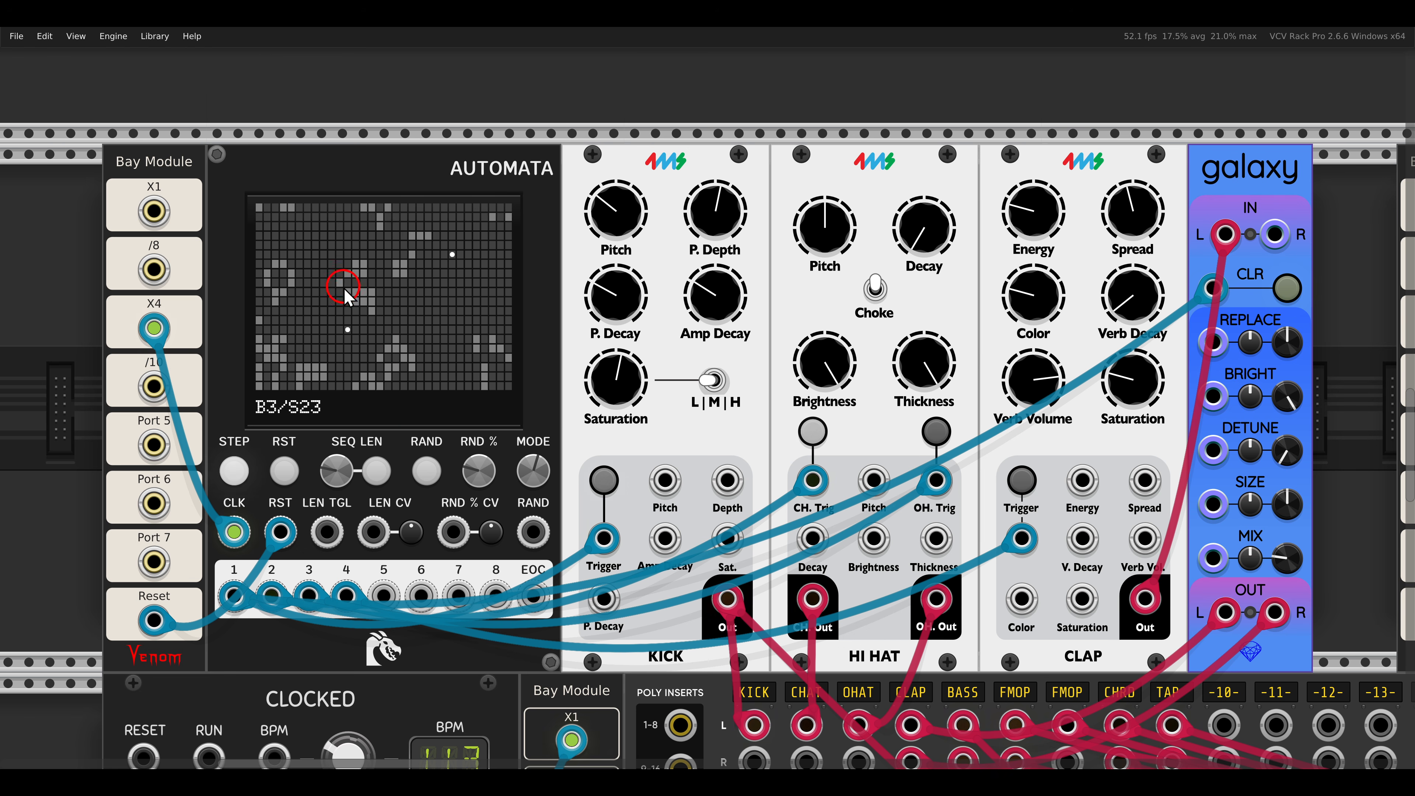
click(331, 264)
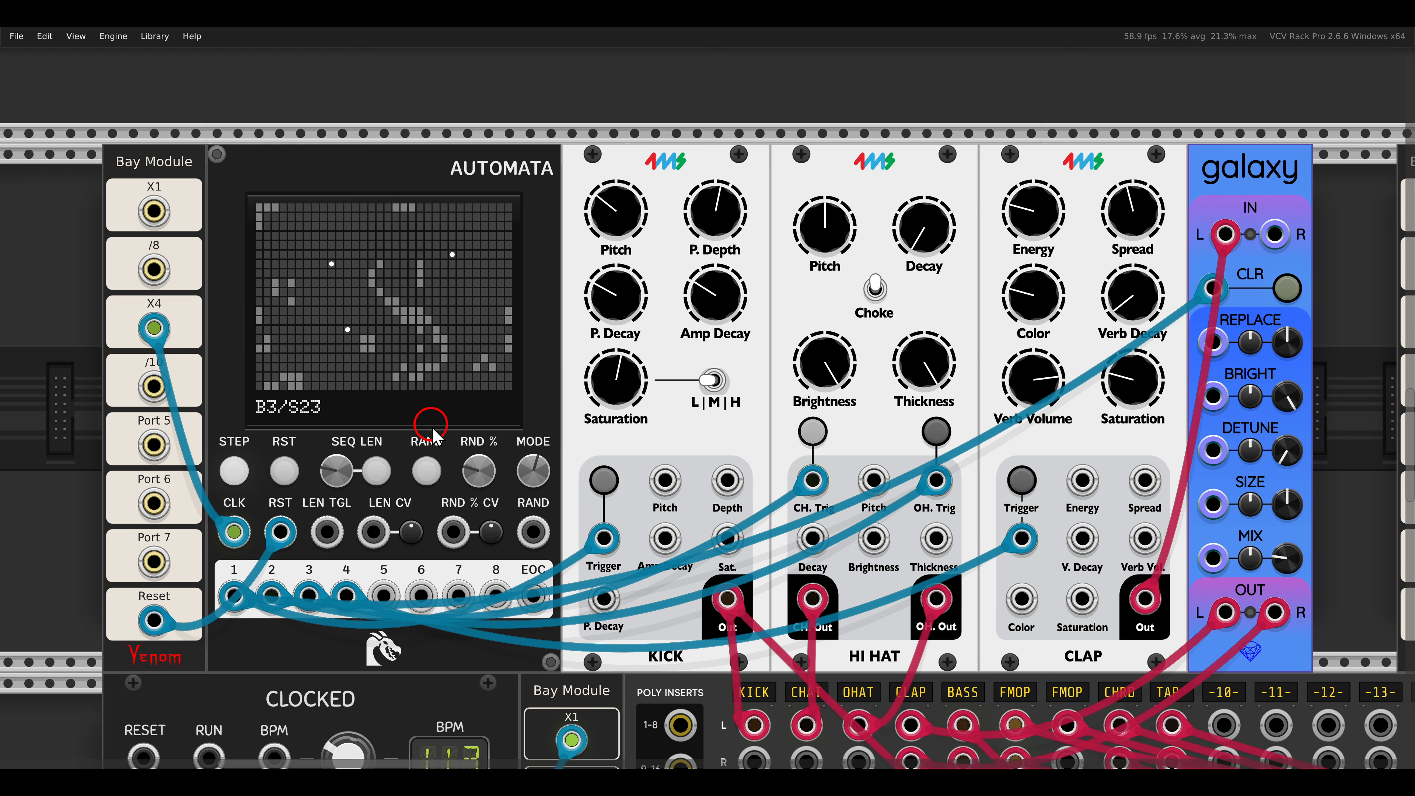
double_click(540, 470)
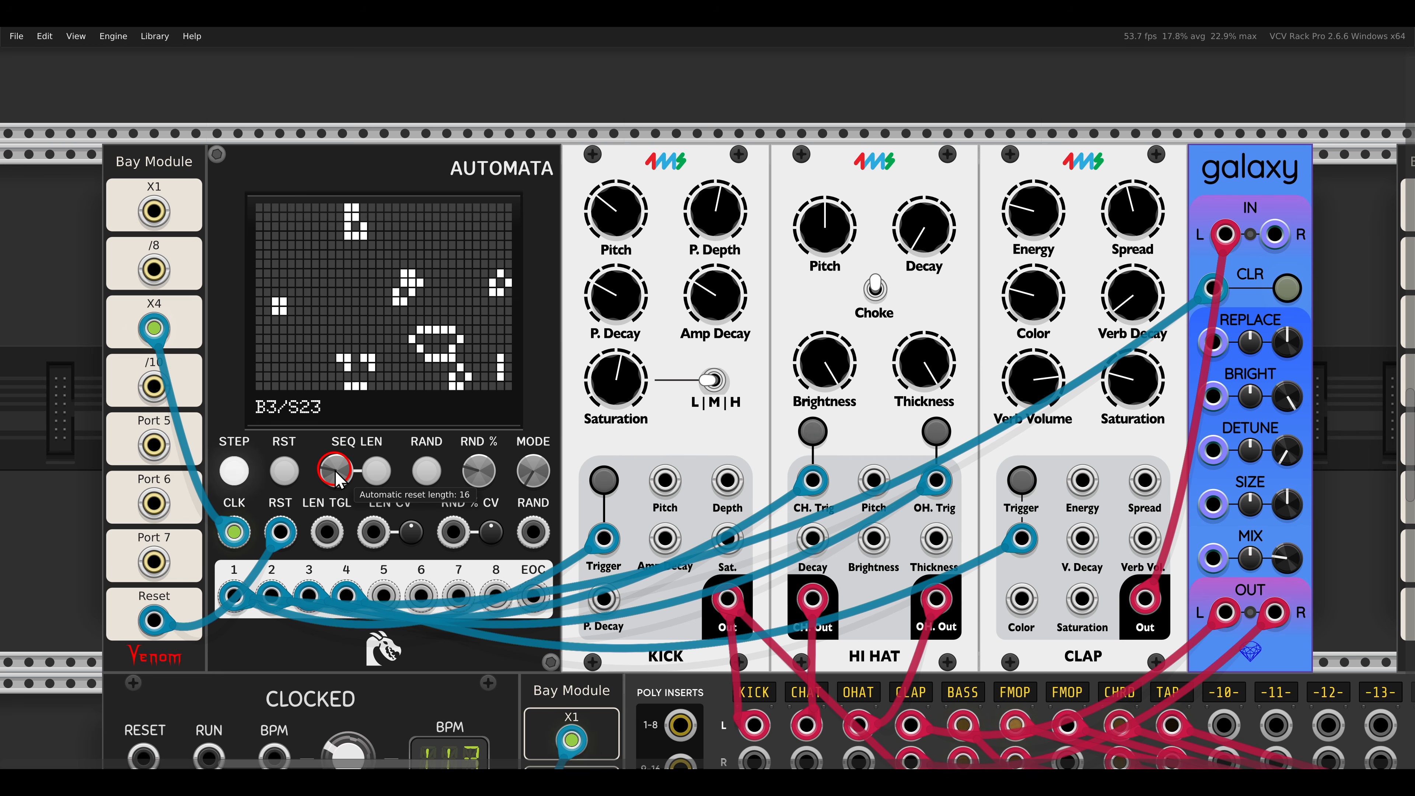
Step: Enable AUTOMATA's automatic sequence-length reset and patch the Bay Module's /10 output to its RAND input
click(377, 473)
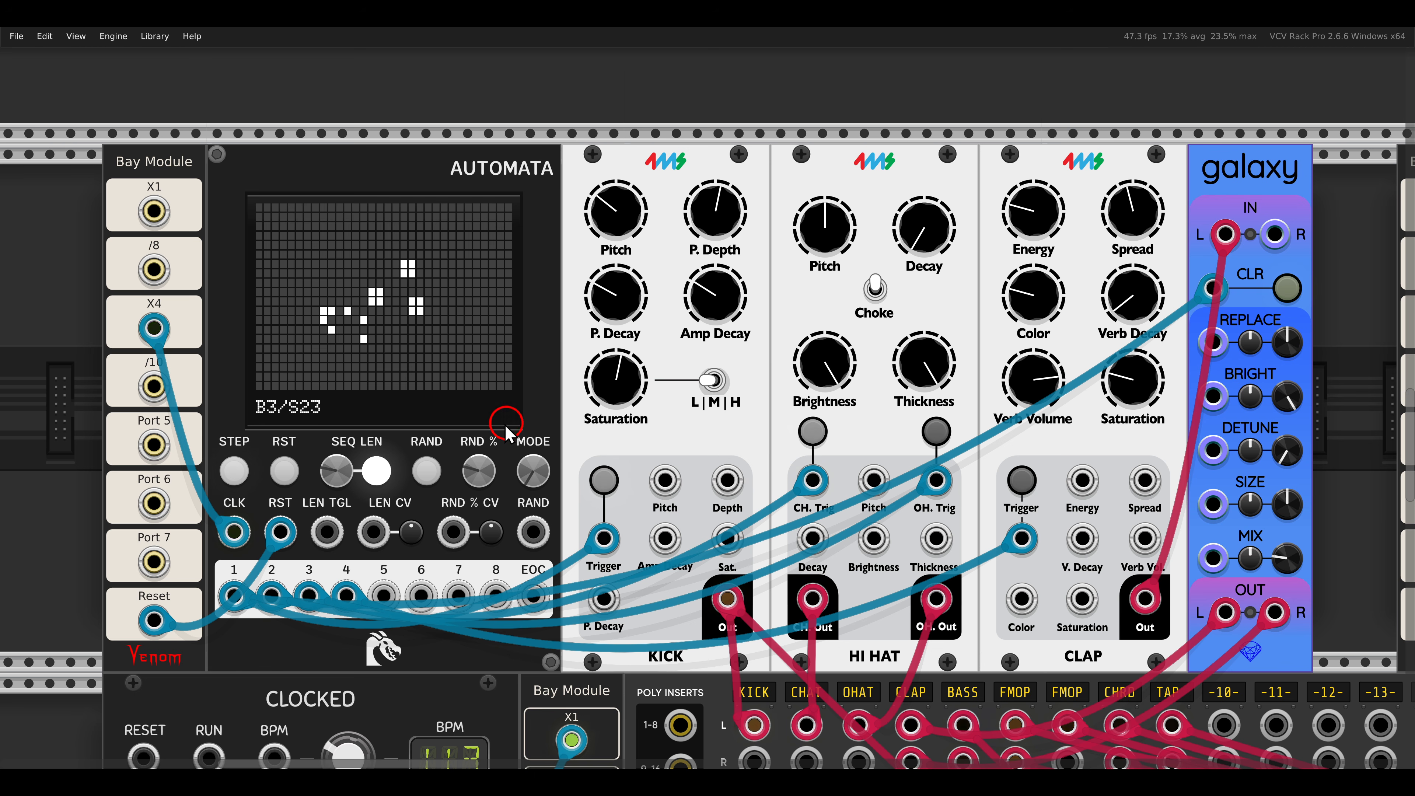
drag(152, 384, 529, 534)
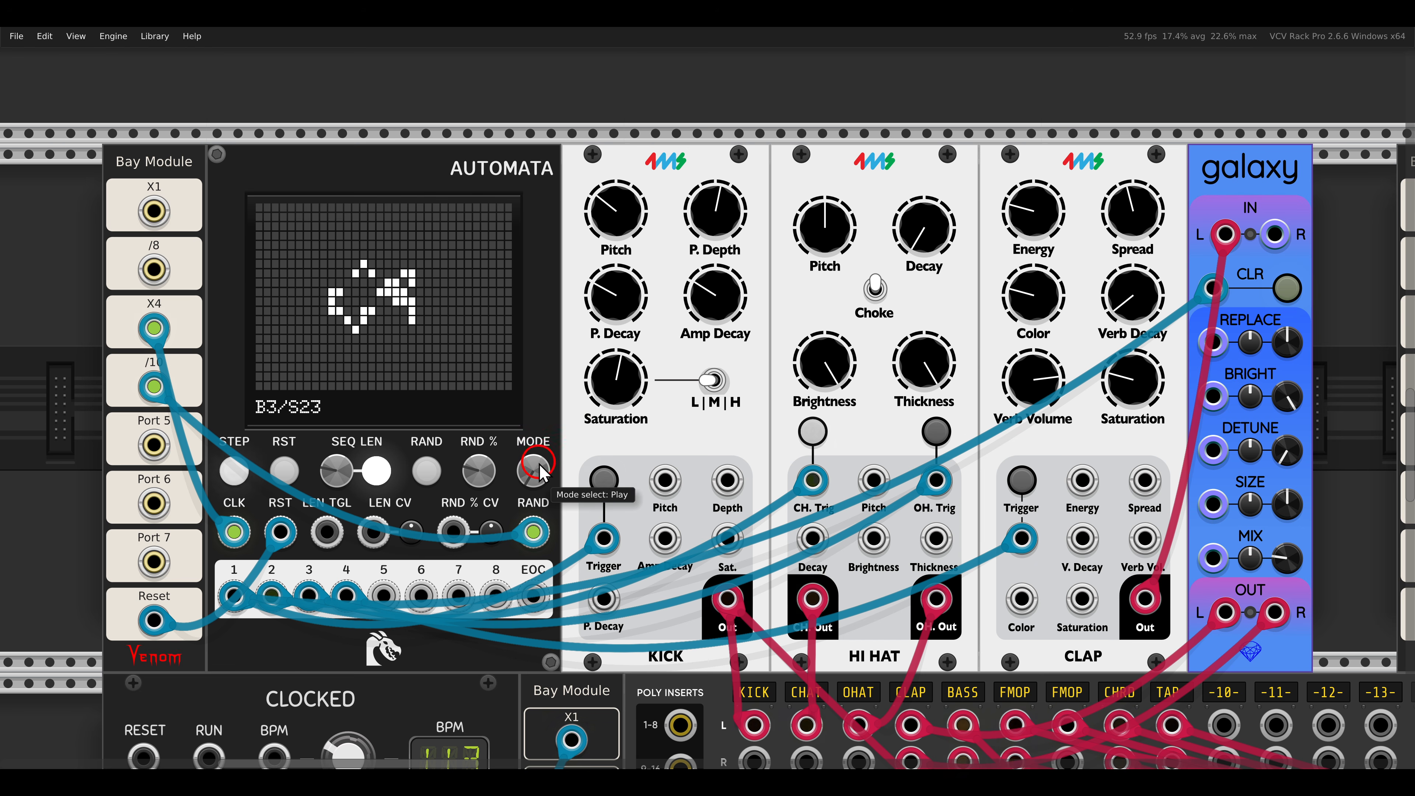
Step: Add four more trigger cells to AUTOMATA's trigger set 3 and return the module to Play mode
drag(533, 471, 546, 416)
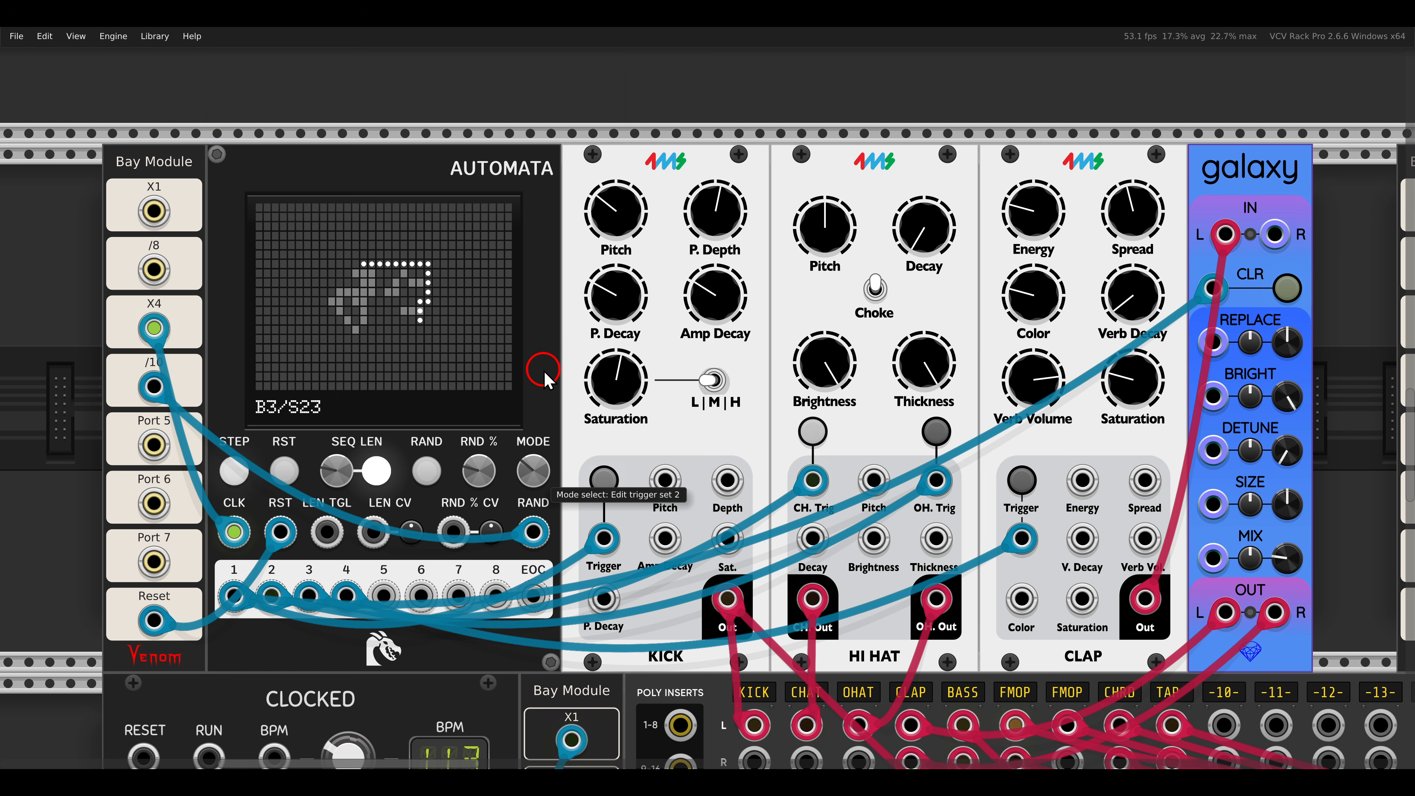
click(413, 264)
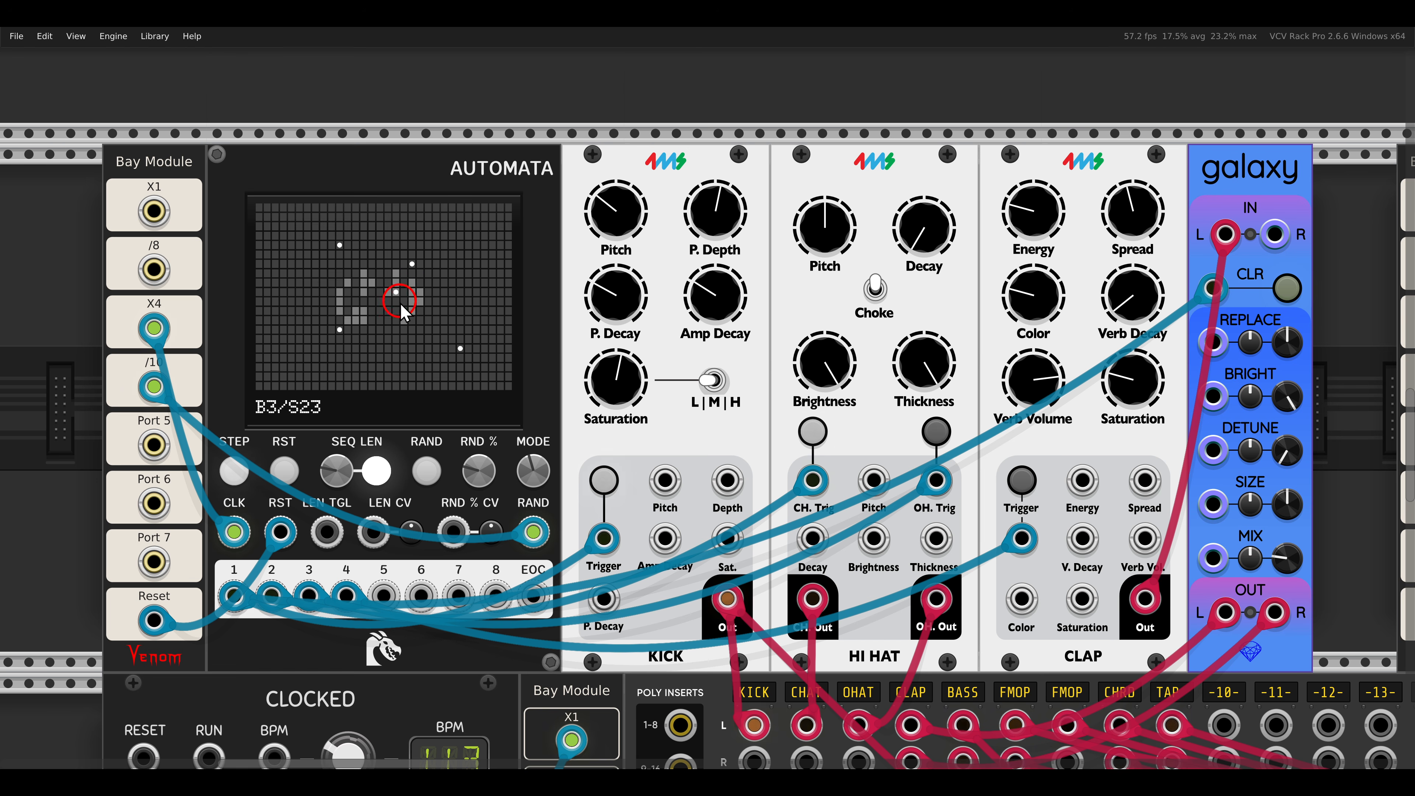
click(380, 349)
click(387, 348)
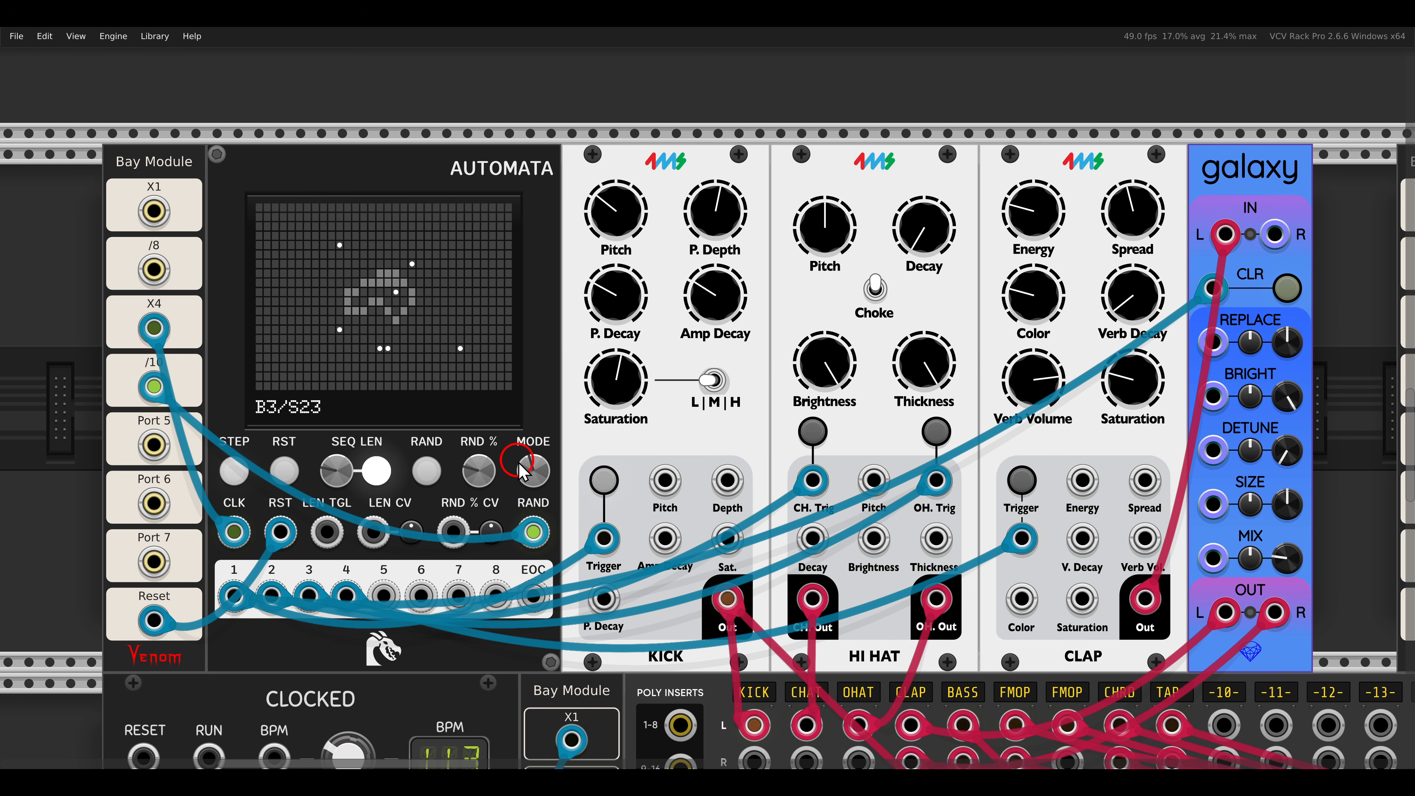
drag(523, 470, 524, 490)
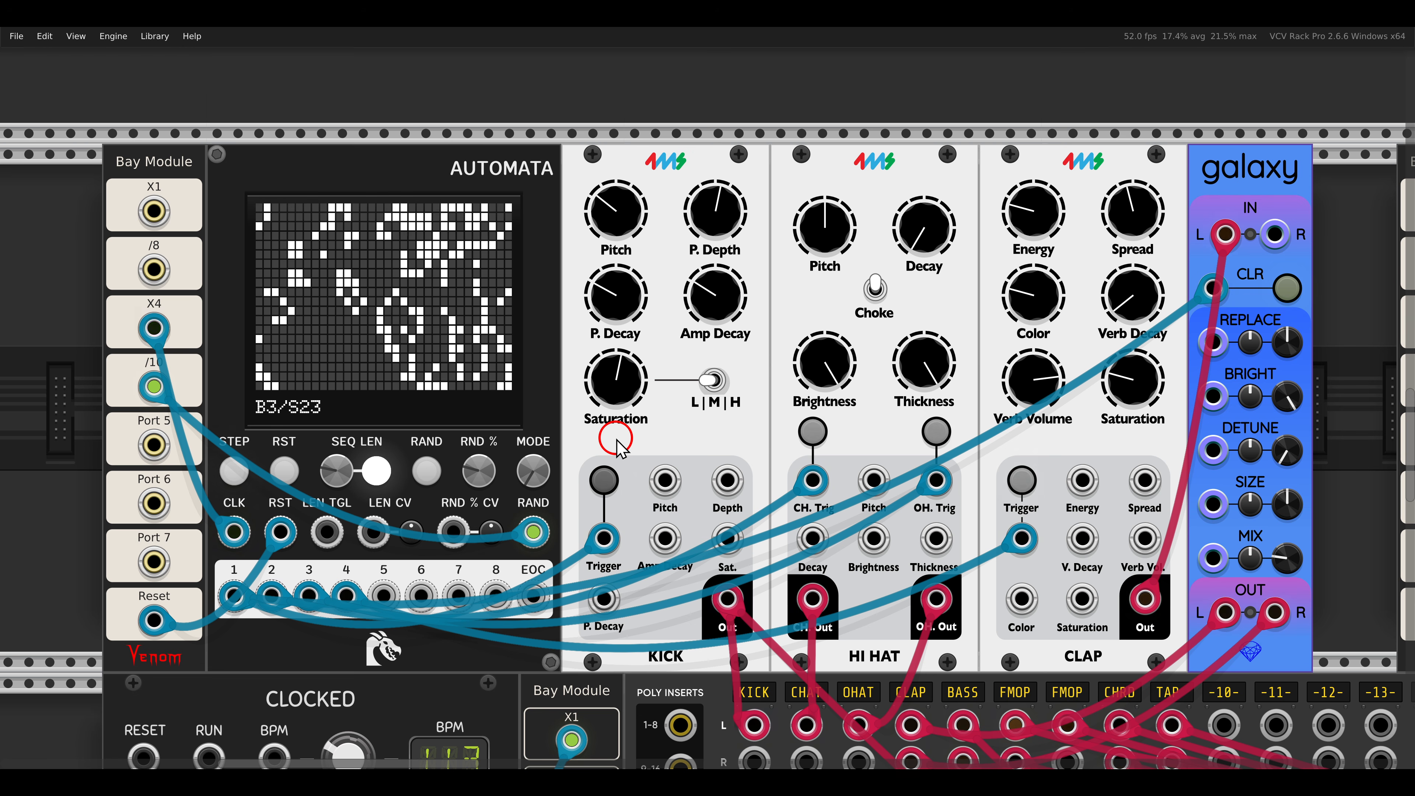
scroll(617, 444, down, 10)
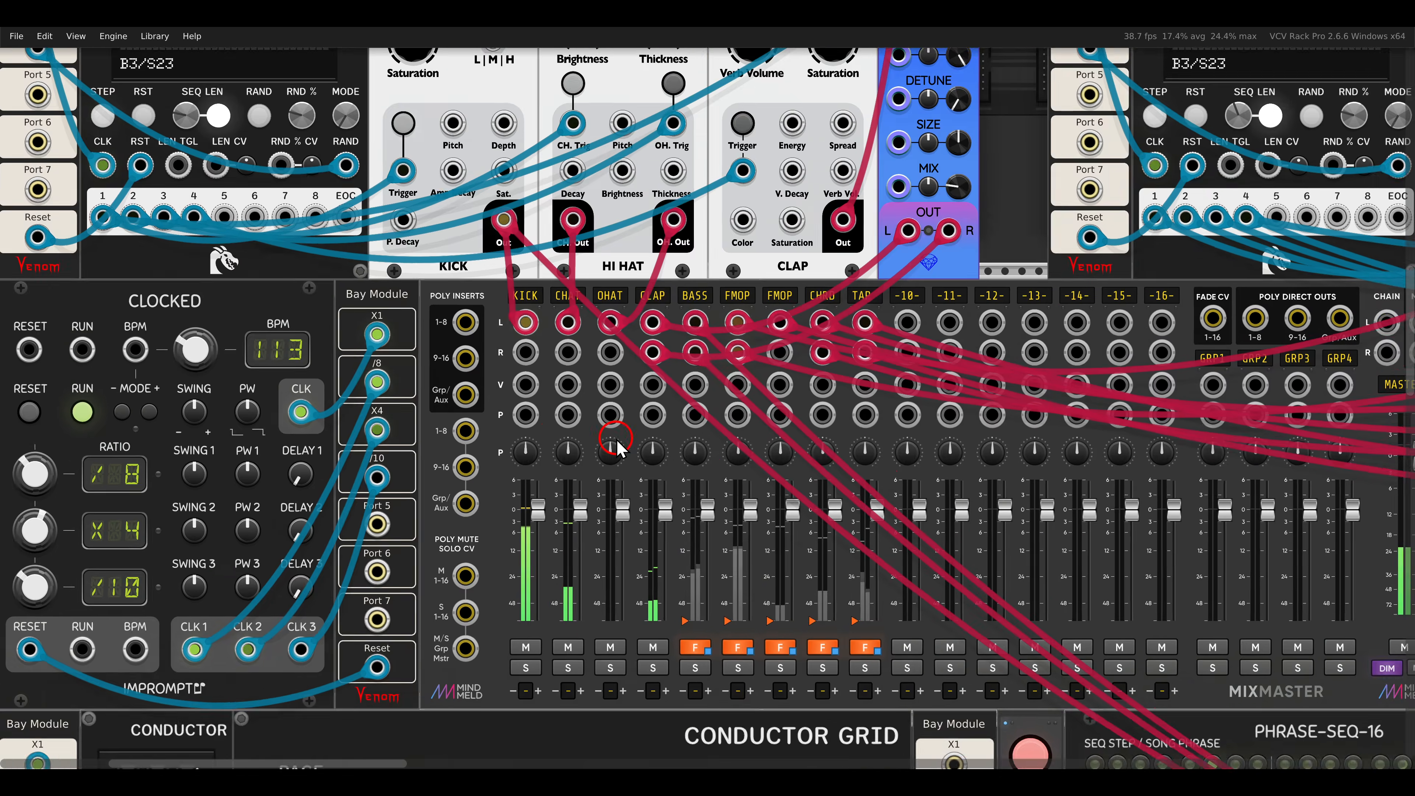
Step: Unmute the voice sequenced by PHRASE-SEQ-16 and played by MONO SLIDE
scroll(616, 444, down, 2)
scroll(617, 443, down, 2)
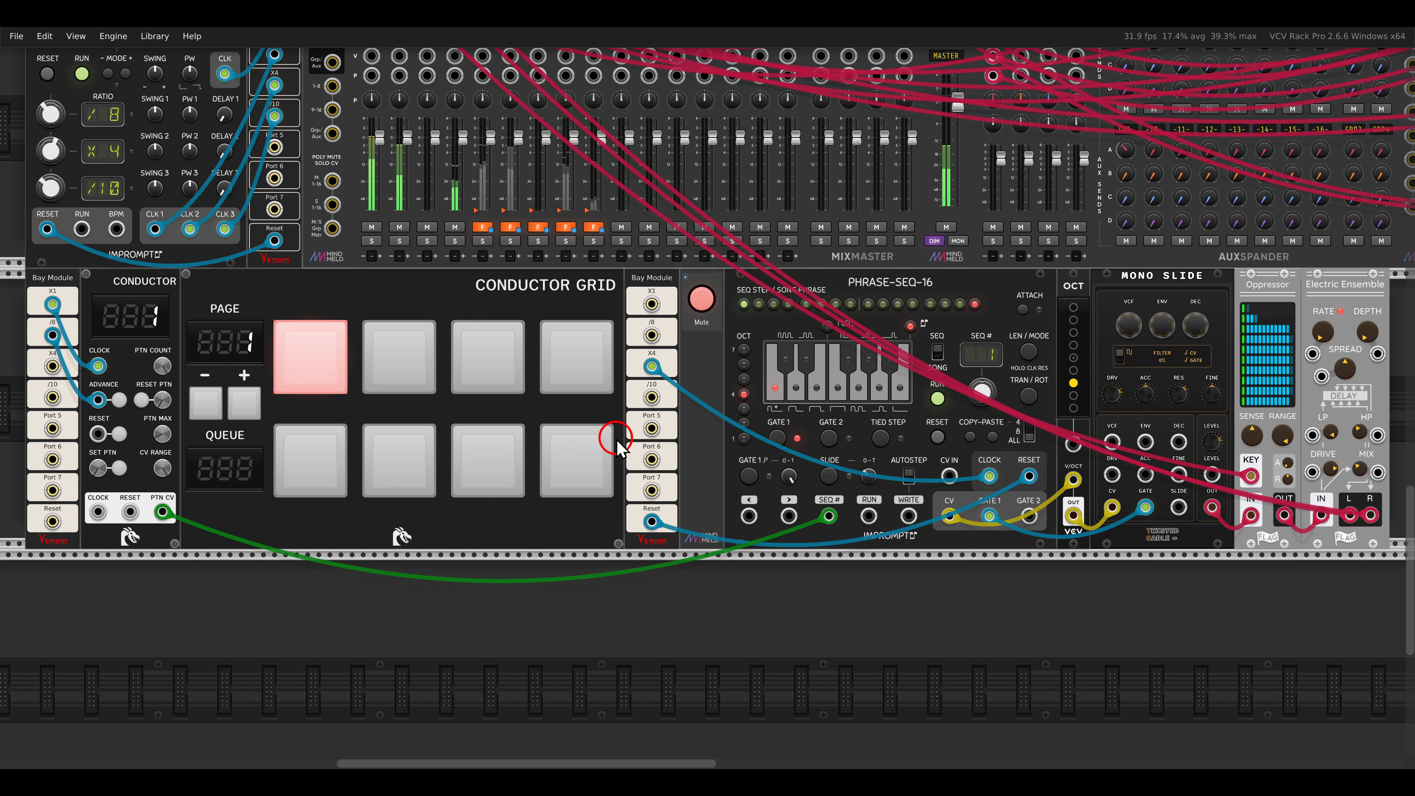
mouse_move(807, 301)
mouse_down()
mouse_move(947, 268)
mouse_move(967, 312)
mouse_up()
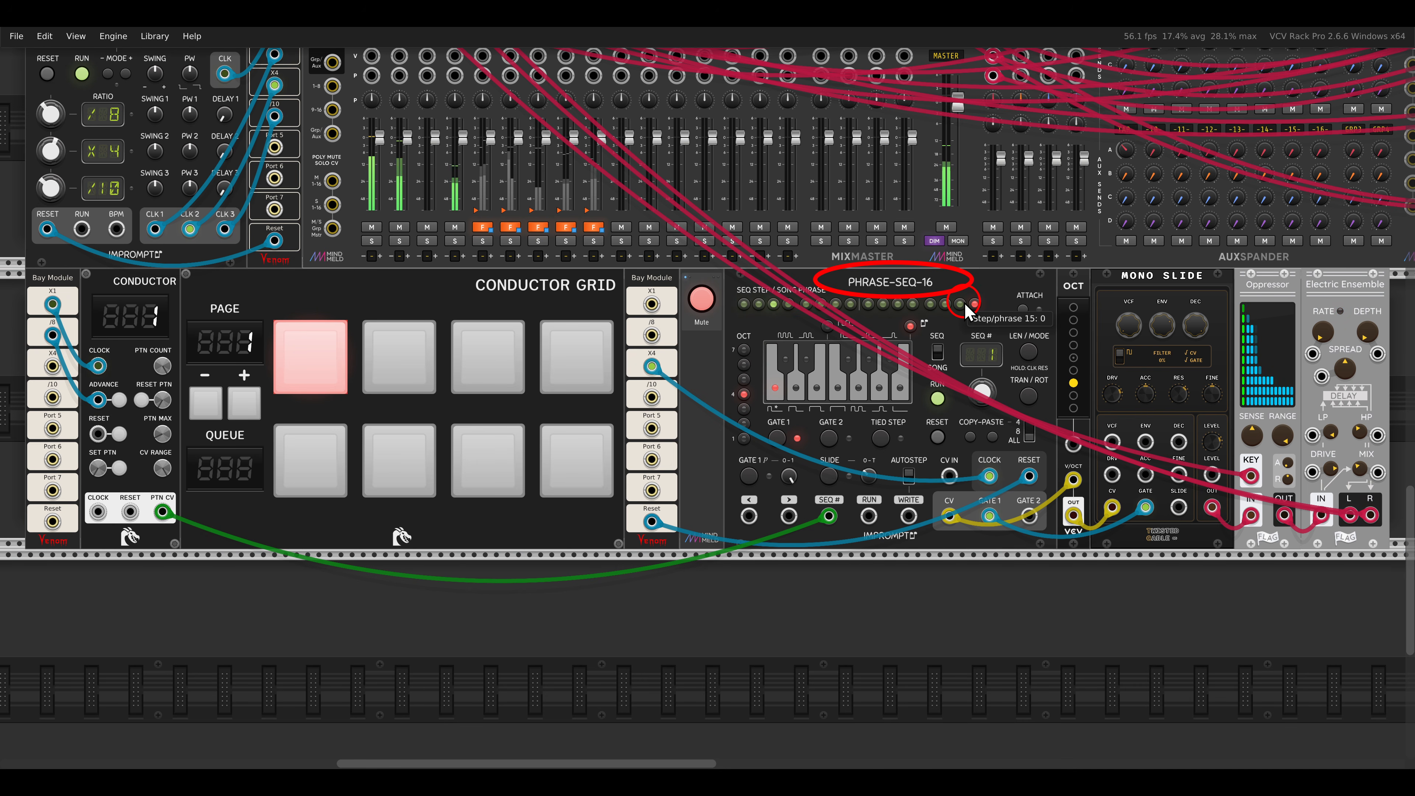
click(1106, 278)
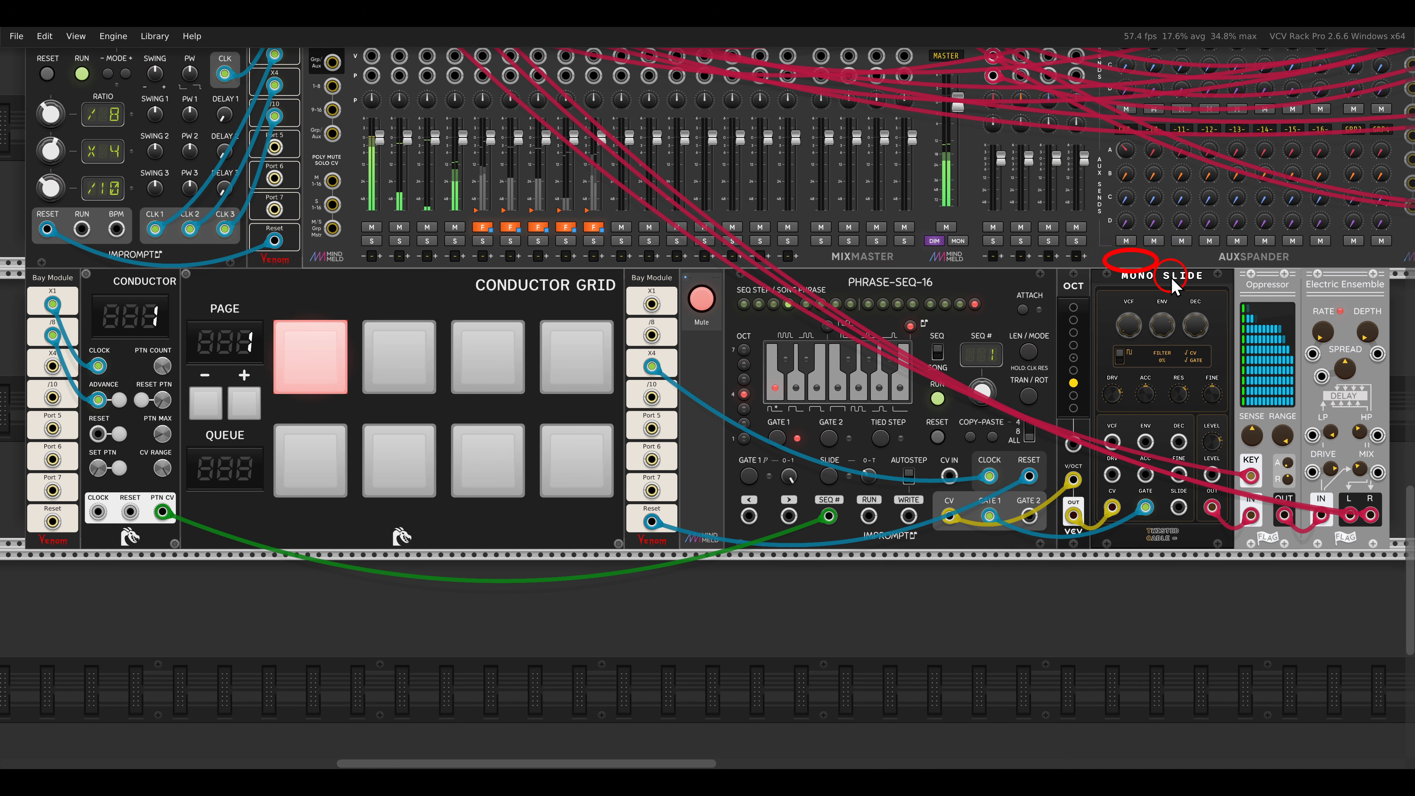
drag(1173, 284, 1216, 303)
click(701, 300)
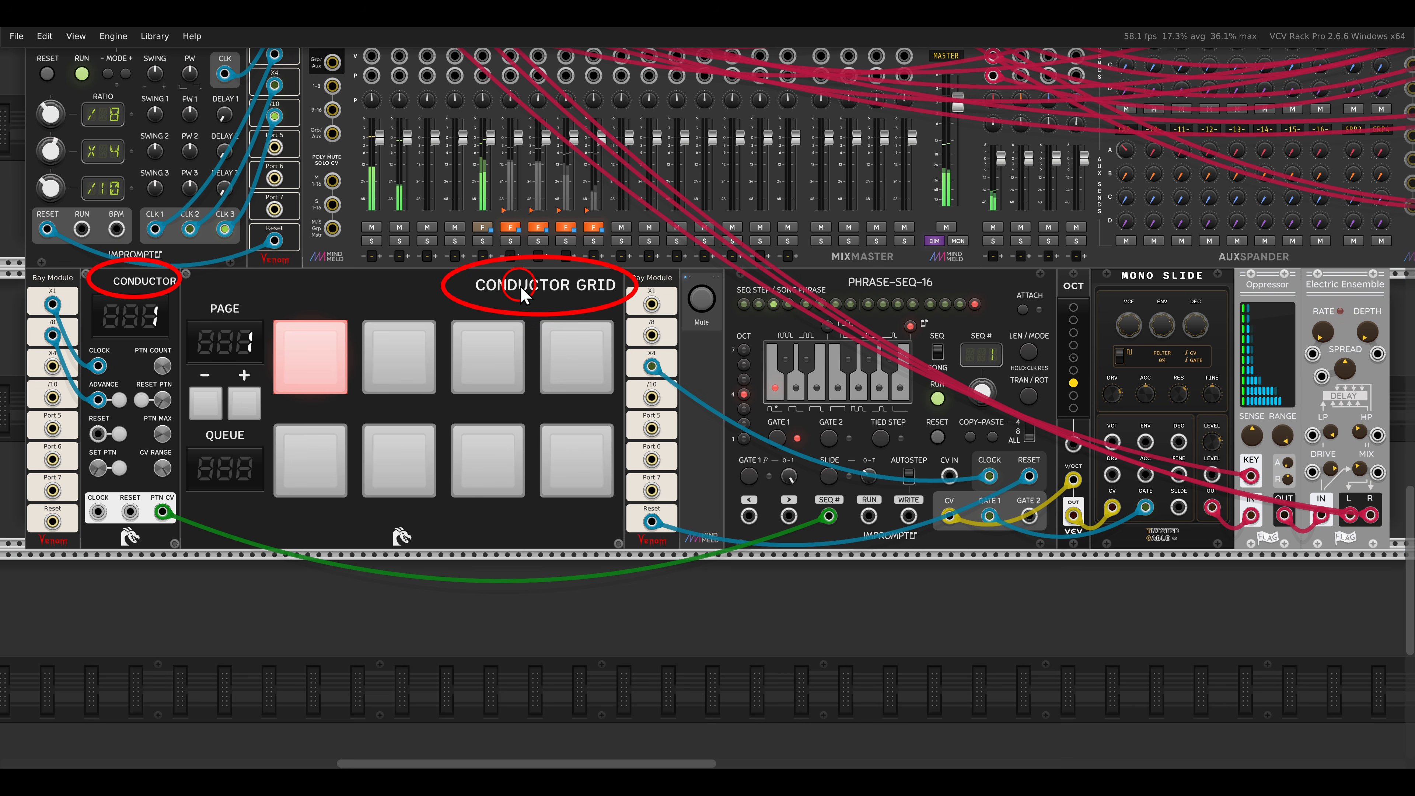
Step: Select patterns 3, 2, 4 and 1 in turn on CONDUCTOR GRID to switch the PHRASE-SEQ-16 sequence
scroll(262, 284, left, 5)
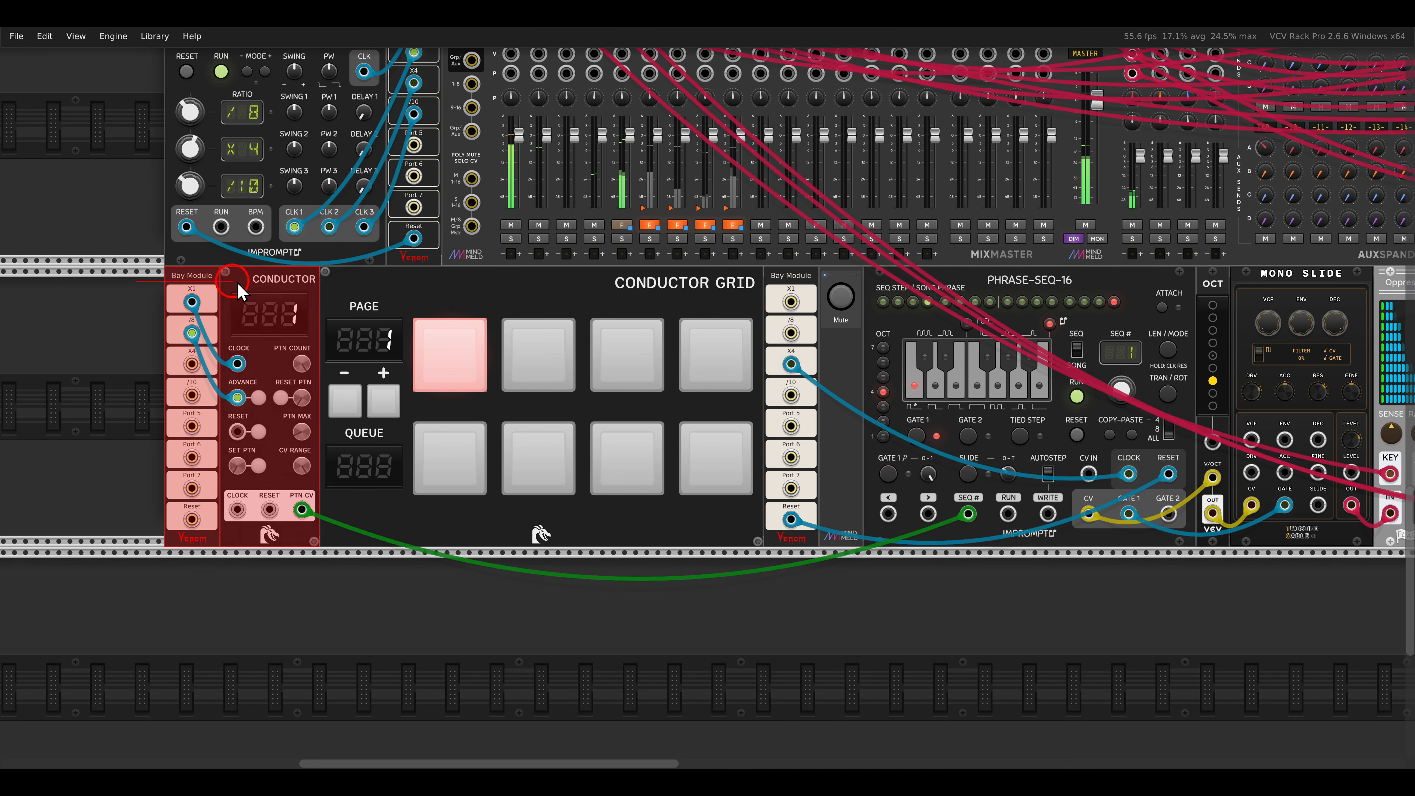
drag(231, 288, 287, 348)
click(114, 284)
scroll(420, 317, right, 3)
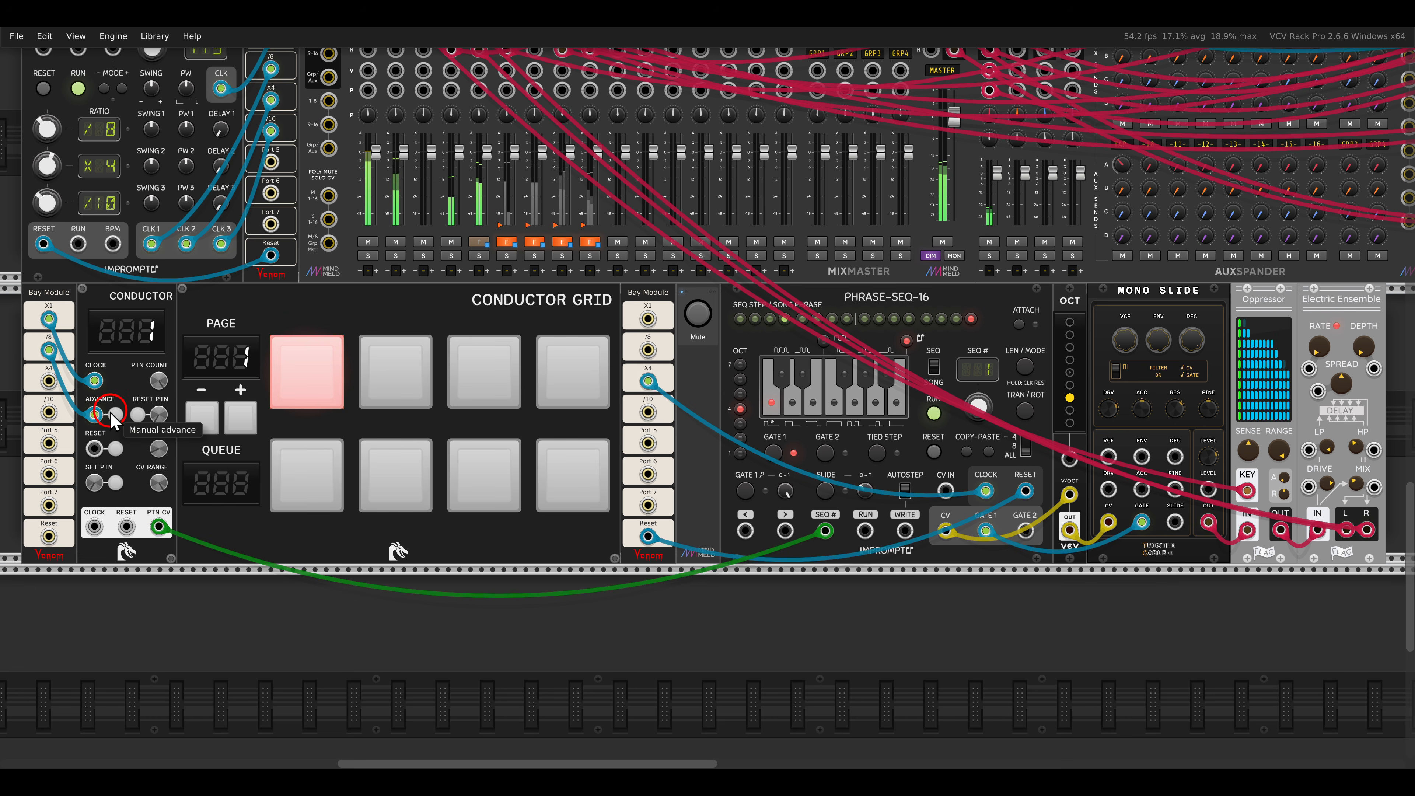
mouse_move(96, 406)
mouse_down()
mouse_move(132, 440)
mouse_move(156, 436)
mouse_up()
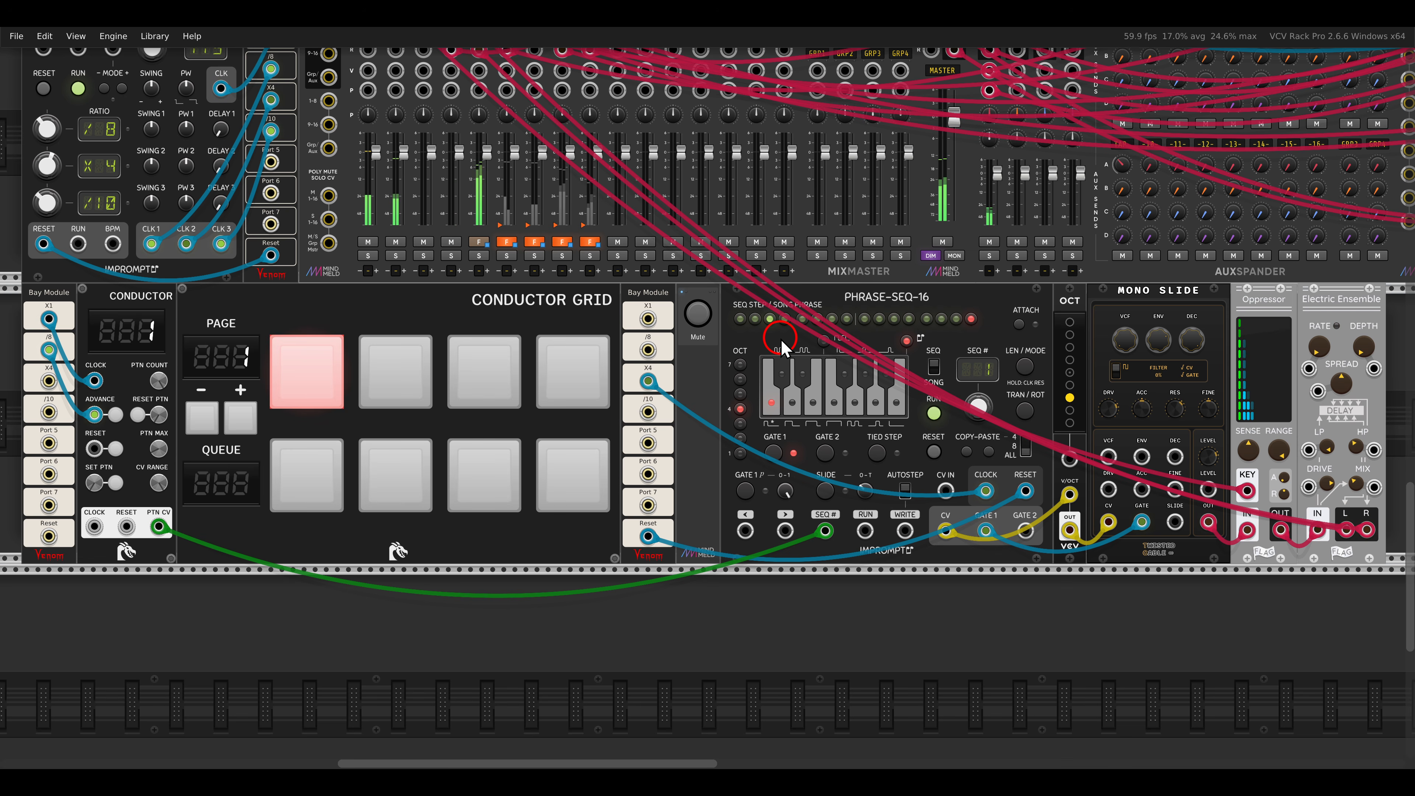
click(473, 373)
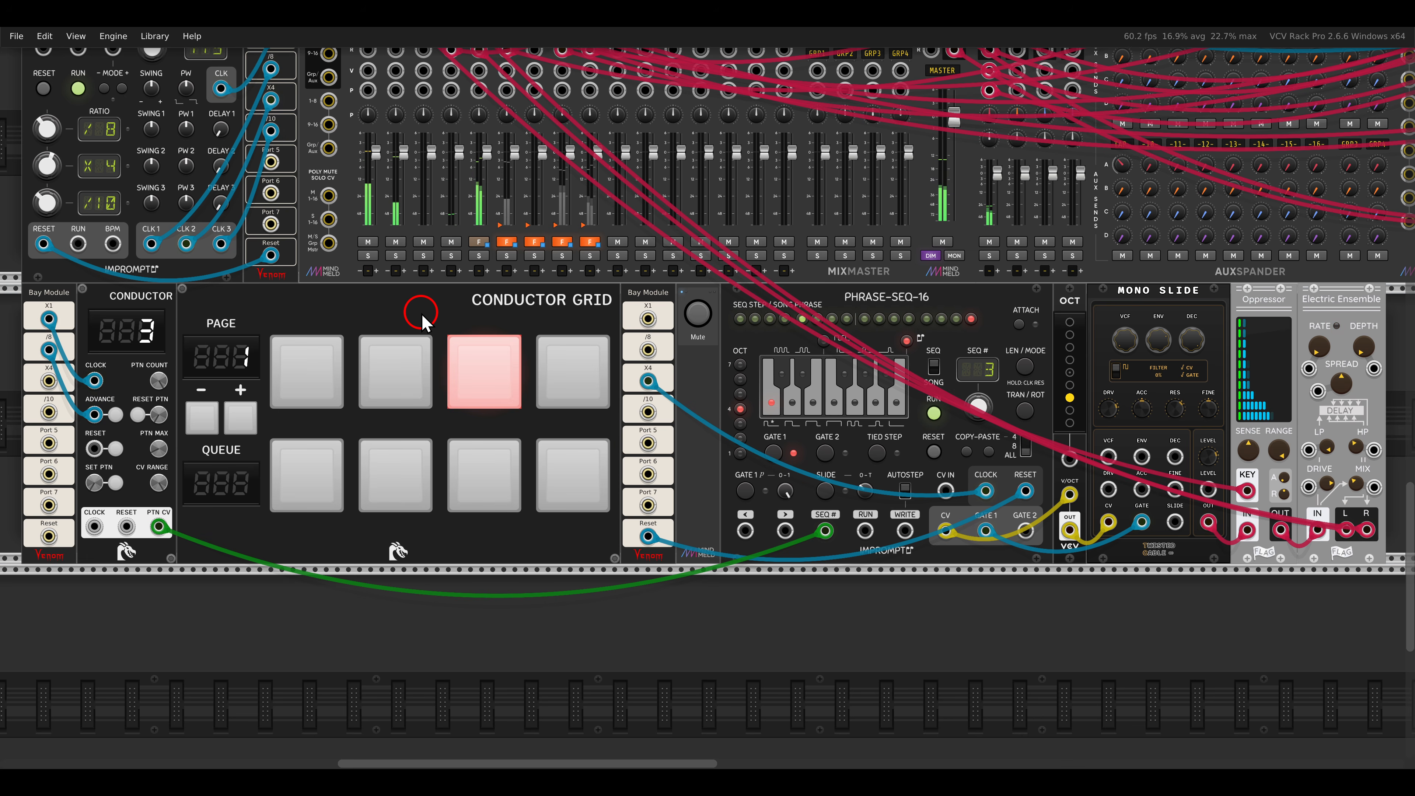
click(391, 371)
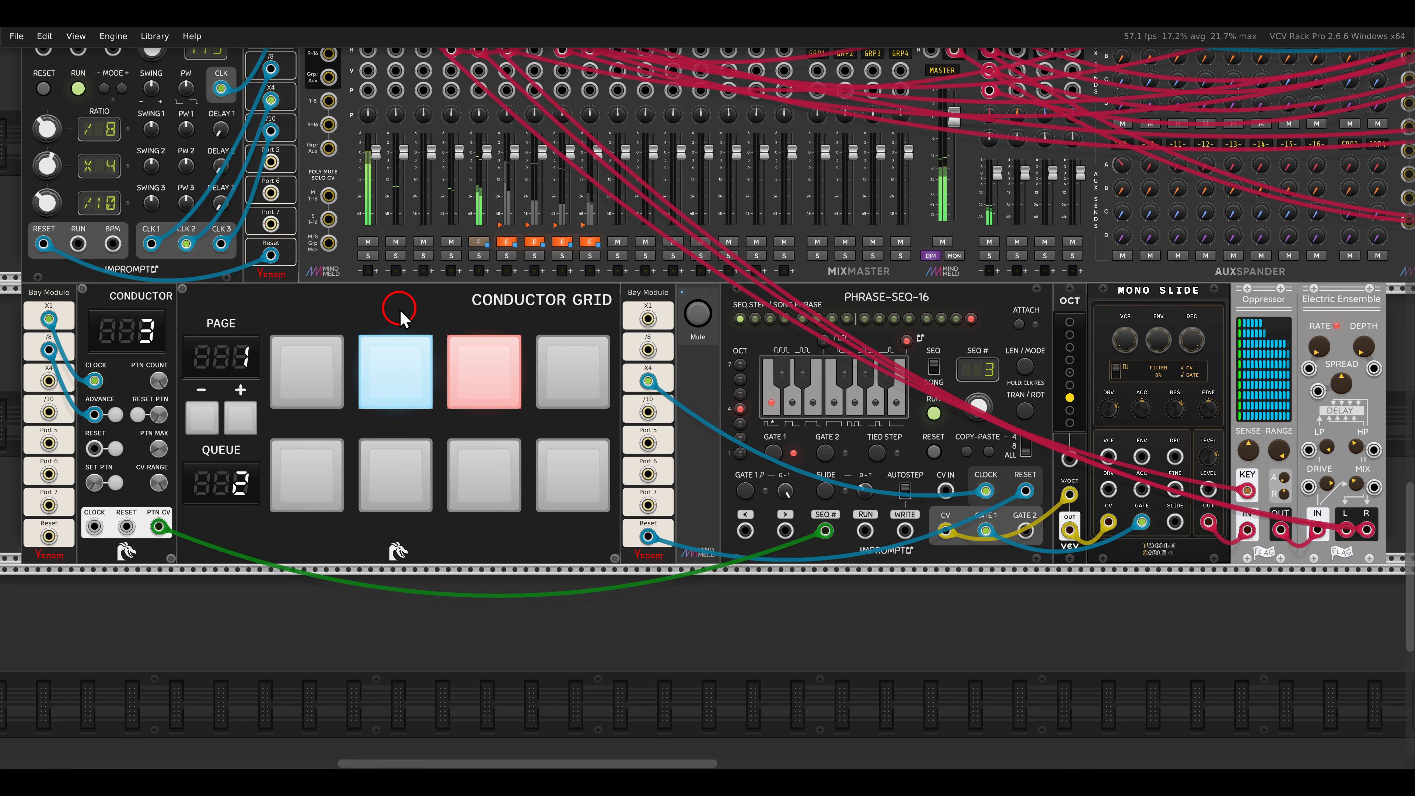
click(552, 363)
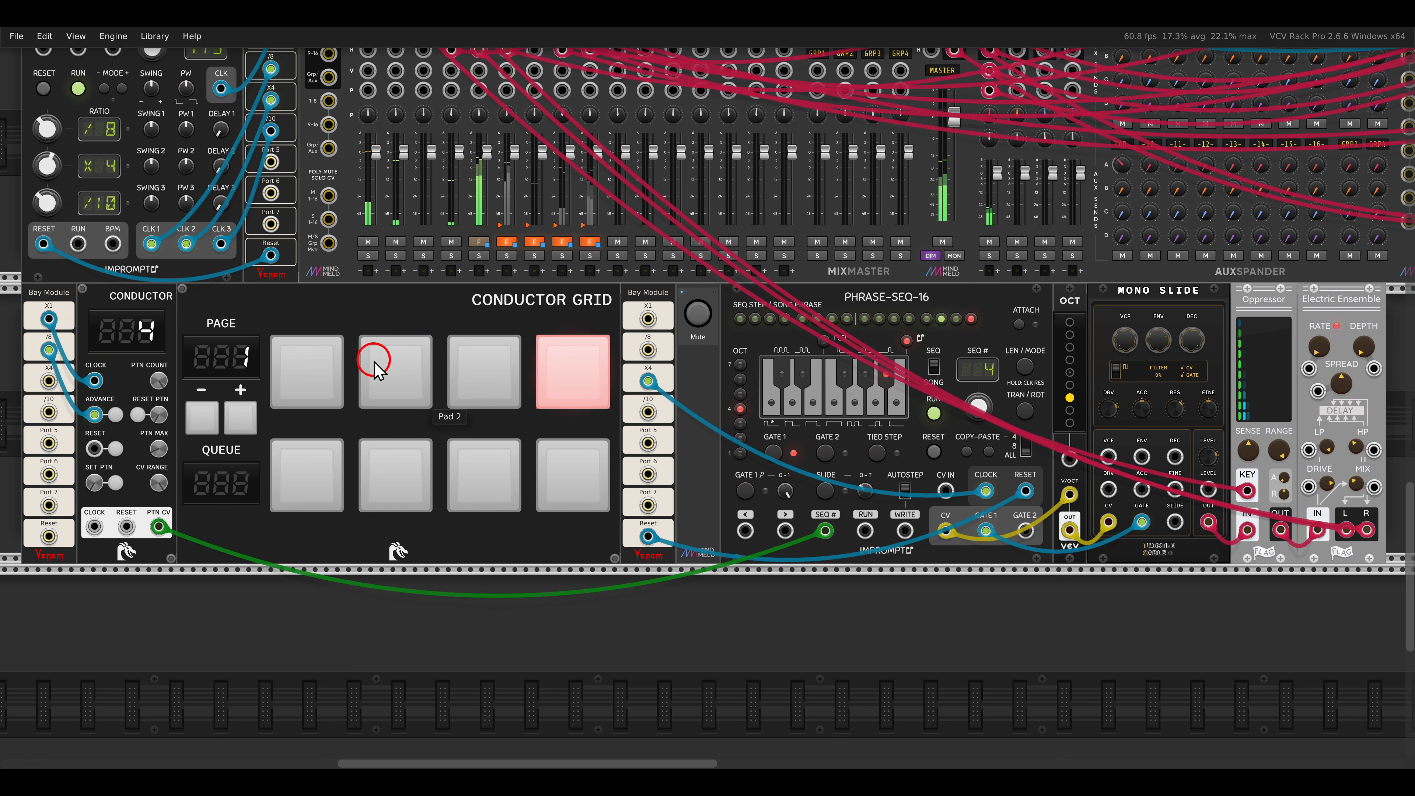
click(315, 360)
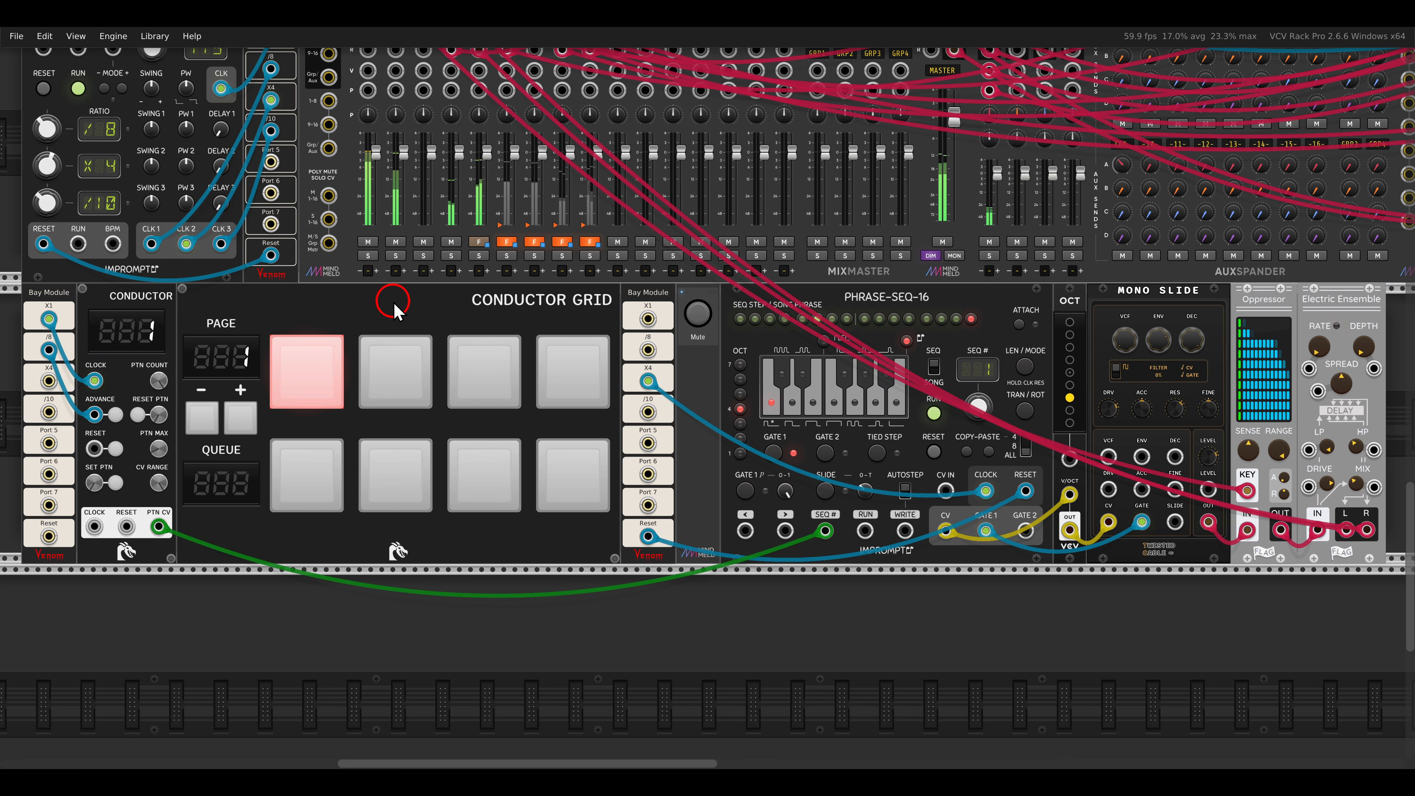
Step: Unmute the AUTOMATA-driven voice built from the FM-OP modules and the Ensemble Oscillator
scroll(394, 302, right, 10)
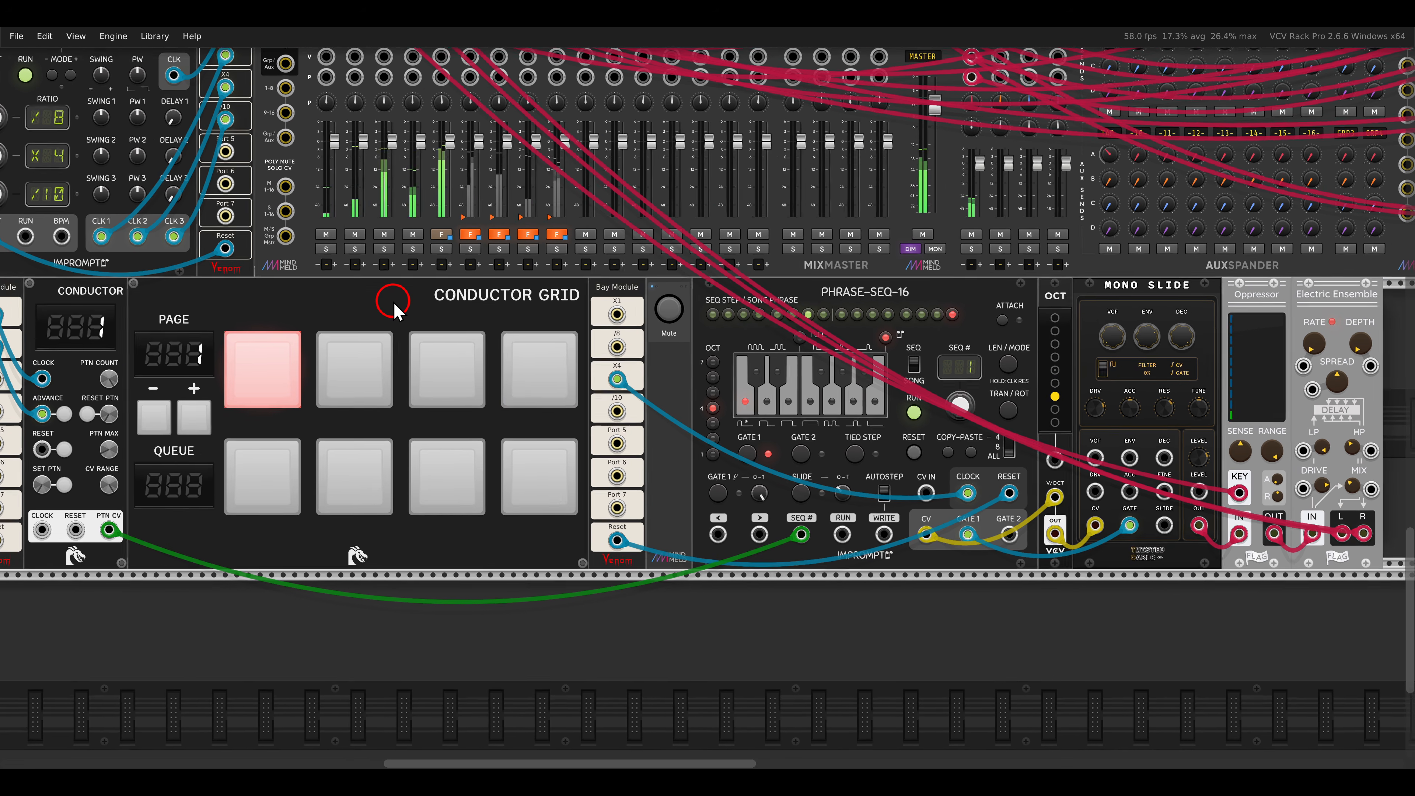
scroll(393, 303, right, 8)
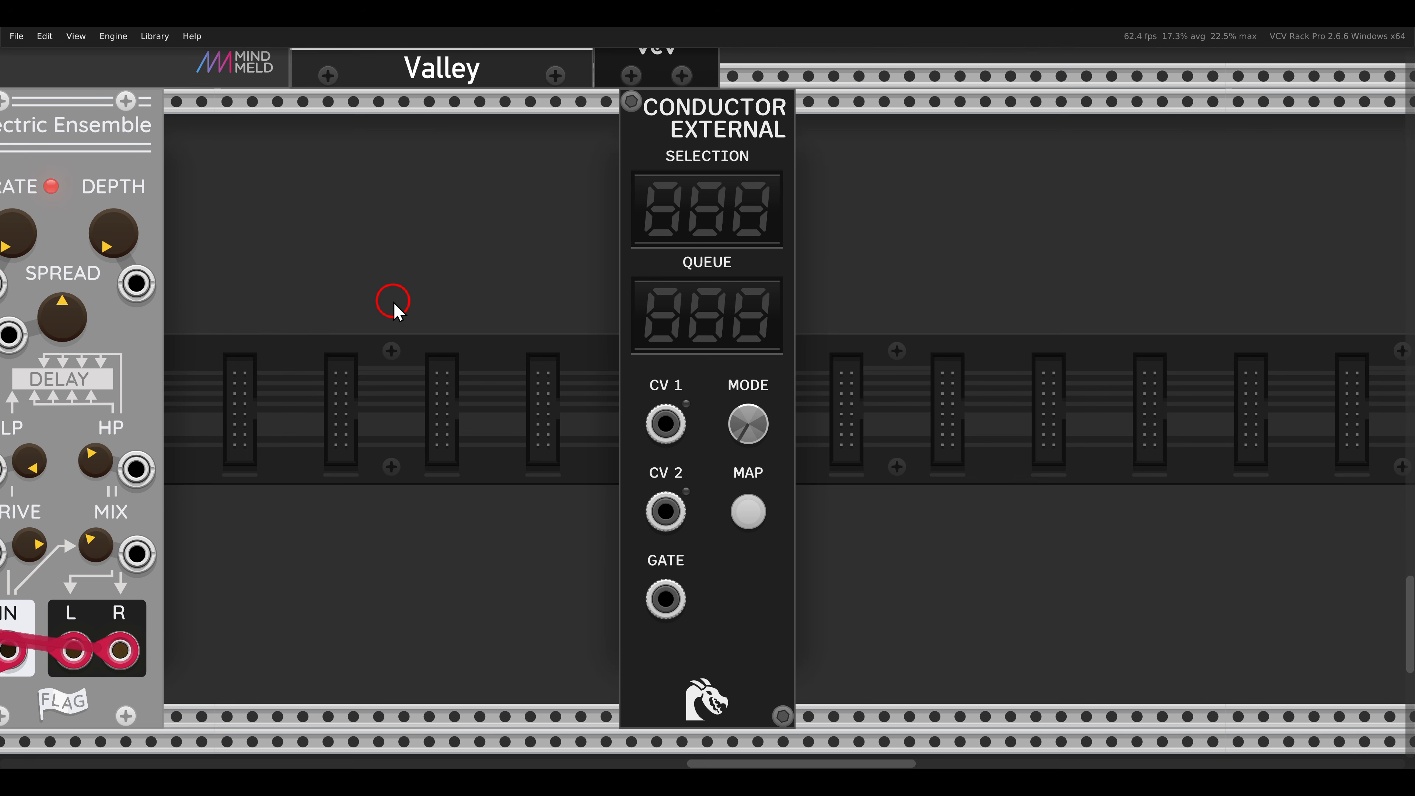
scroll(393, 302, down, 10)
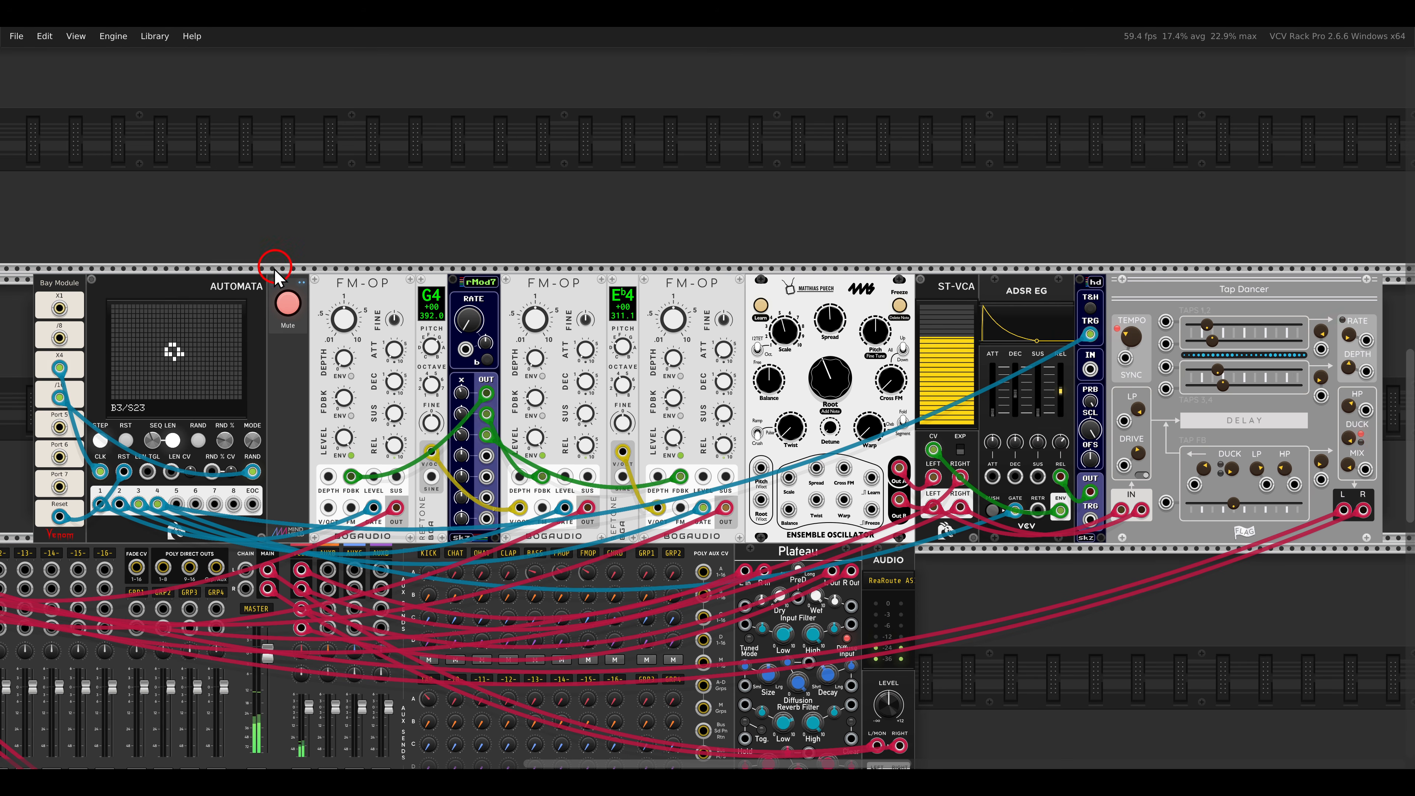
click(285, 302)
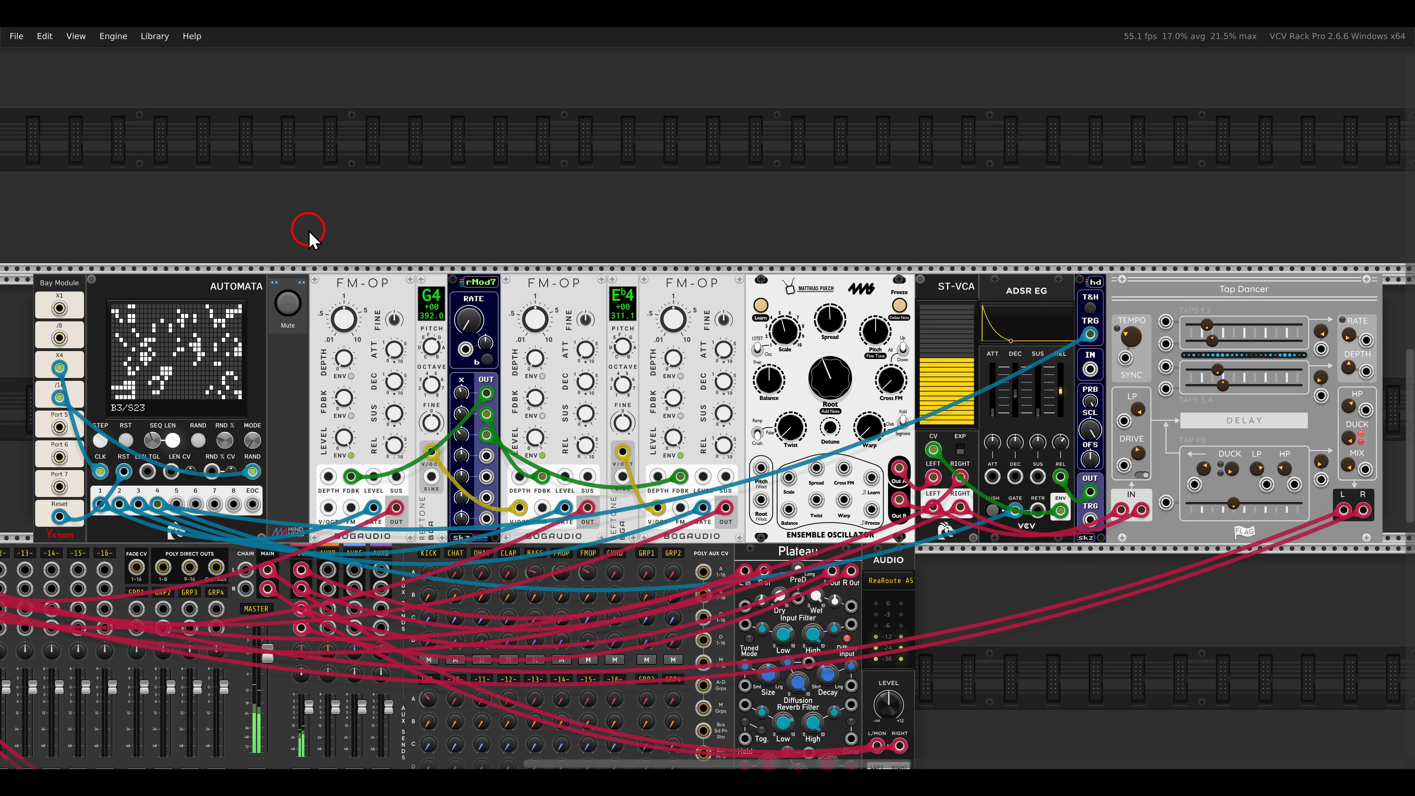
Step: Unmute the FadersOne and Harmony II voice, and check FadersOne's polyphonic channel options without changing them
scroll(309, 237, down, 4)
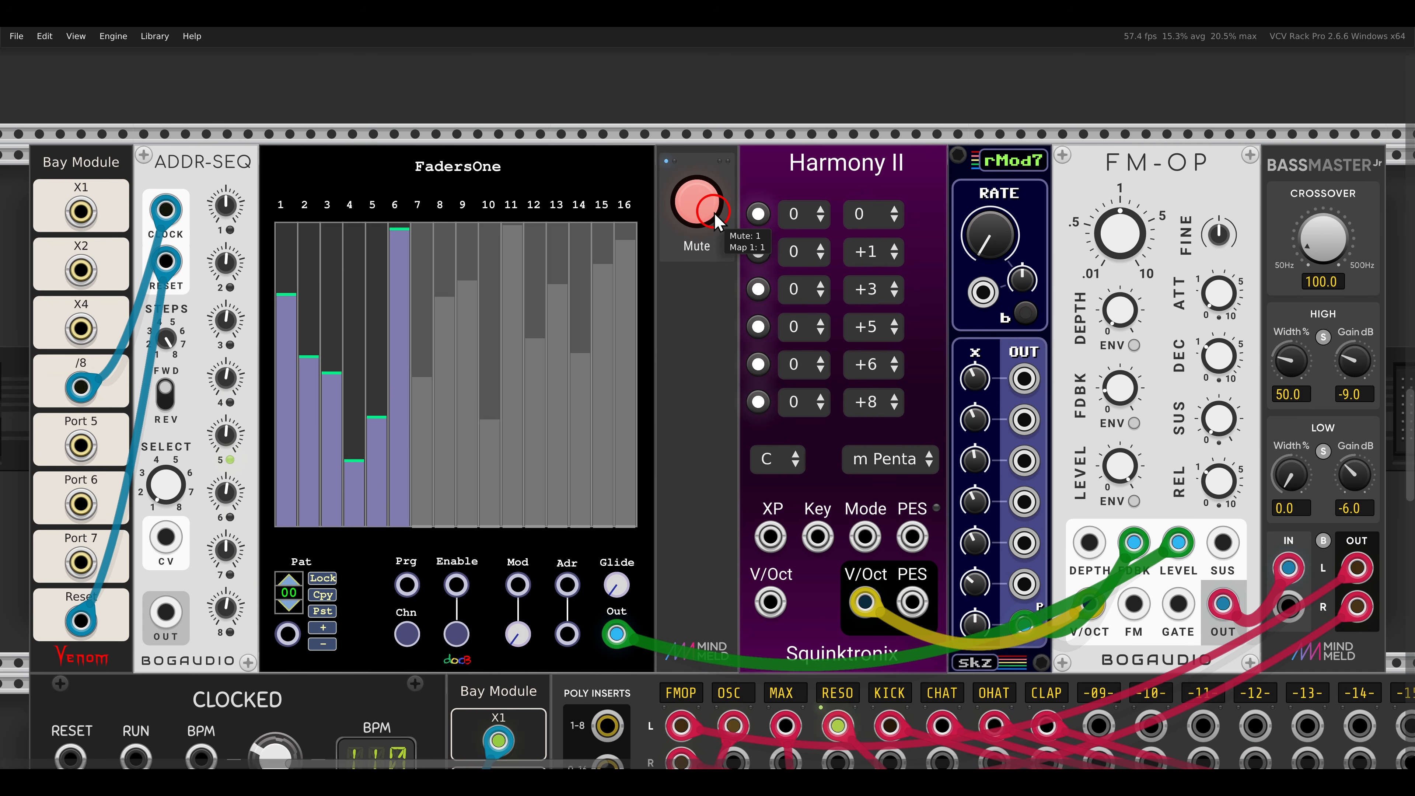
click(697, 202)
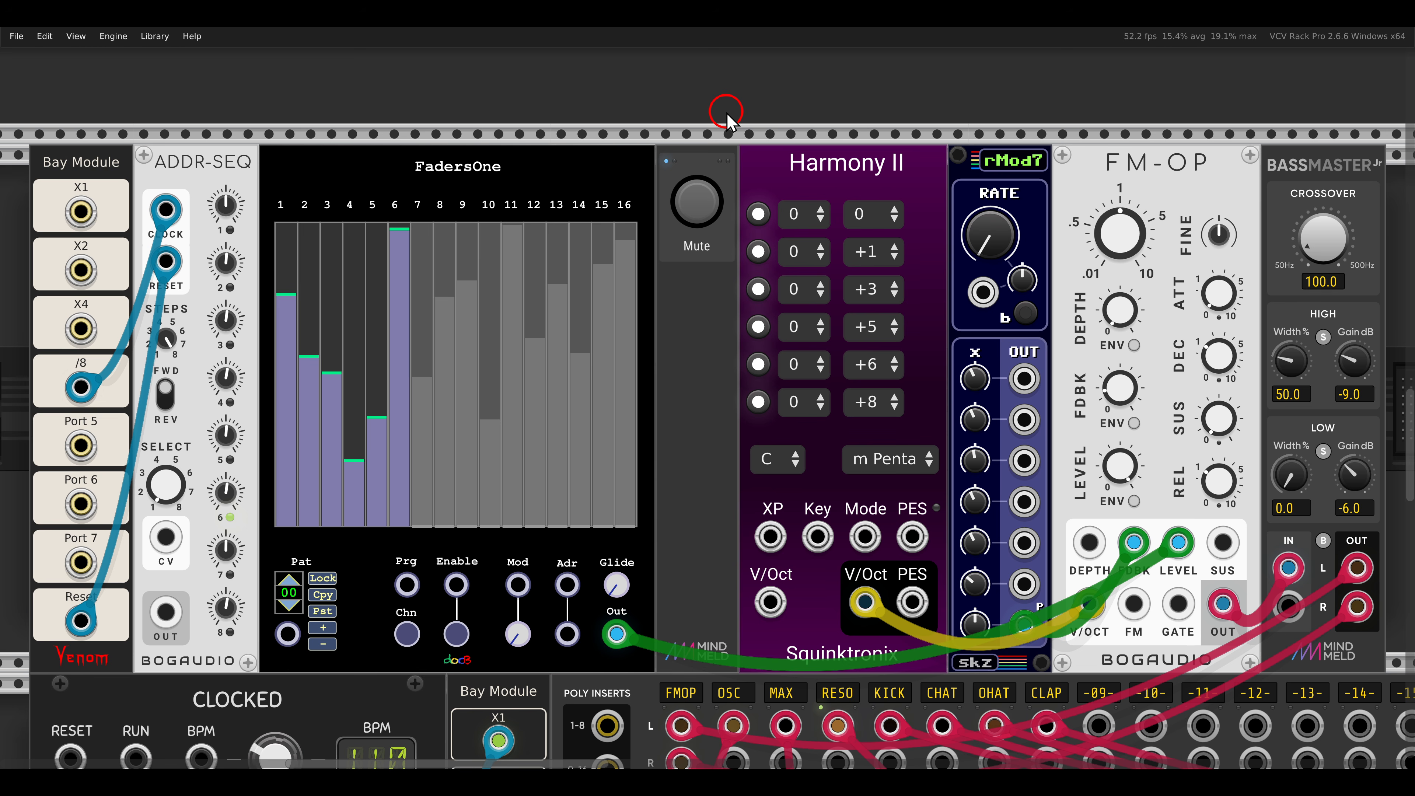
right_click(521, 182)
mouse_move(561, 381)
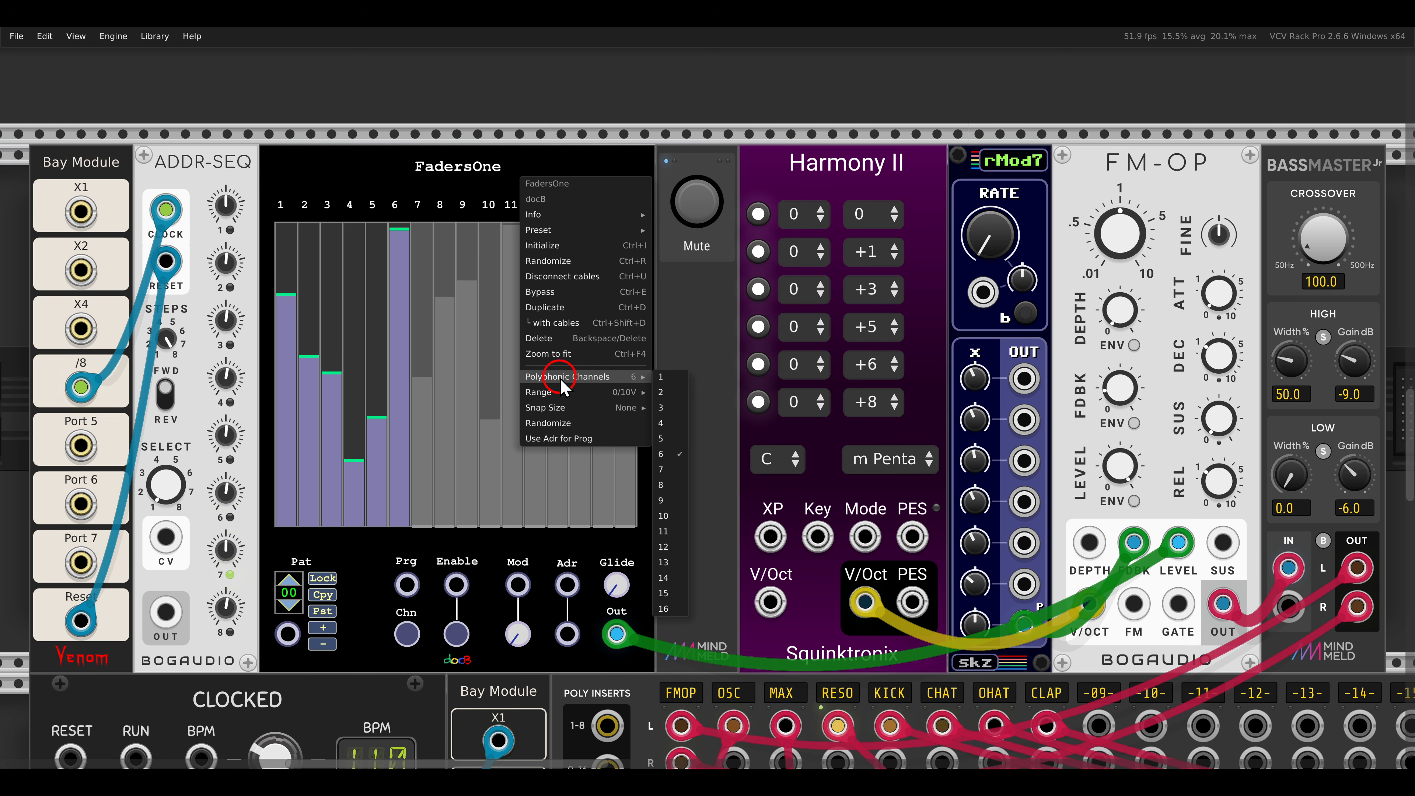
click(429, 177)
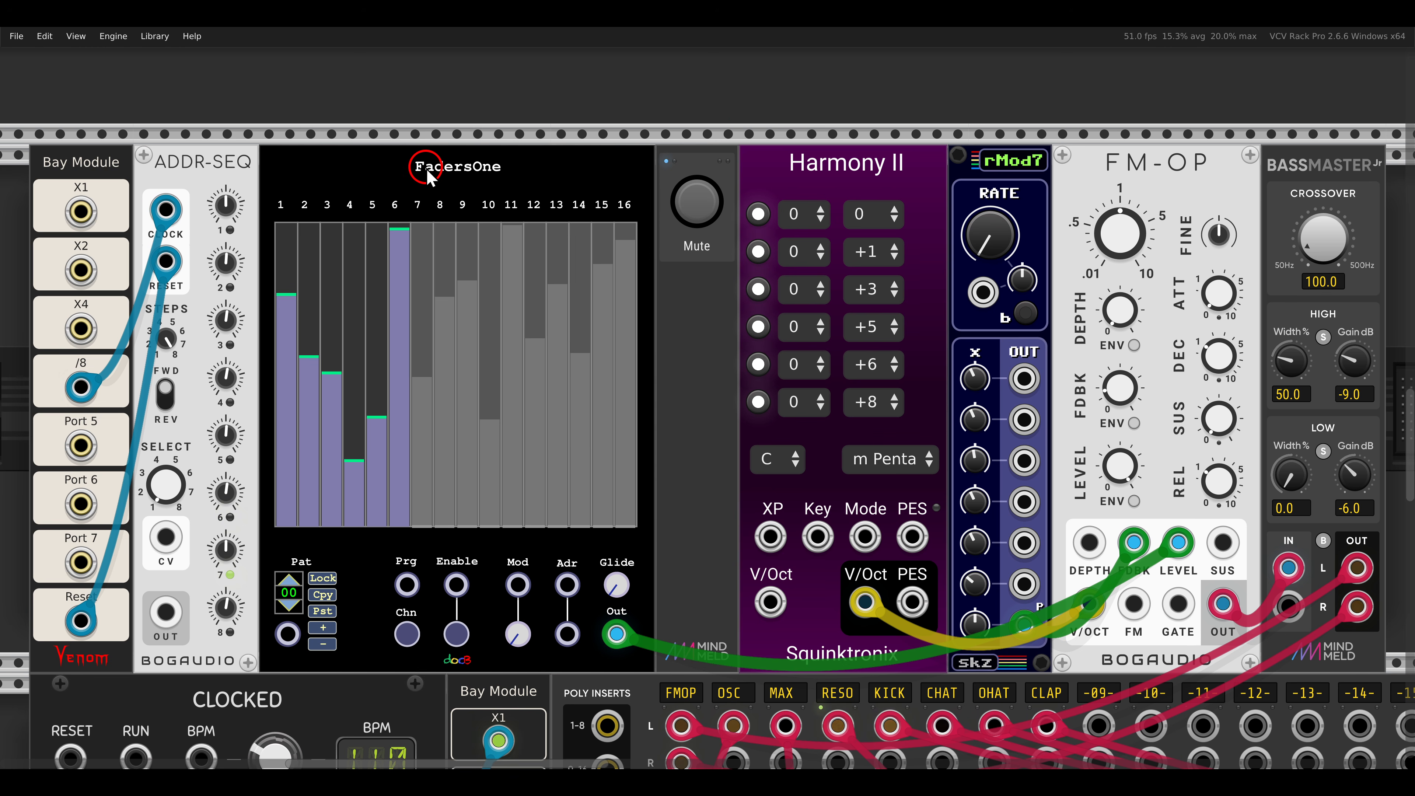
Step: Raise FadersOne's channel 6 fader to its maximum
mouse_move(368, 397)
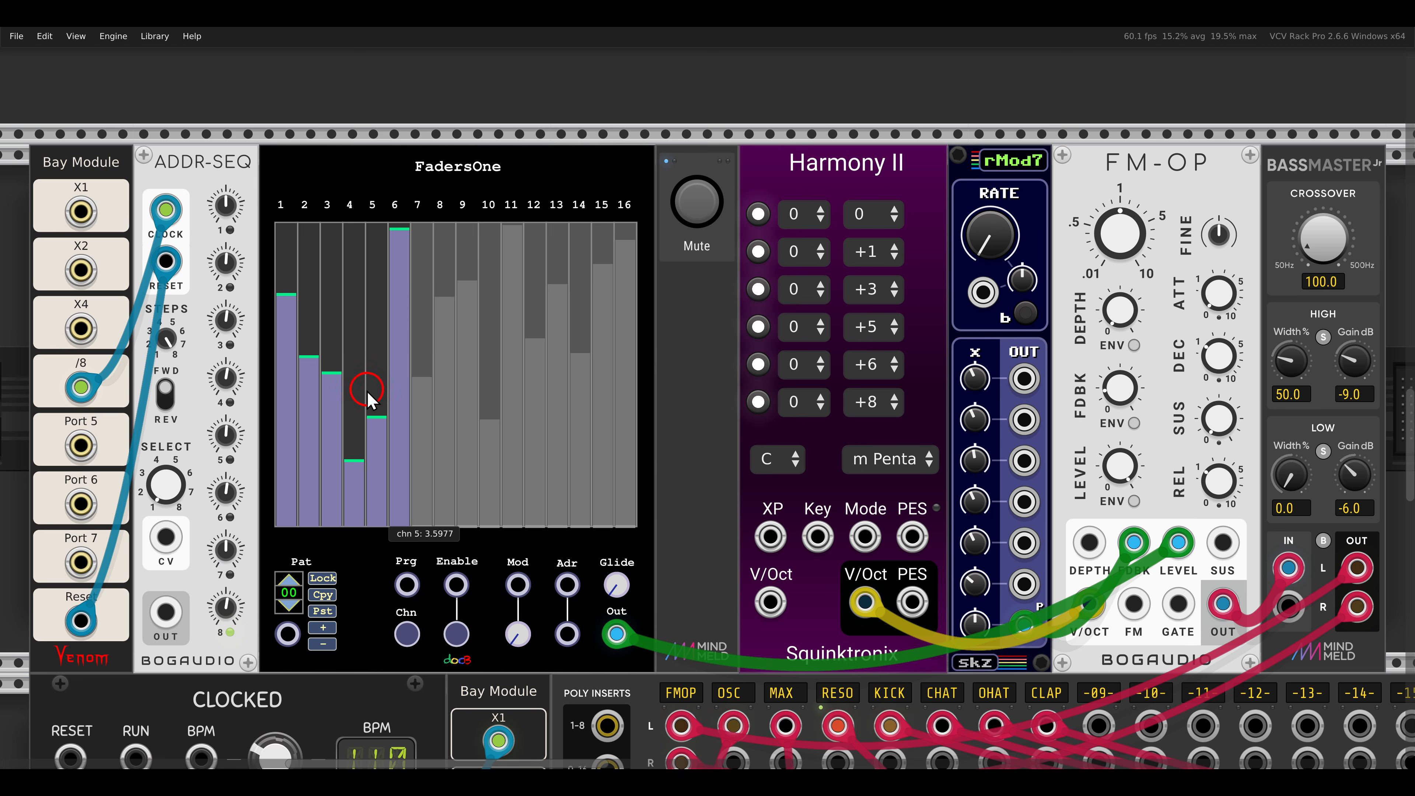
mouse_move(397, 303)
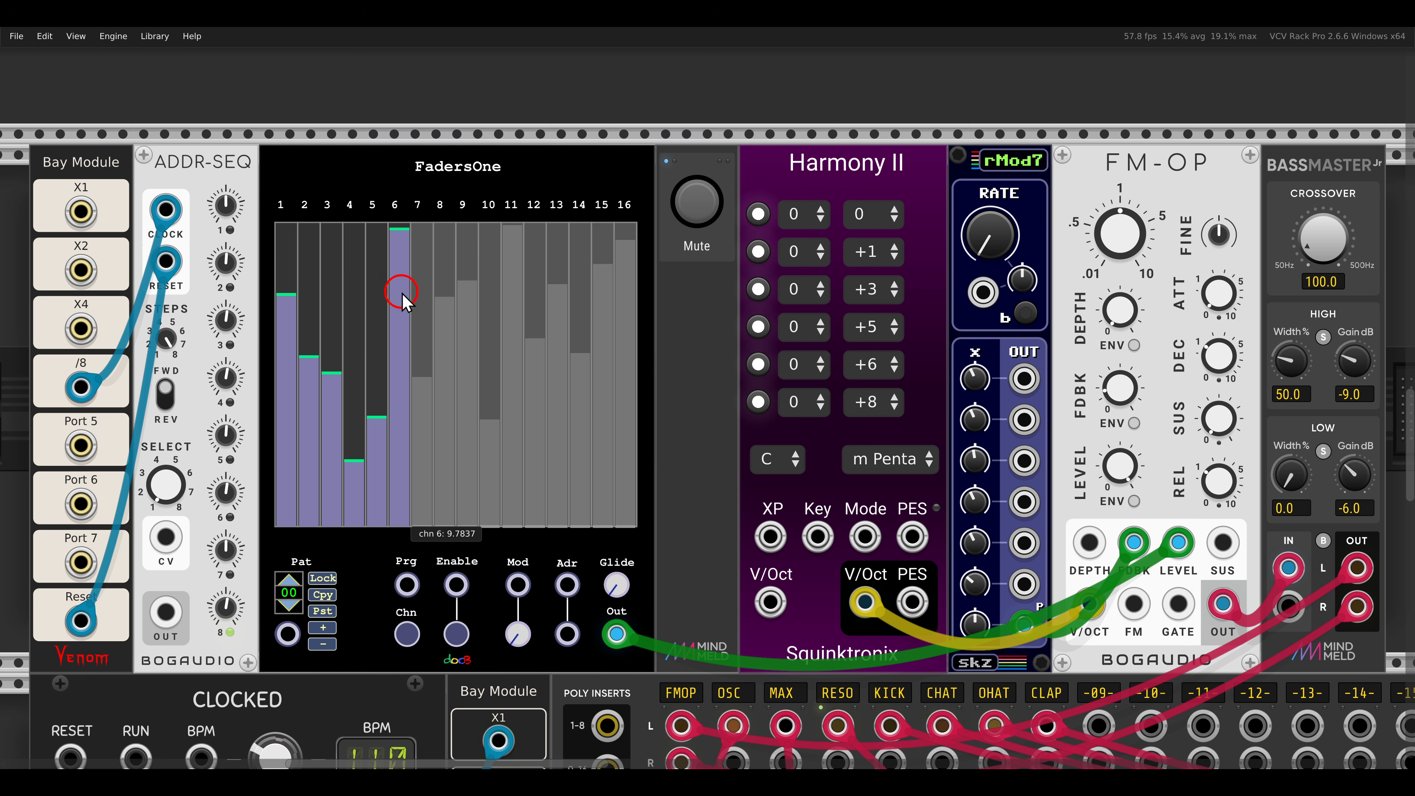
drag(402, 294, 429, 256)
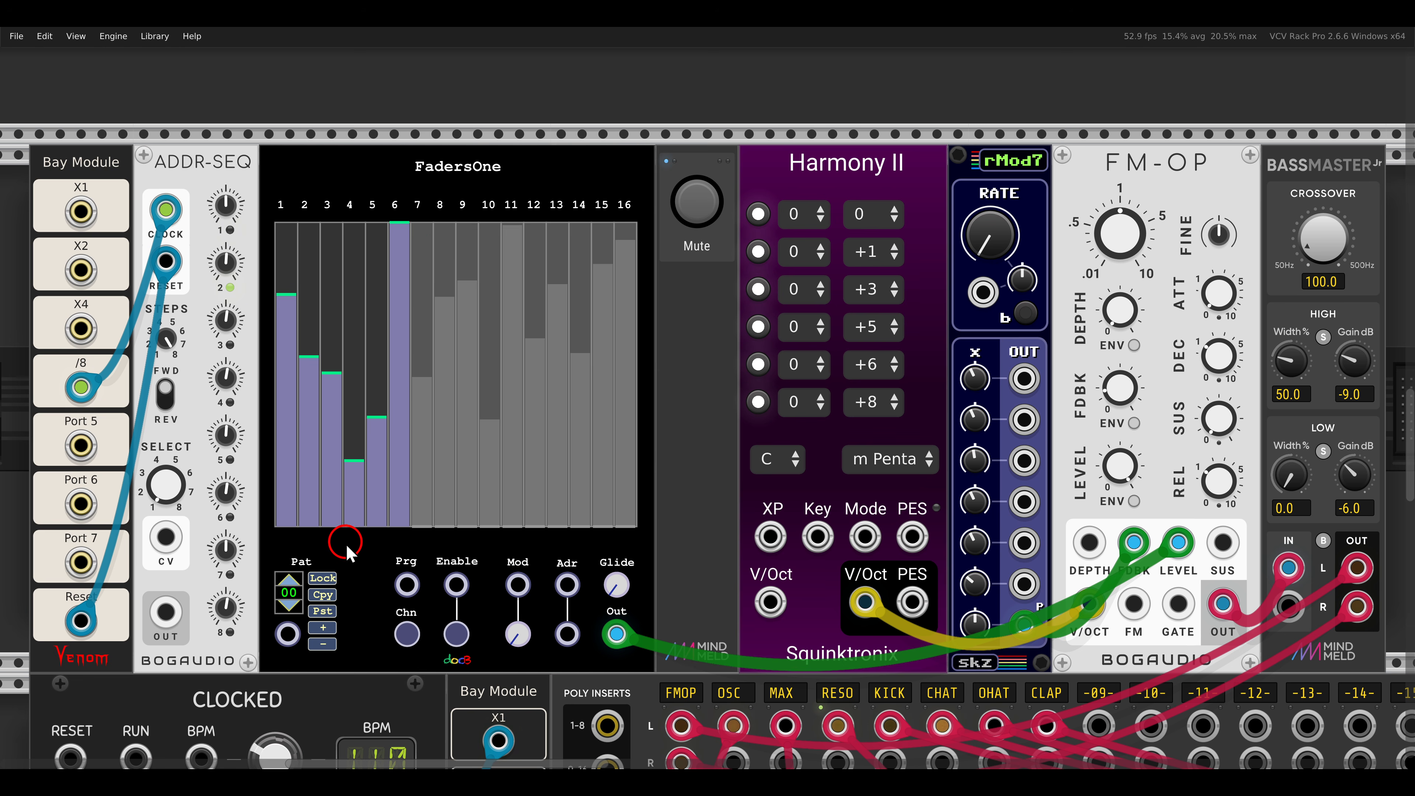
Step: Step through FadersOne's patterns up to 3 and back down to pattern 00
click(285, 584)
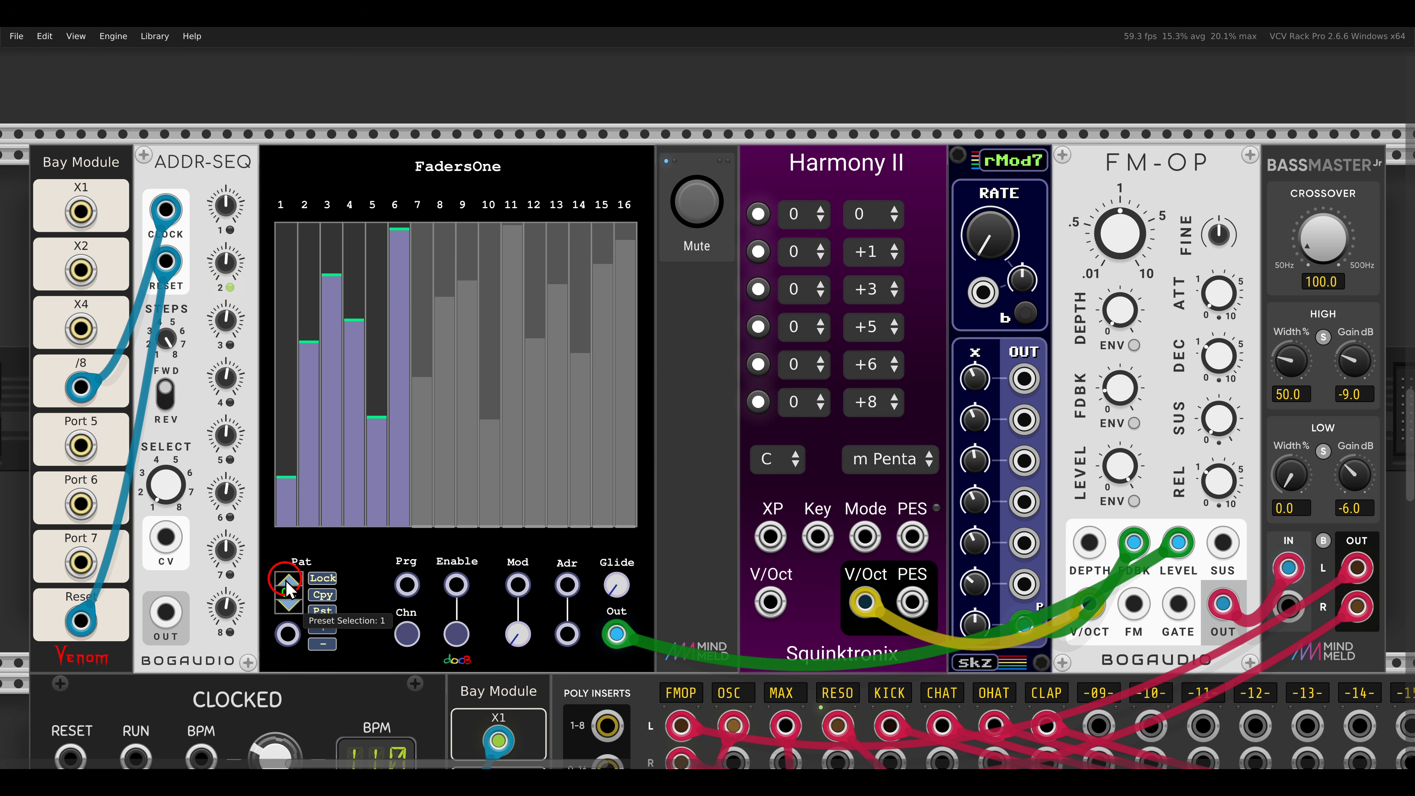
click(287, 585)
click(288, 586)
click(290, 606)
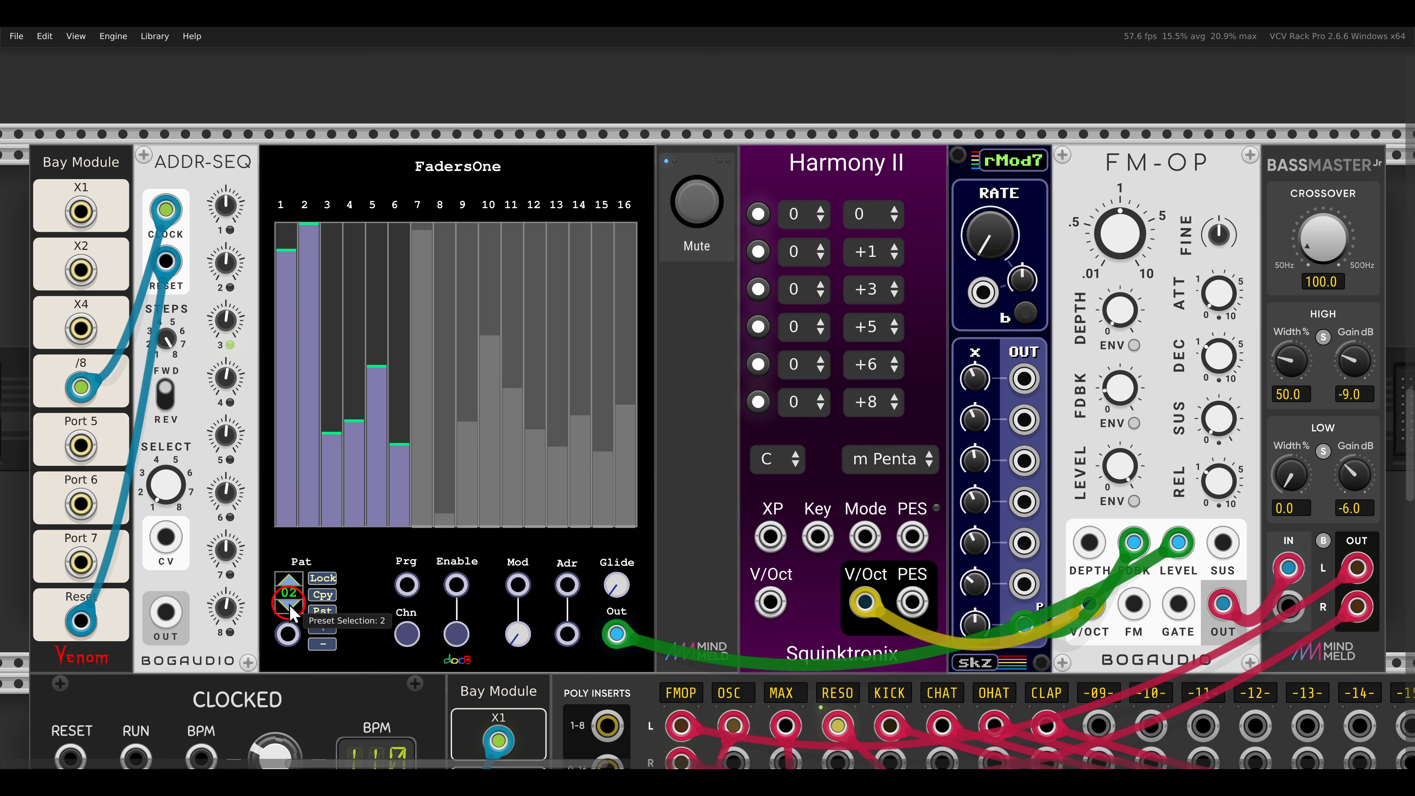
click(290, 606)
click(289, 606)
Step: Patch ADDR-SEQ's output to FadersOne's Pat input and turn up FadersOne's Glide
drag(165, 613, 288, 634)
click(364, 584)
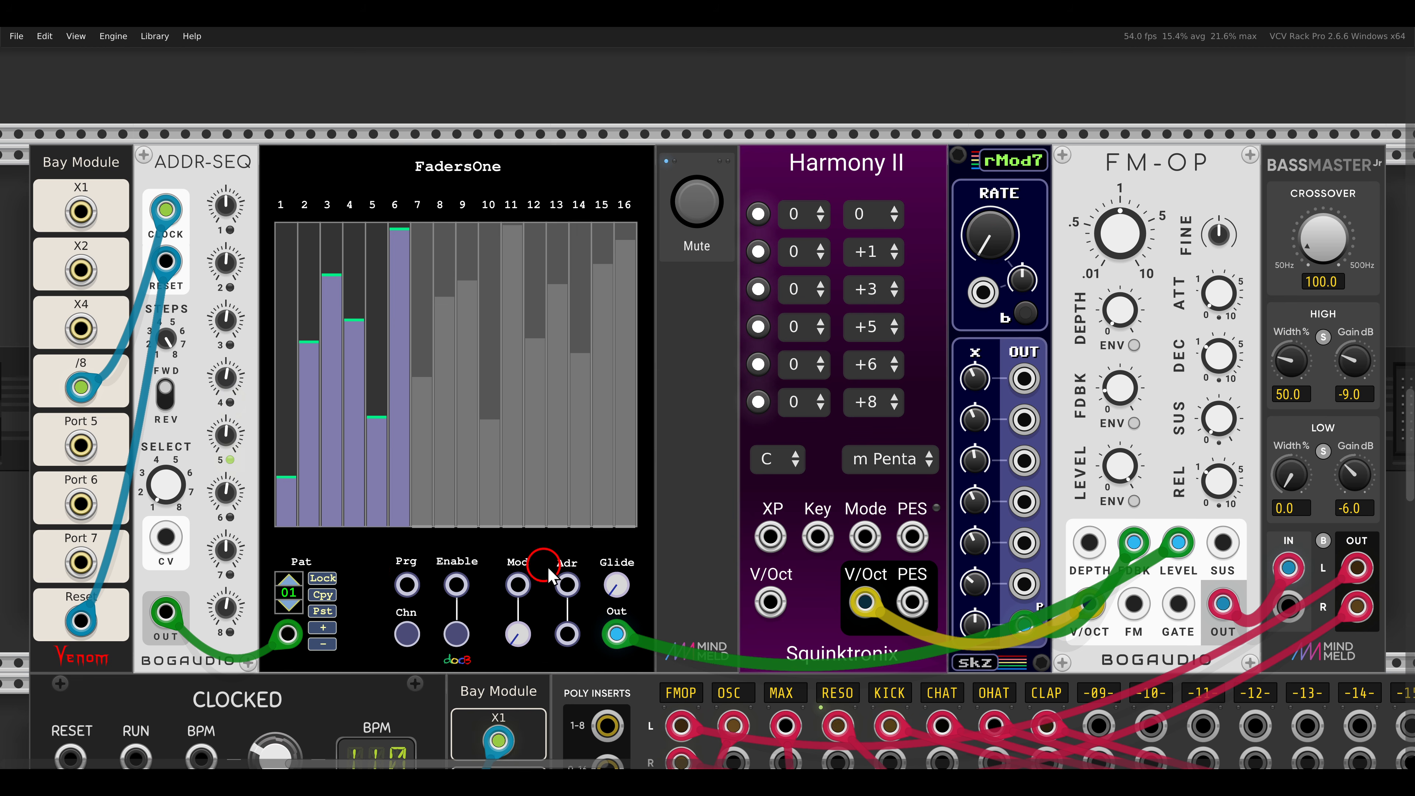
mouse_move(619, 587)
drag(620, 588, 600, 491)
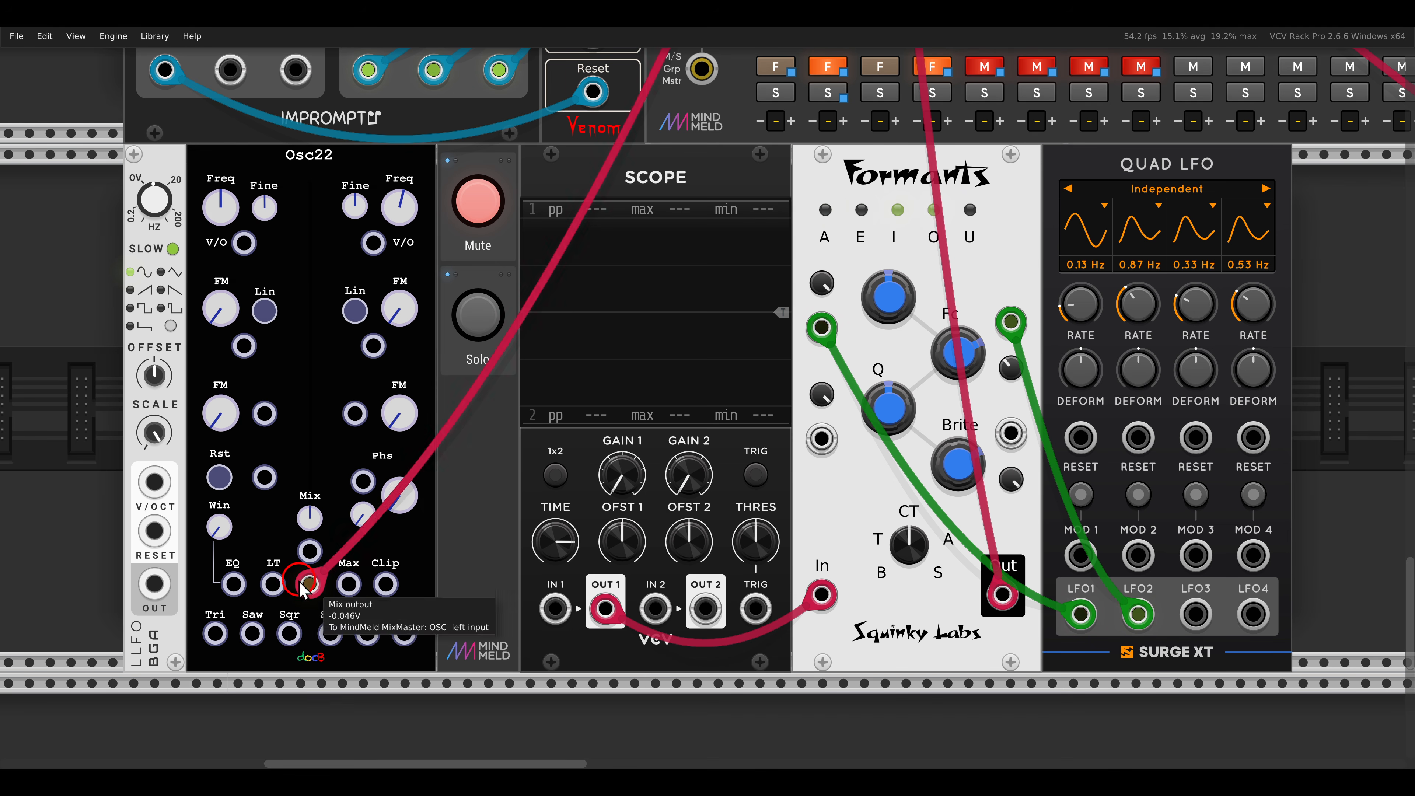
Step: Unmute and solo the Osc22 voice, and try out its Mix knob
click(477, 200)
click(477, 315)
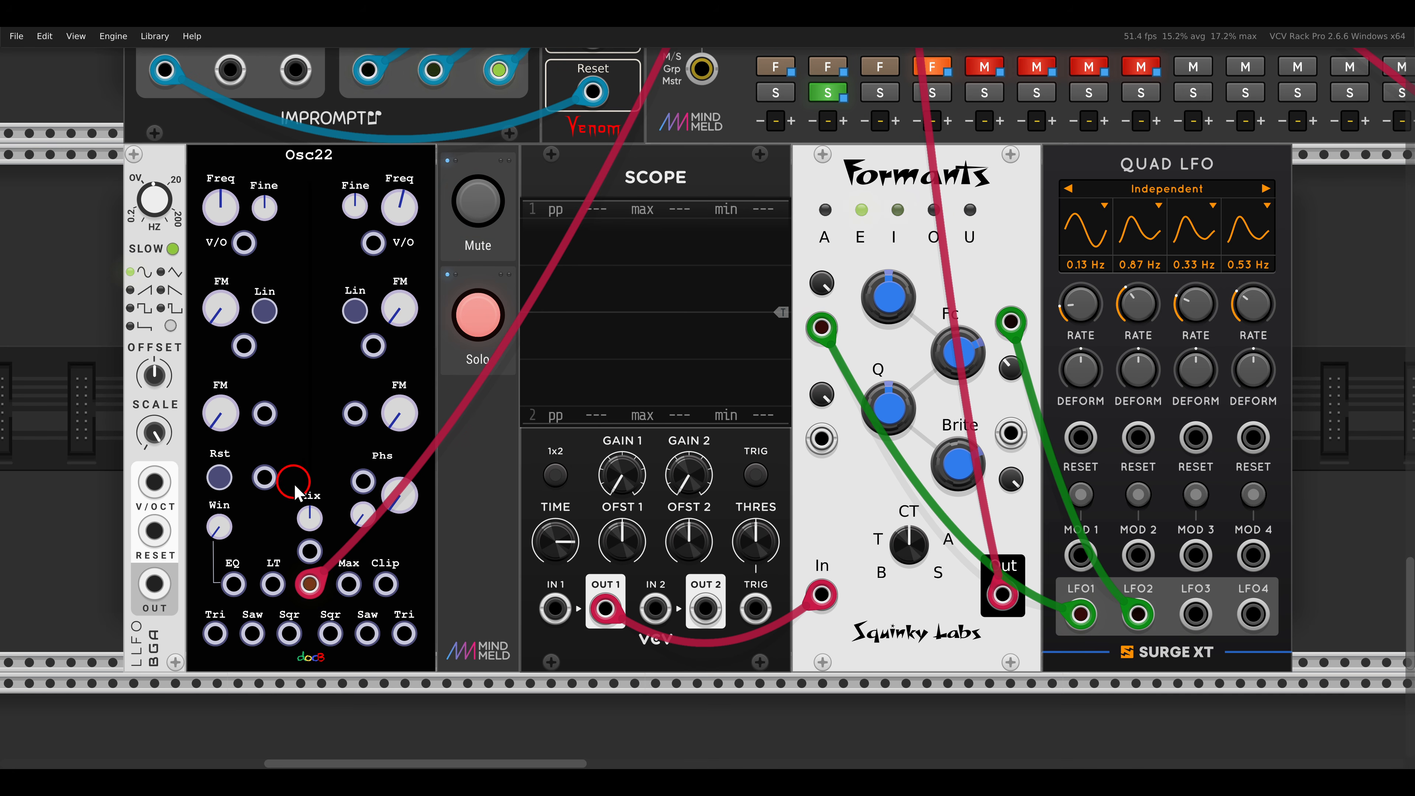
mouse_move(311, 518)
mouse_move(311, 517)
mouse_down()
mouse_move(329, 675)
mouse_move(318, 413)
mouse_move(329, 627)
mouse_move(317, 440)
mouse_move(326, 585)
mouse_move(330, 460)
mouse_move(323, 505)
mouse_up()
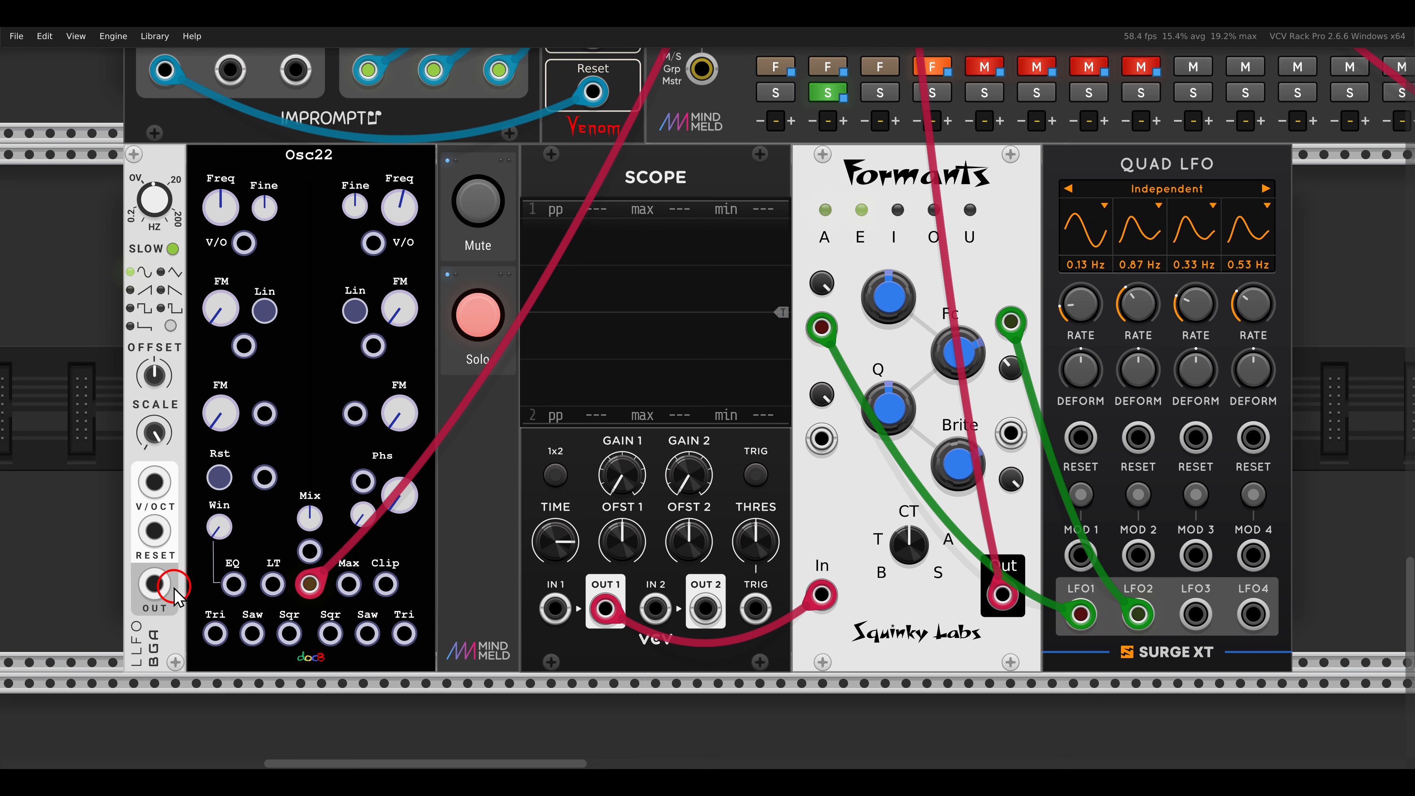
Step: Patch the LLFO's output to Osc22's Mix CV input and turn off the voice's solo
drag(155, 584, 312, 551)
click(328, 457)
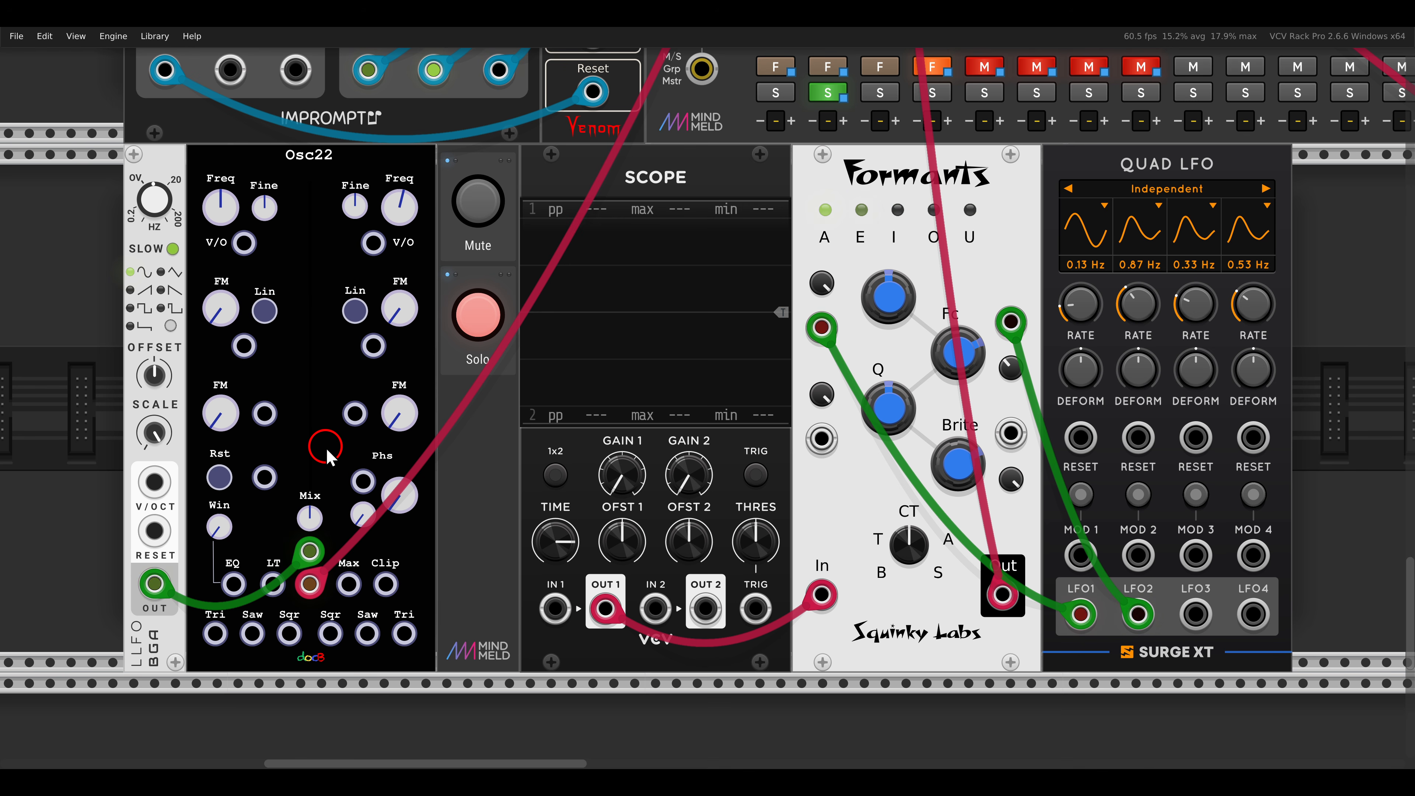
click(477, 315)
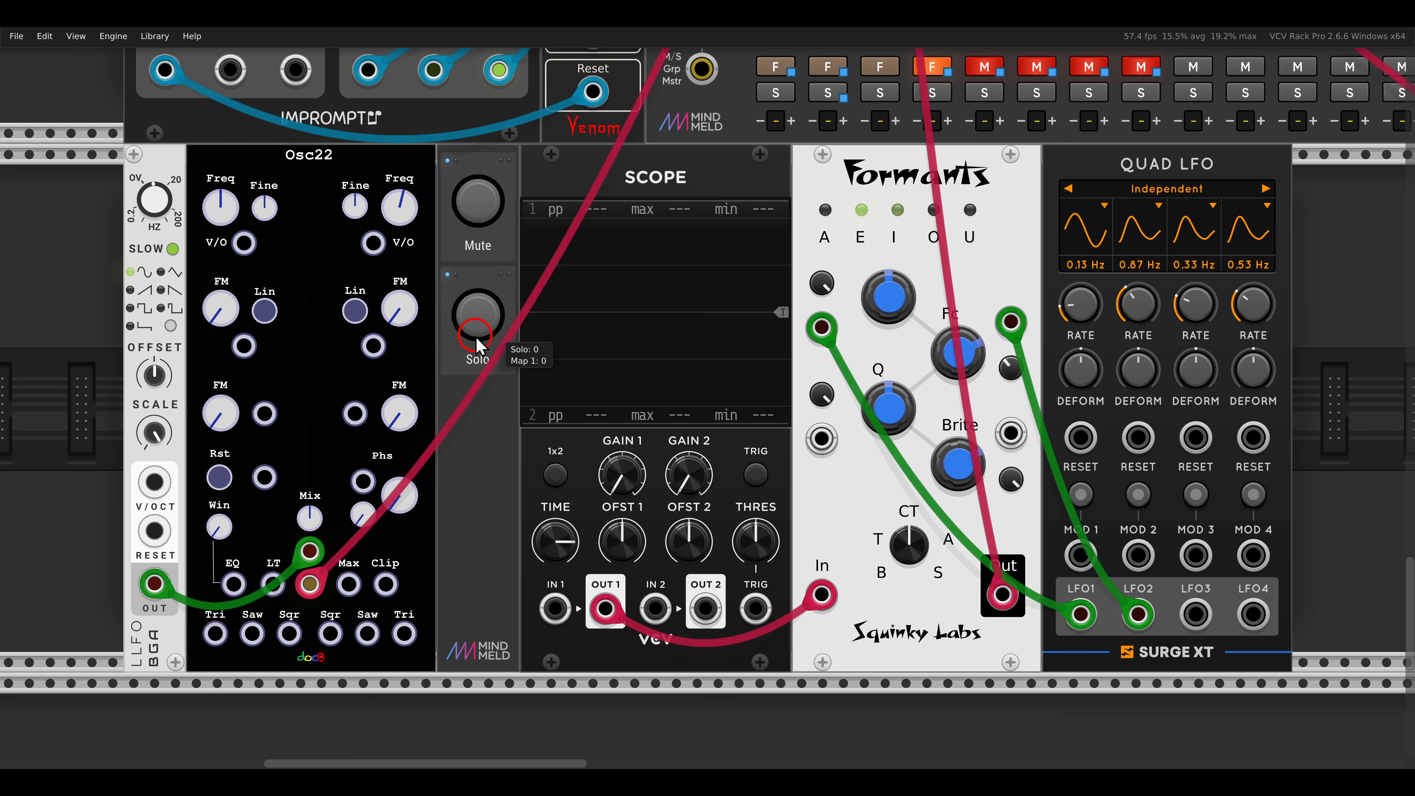
Step: Patch Osc22's Max output to the Scope's IN 1
mouse_move(348, 583)
mouse_down()
mouse_move(397, 603)
mouse_move(444, 562)
mouse_move(555, 608)
mouse_up()
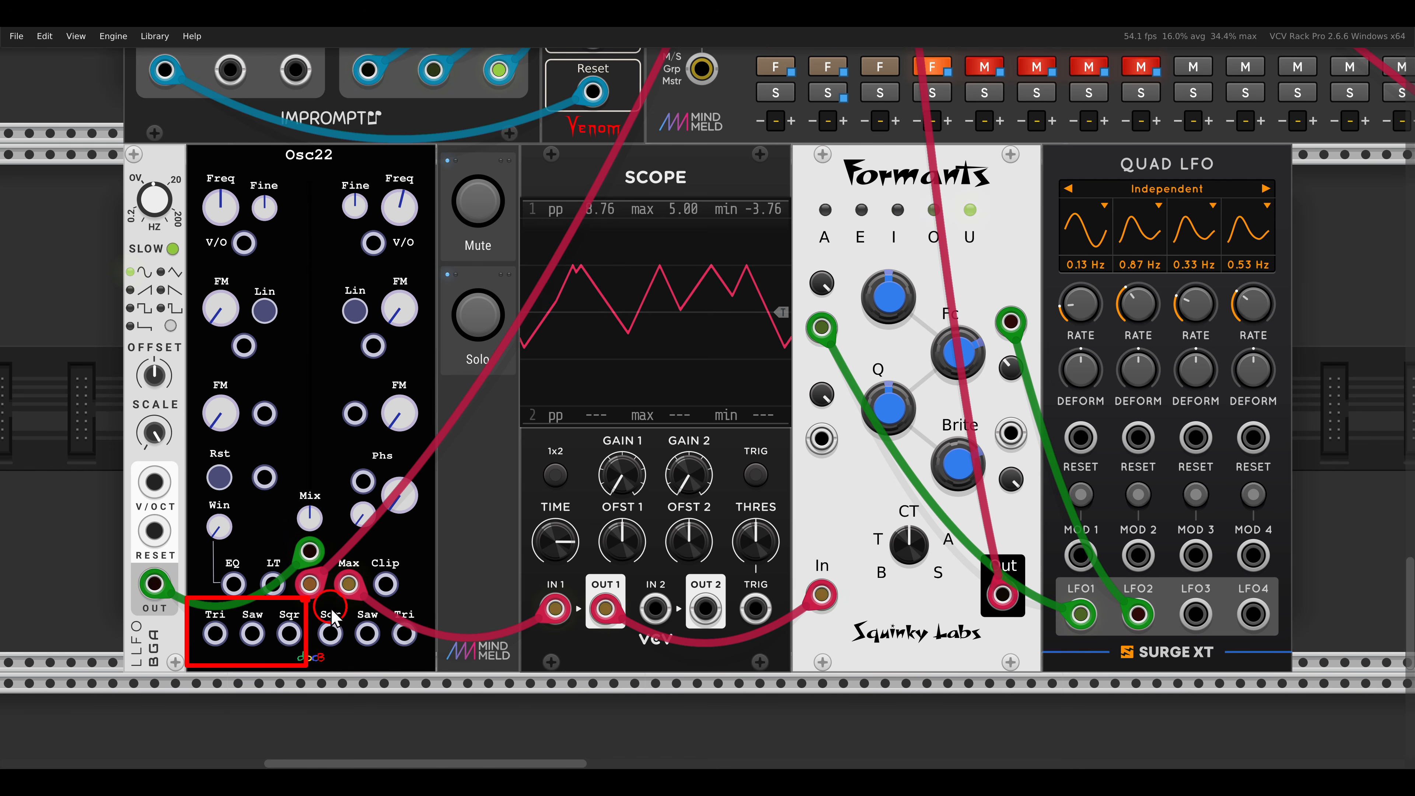
drag(304, 598, 425, 663)
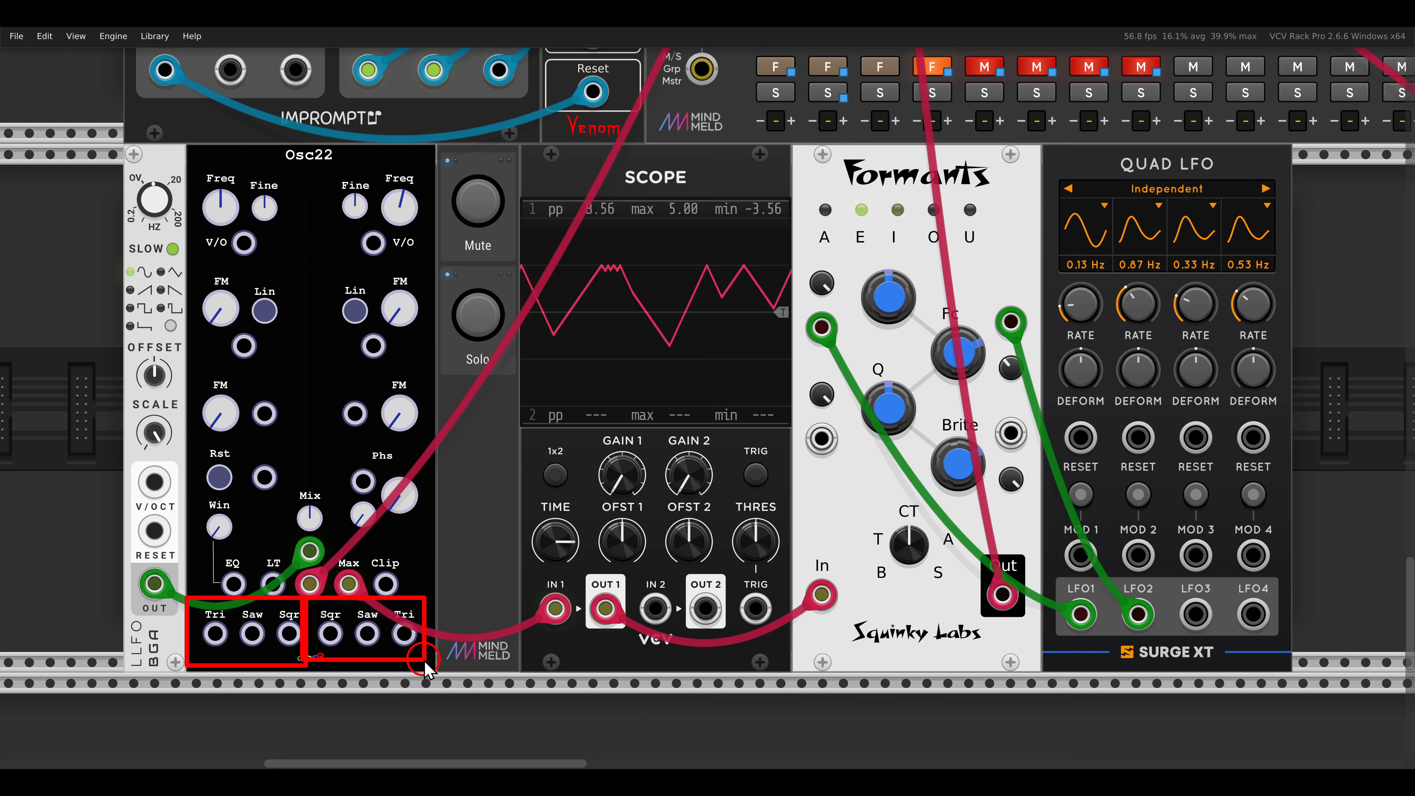
key(Escape)
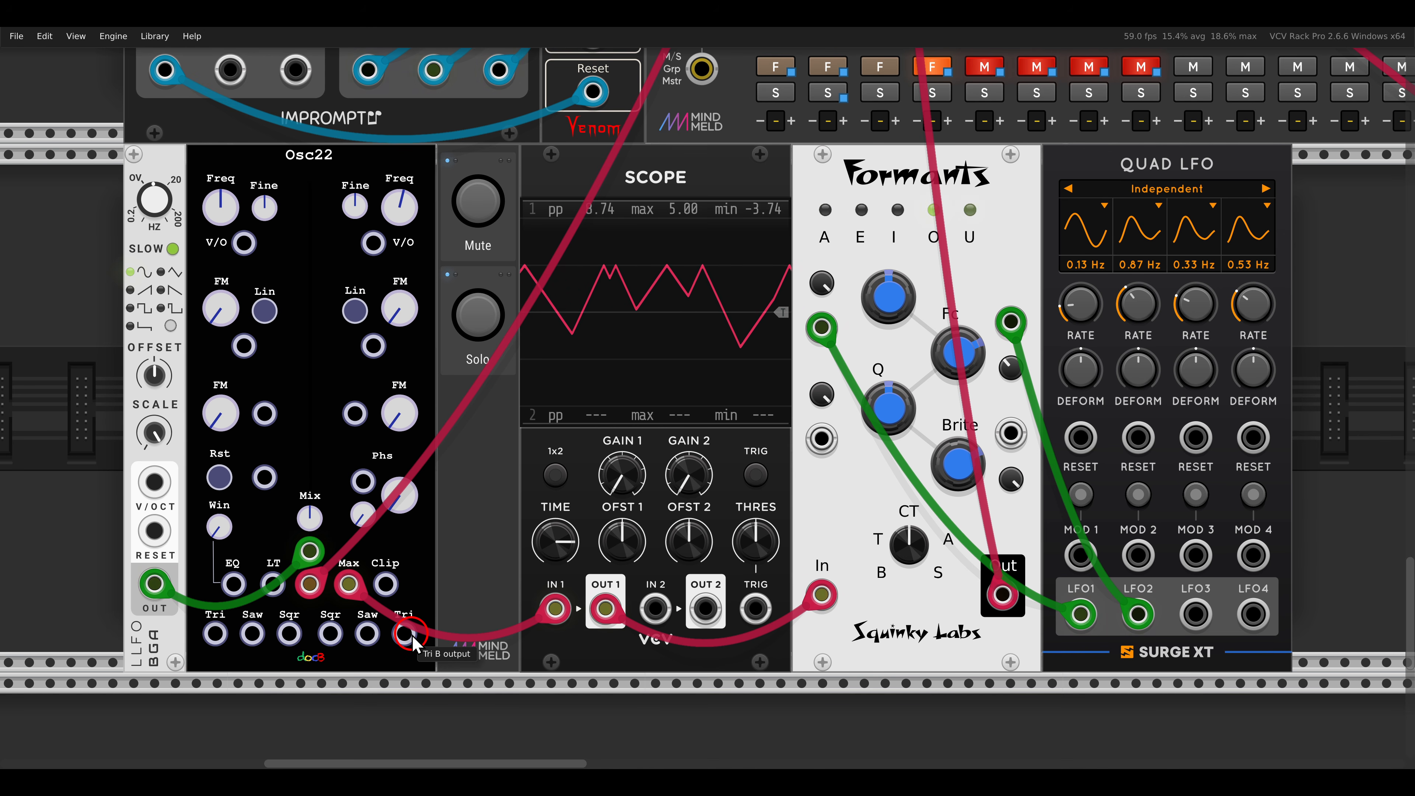
Step: Patch the first Osc22's Tri B output to oscillator A's upper FM input, enable its Lin mode and raise its FM amount
drag(412, 640, 209, 189)
click(264, 311)
click(221, 475)
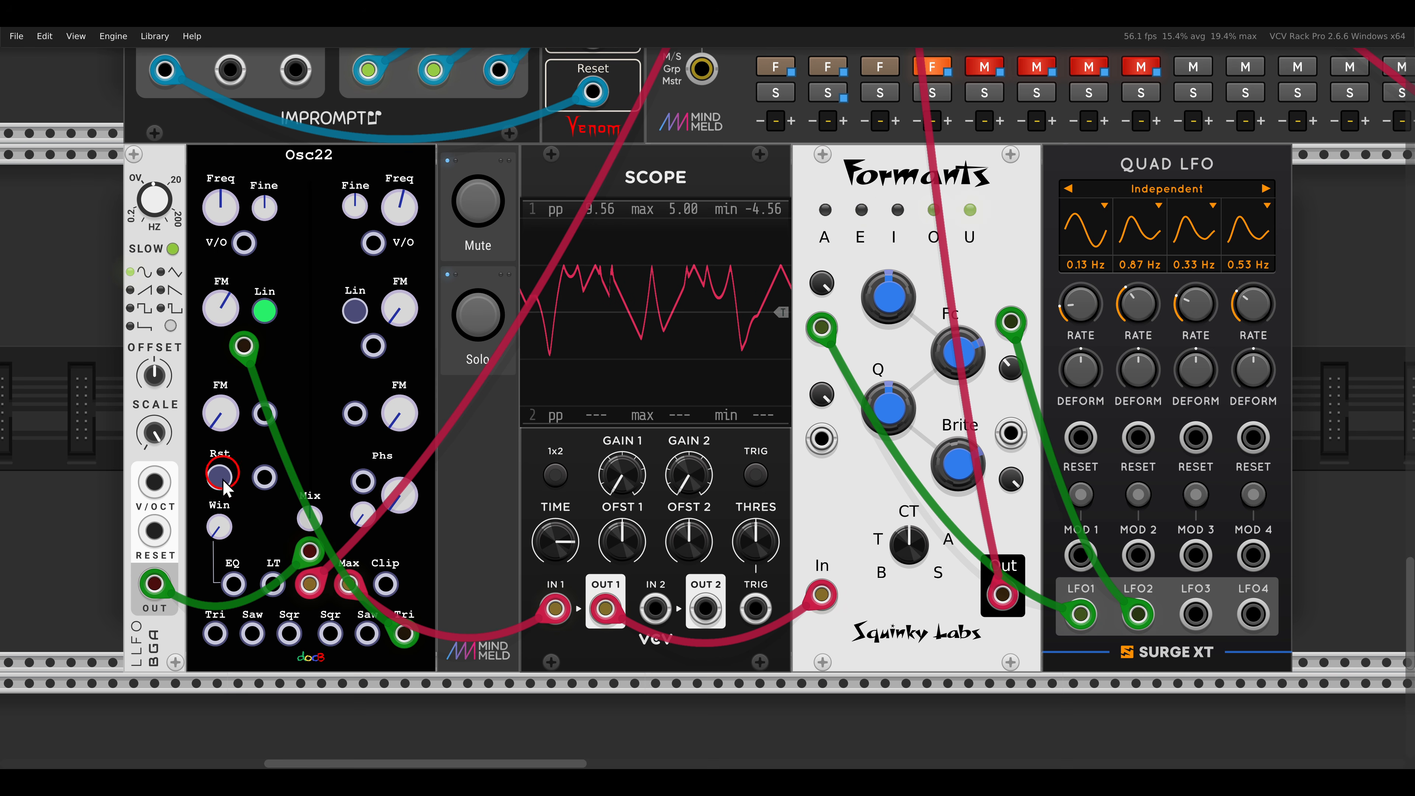
Step: Patch the Tri A output to oscillator B's upper FM input, enable its Lin mode and adjust its FM amount
drag(215, 634, 373, 346)
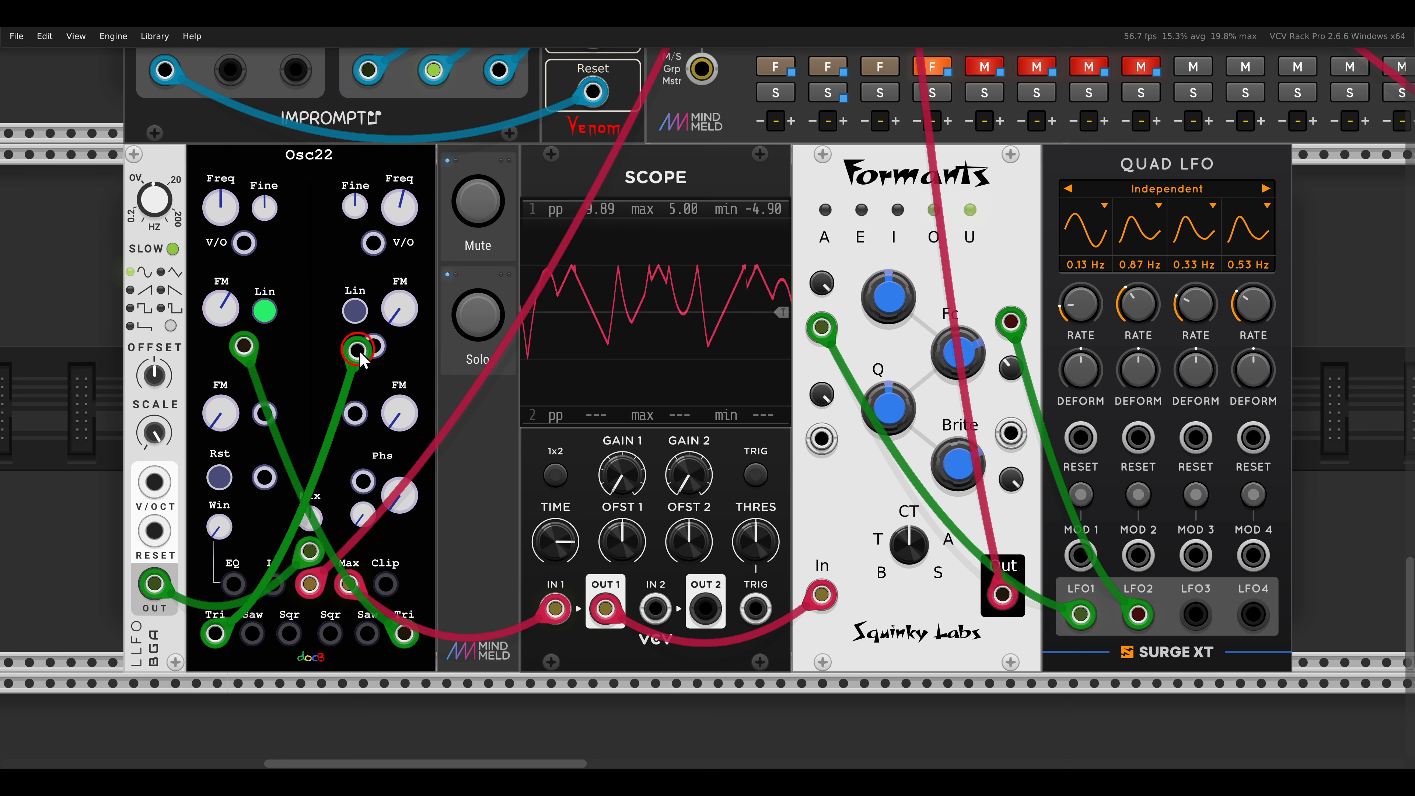
click(355, 311)
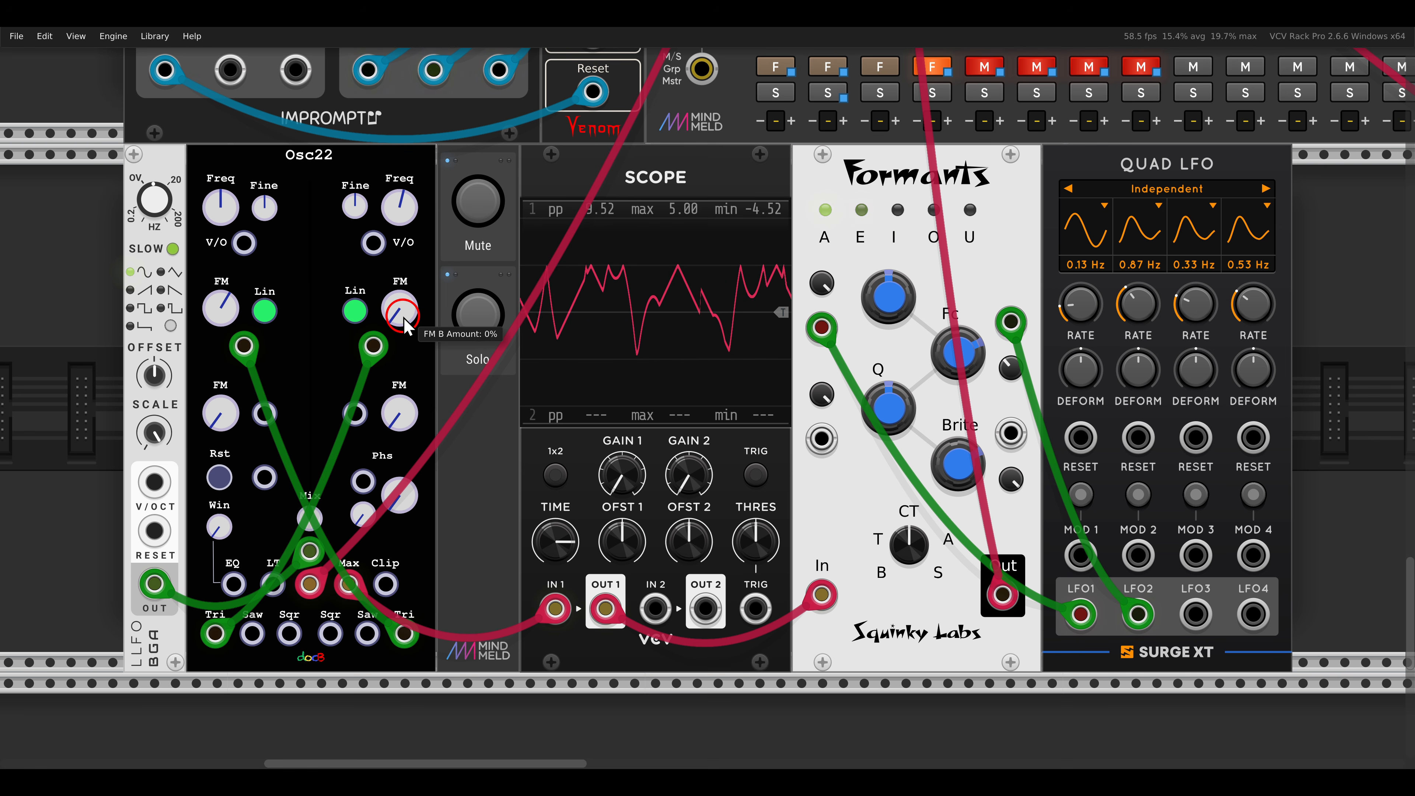
mouse_move(407, 324)
mouse_down()
mouse_move(368, 167)
mouse_move(362, 219)
mouse_move(344, 90)
mouse_move(399, 307)
mouse_up()
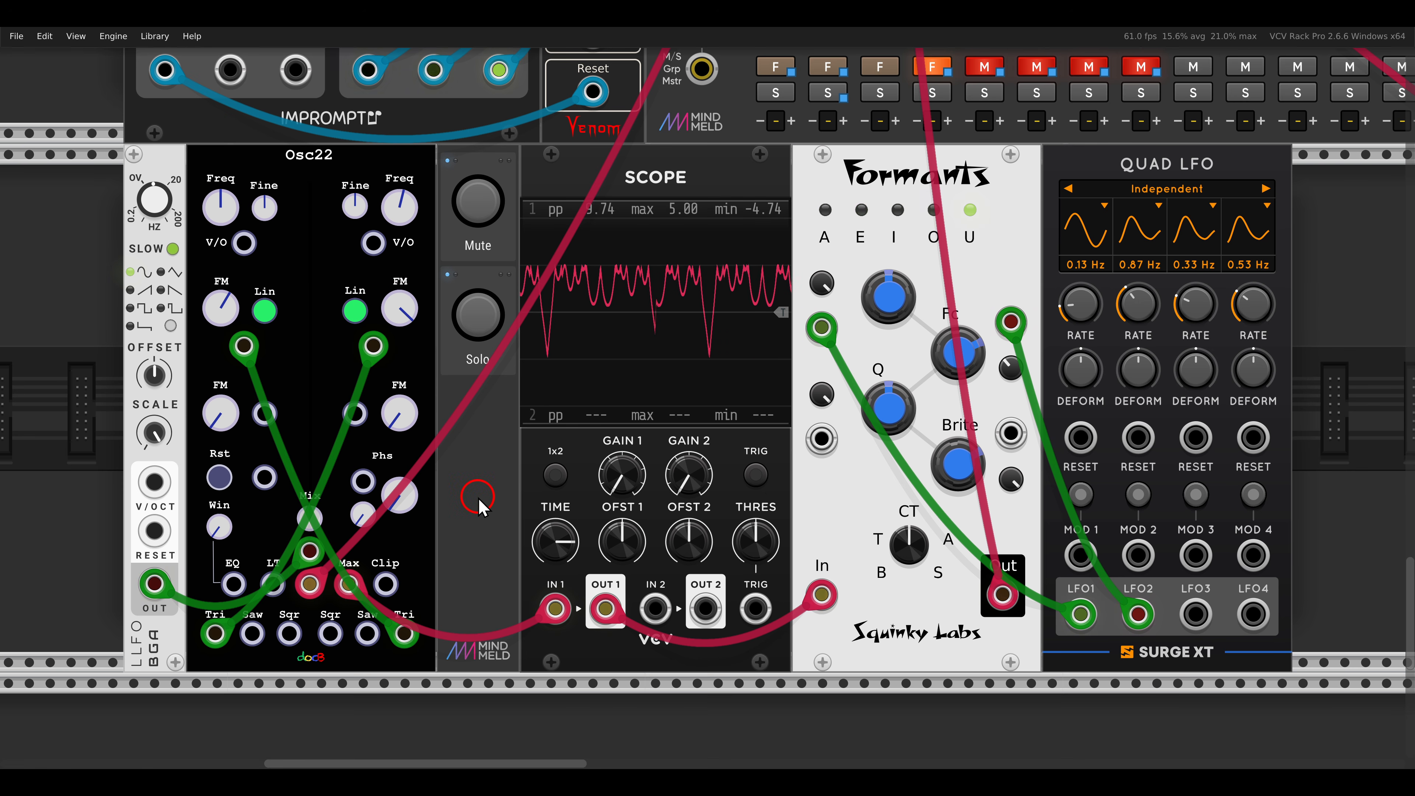
drag(398, 309, 458, 536)
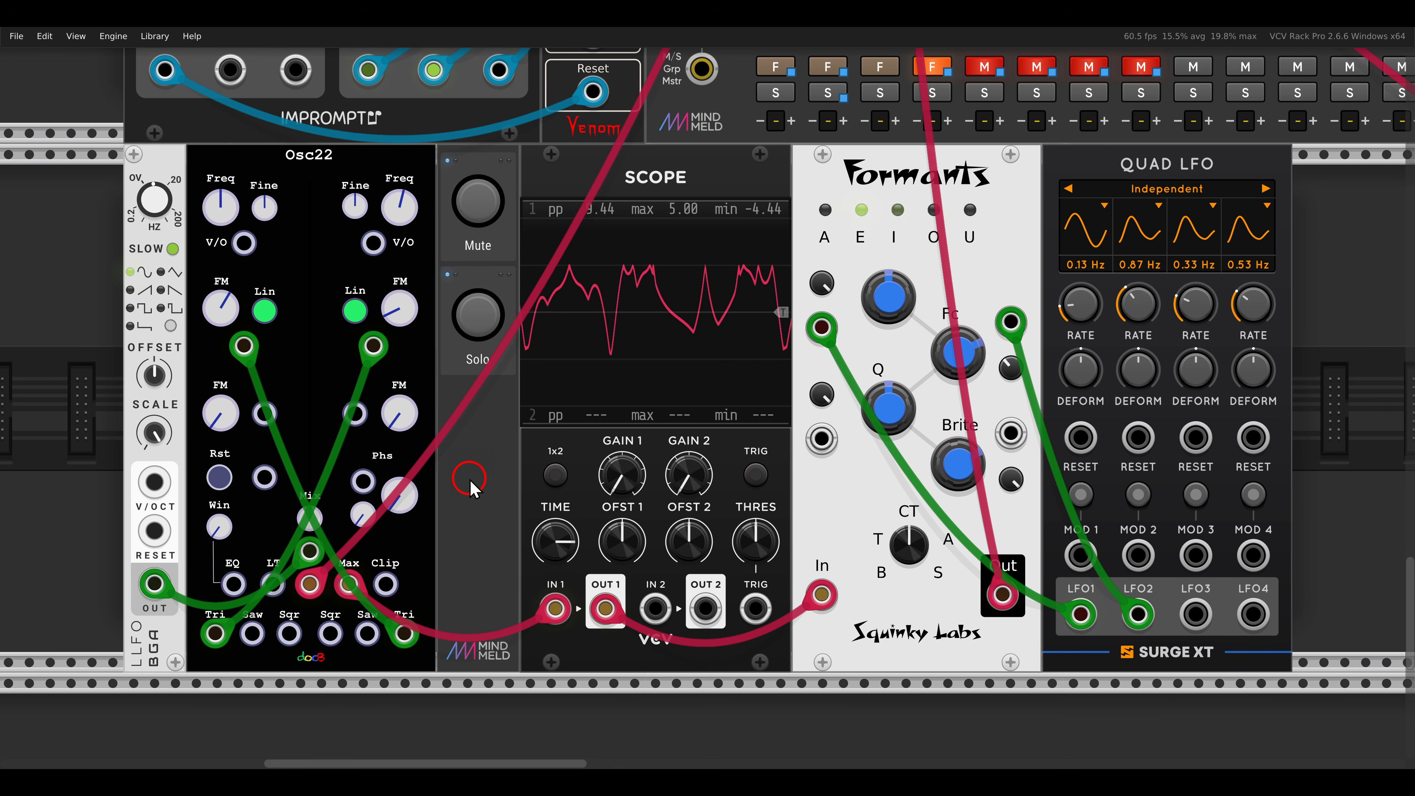
Step: Unmute the second Osc22 voice that runs through Resonators and turn down the Resonators' Amp
scroll(469, 488, right, 5)
scroll(469, 488, right, 10)
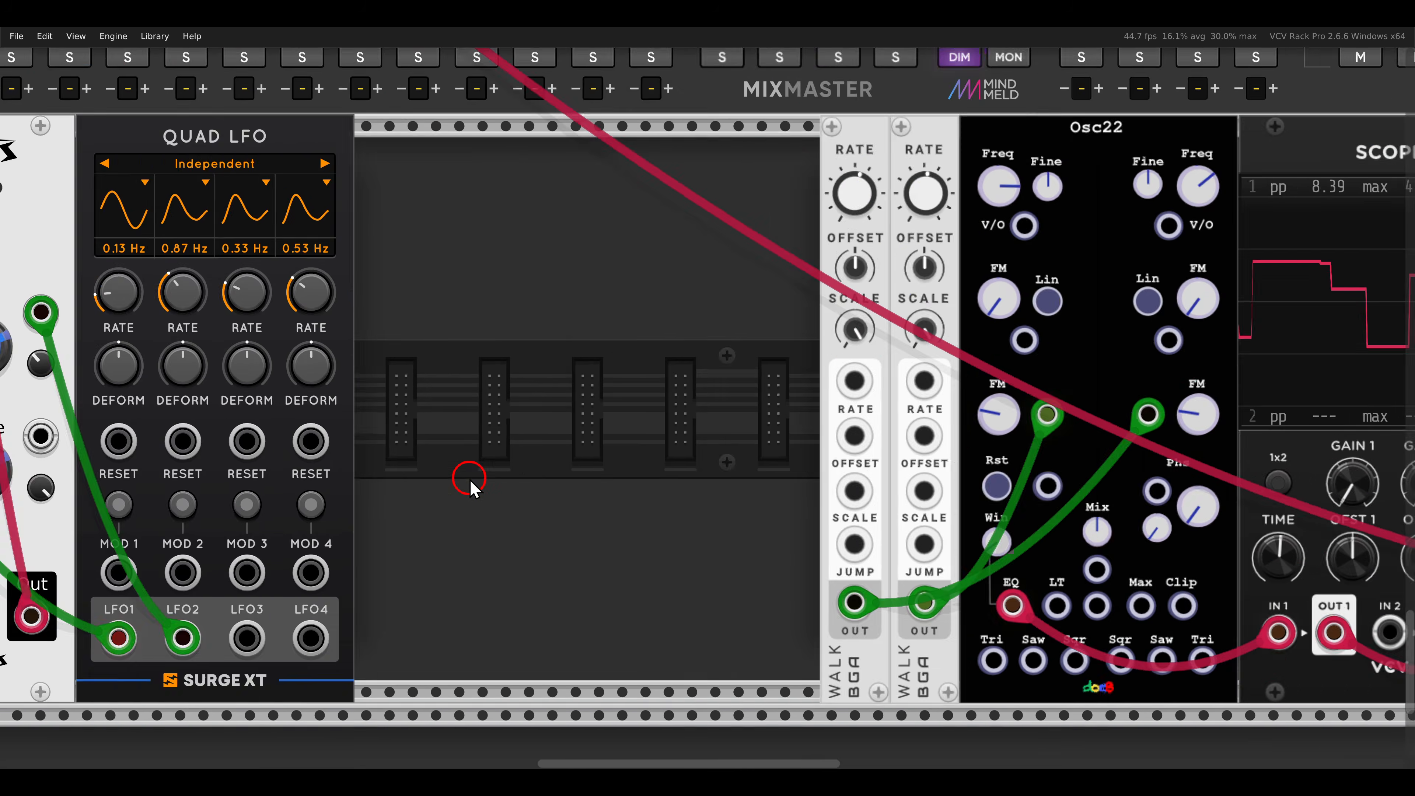
scroll(469, 488, up, 1)
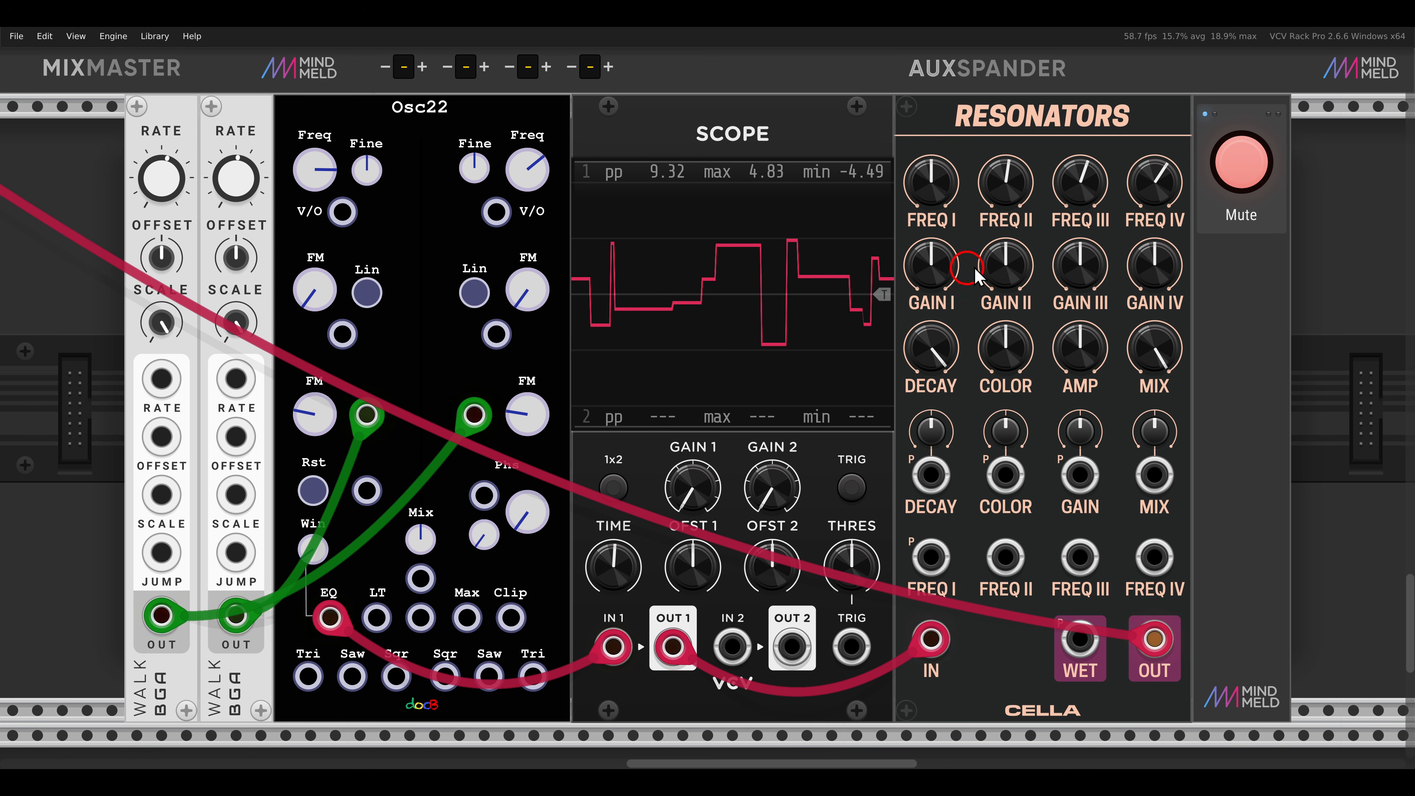
click(1222, 187)
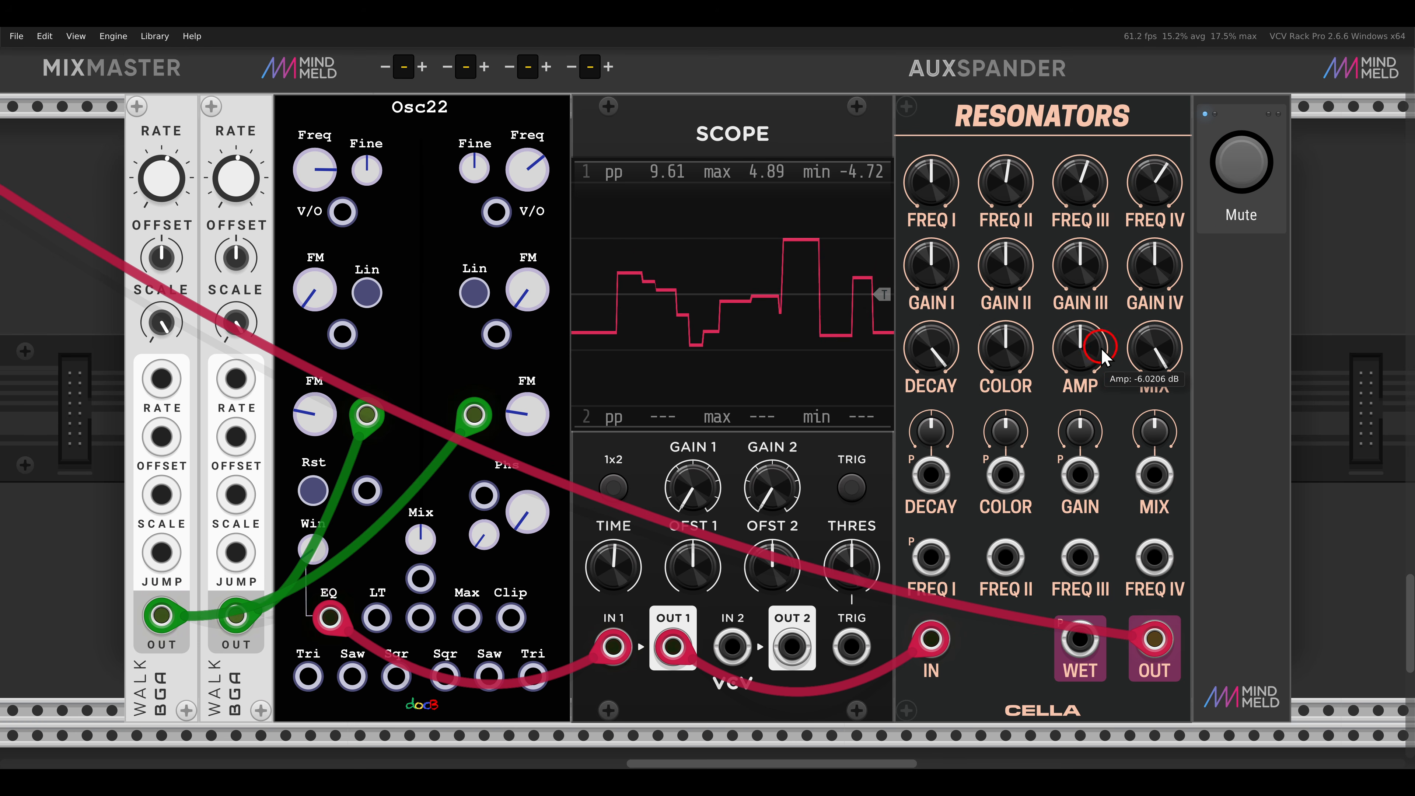
drag(1085, 362, 1089, 399)
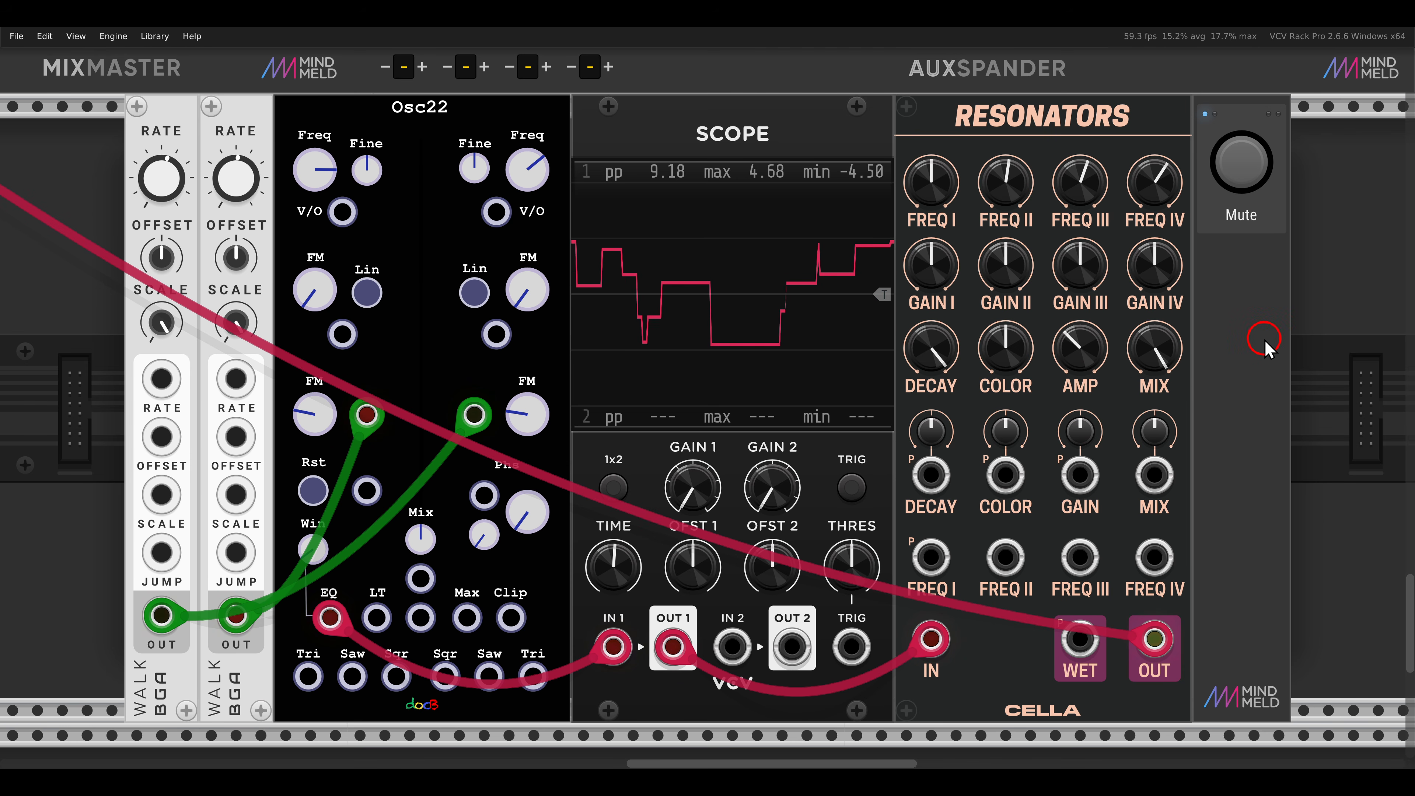
Step: Unmute the N3 voice that triggers the kick, hi-hat and clap modules
scroll(1264, 348, up, 10)
scroll(1264, 349, right, 20)
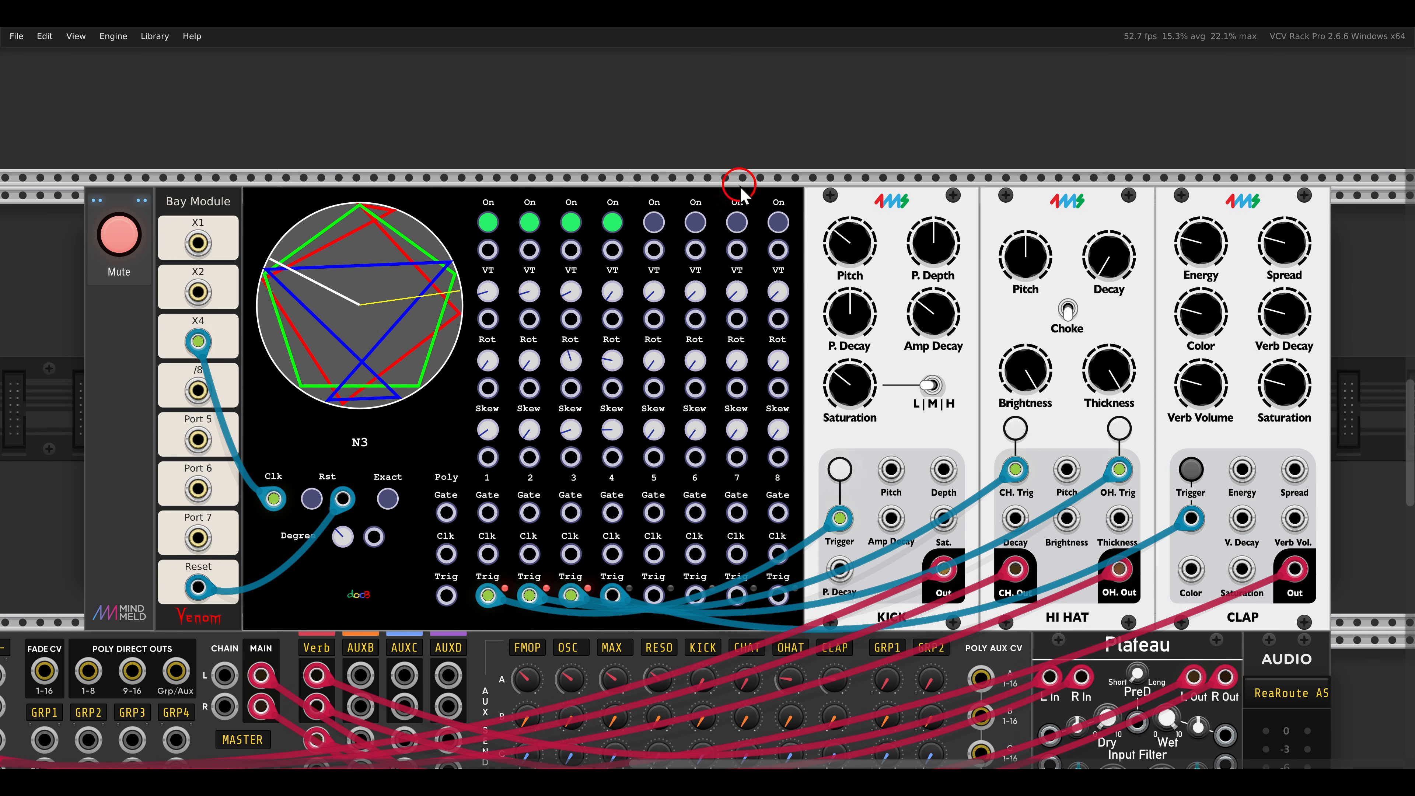
right_click(453, 204)
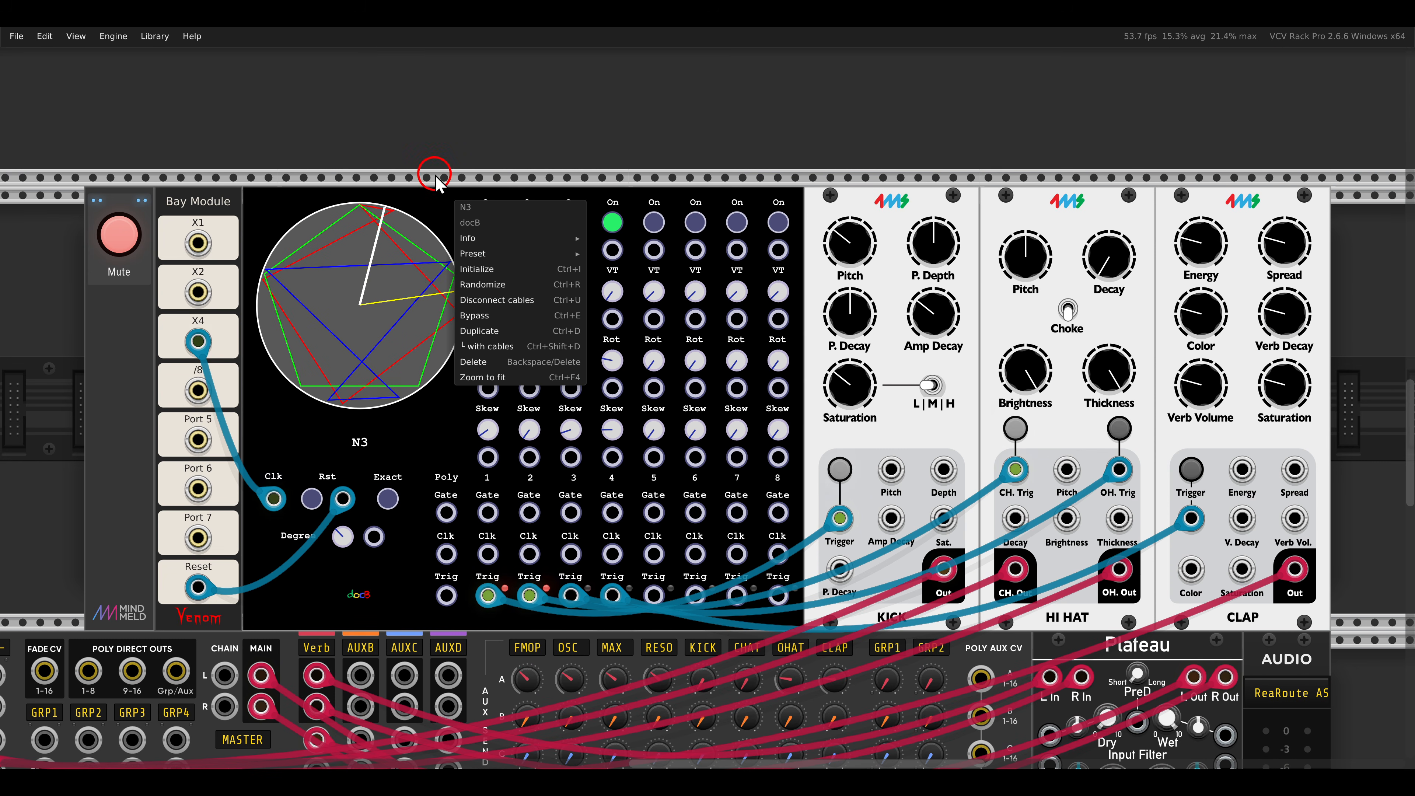
click(328, 196)
click(119, 234)
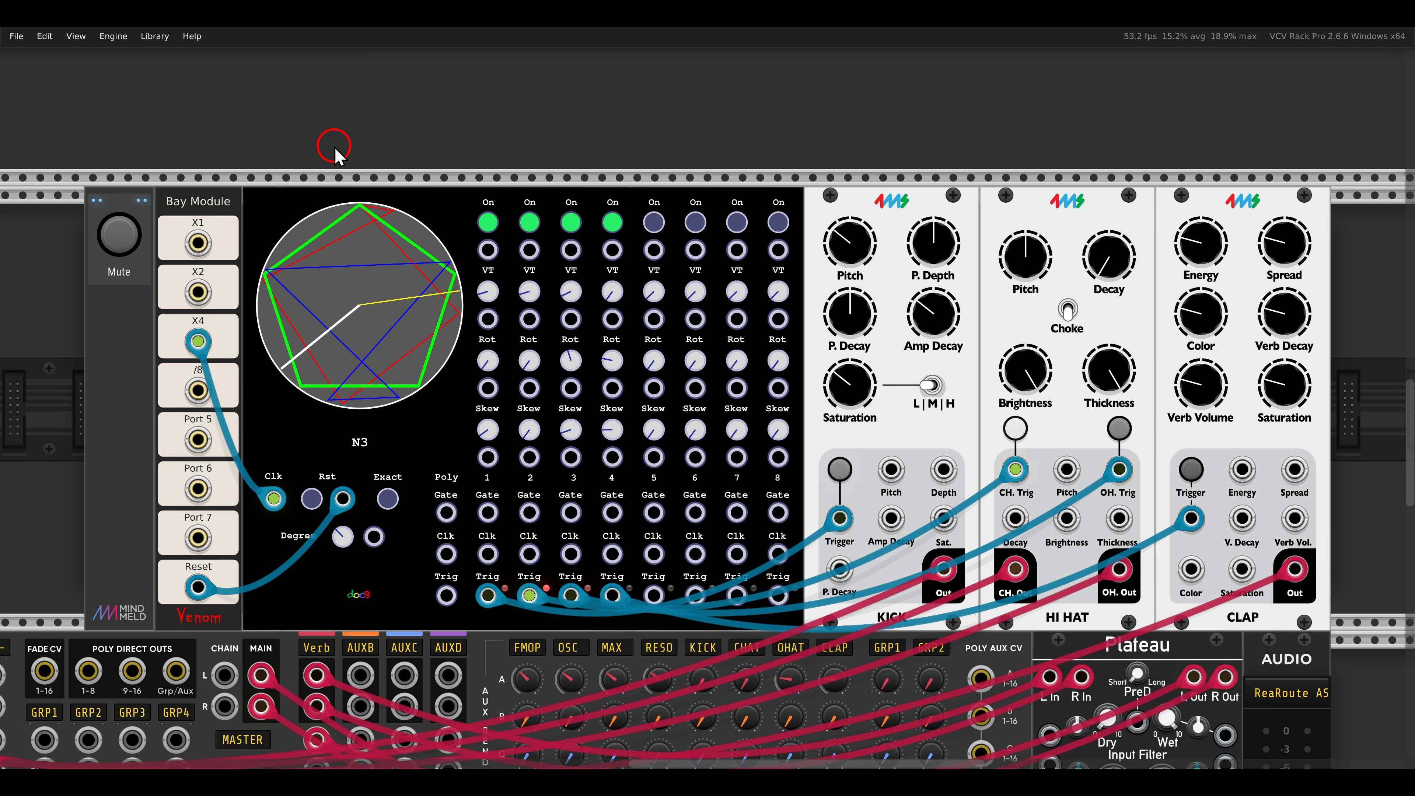
scroll(335, 147, down, 1)
scroll(335, 147, down, 6)
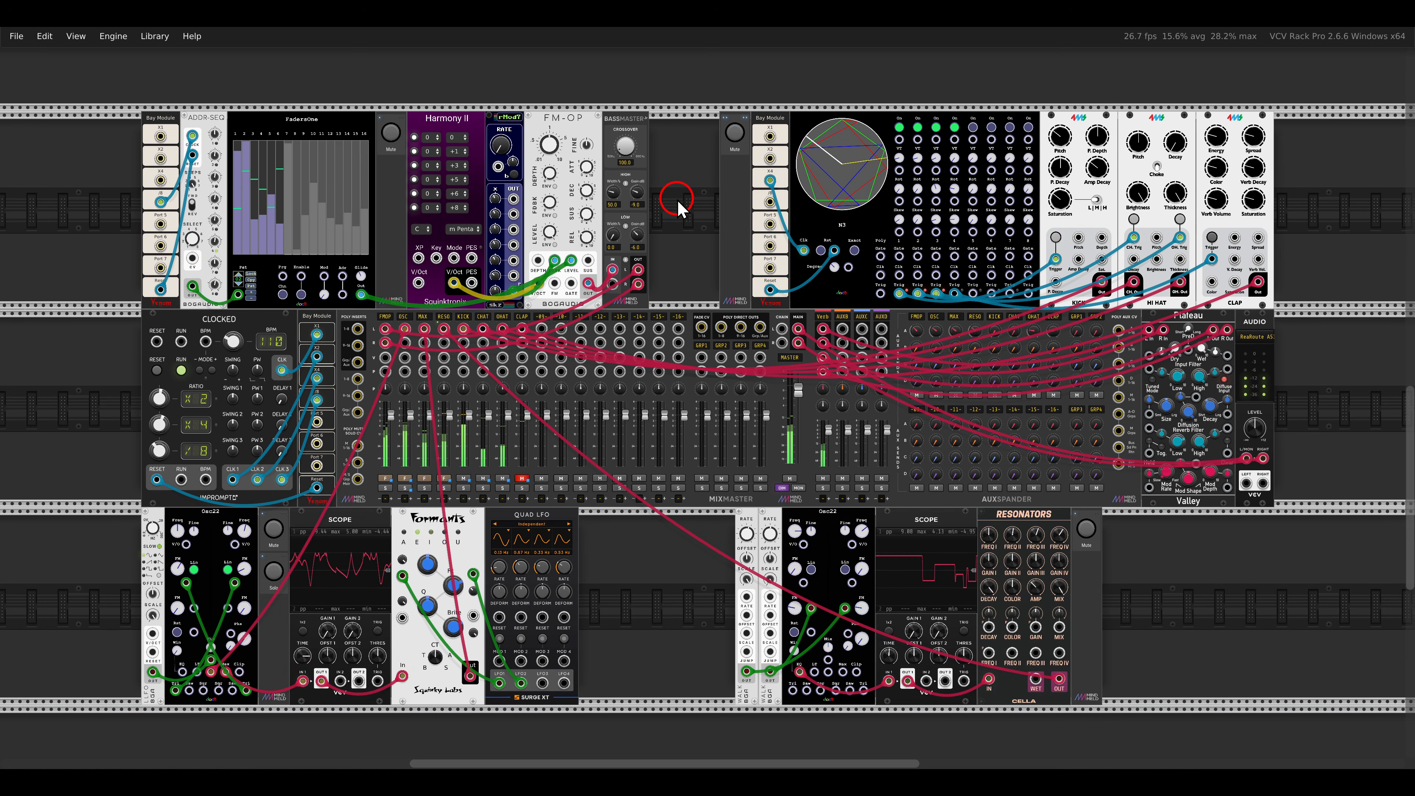